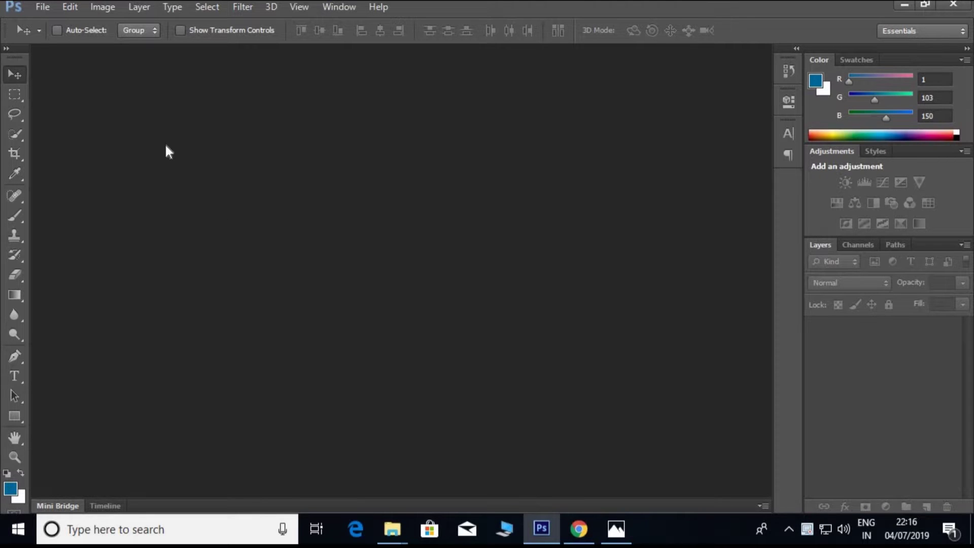
# Step: Create a new document 'ID Card' sized 2.125 × 3.370 inches at 300 resolution
pyautogui.click(44, 8)
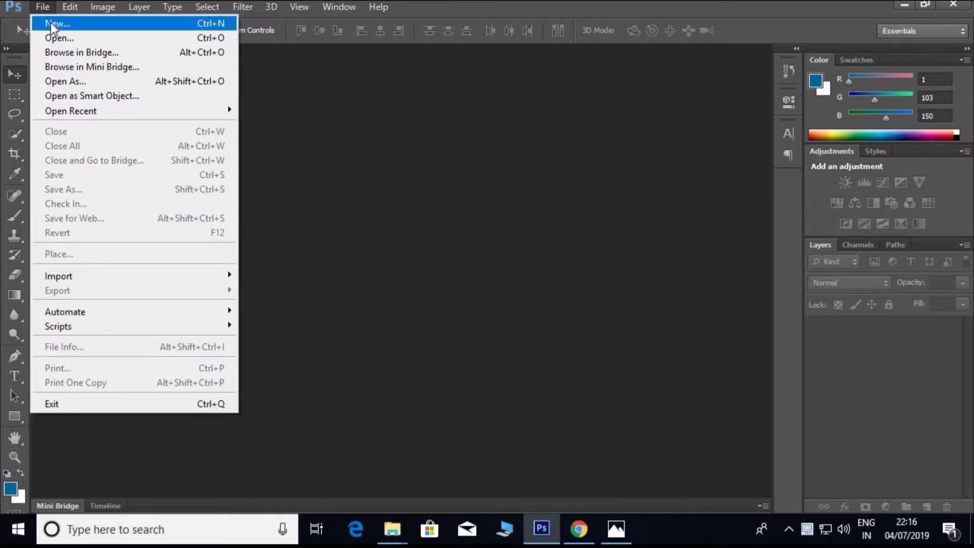
pyautogui.click(50, 22)
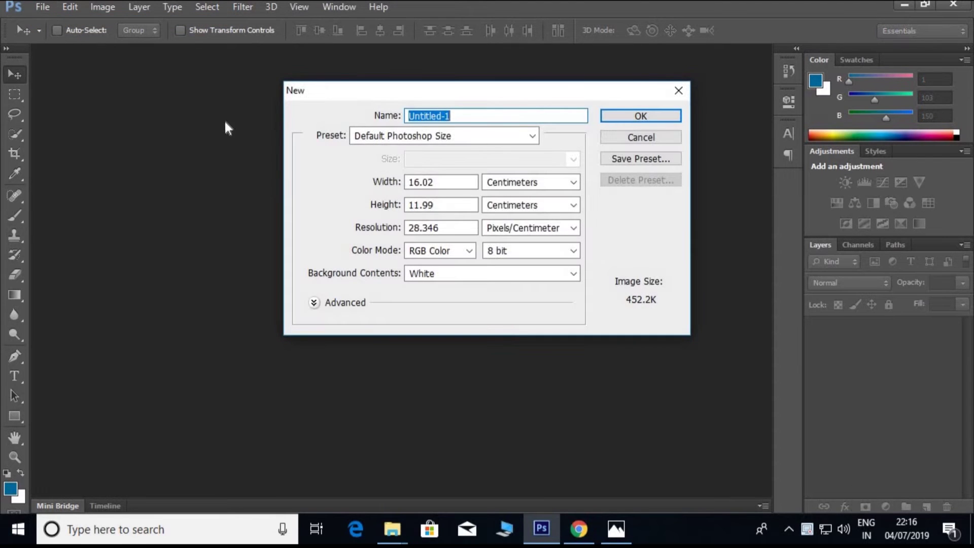
pyautogui.press('BackSpace')
pyautogui.write('ID Card')
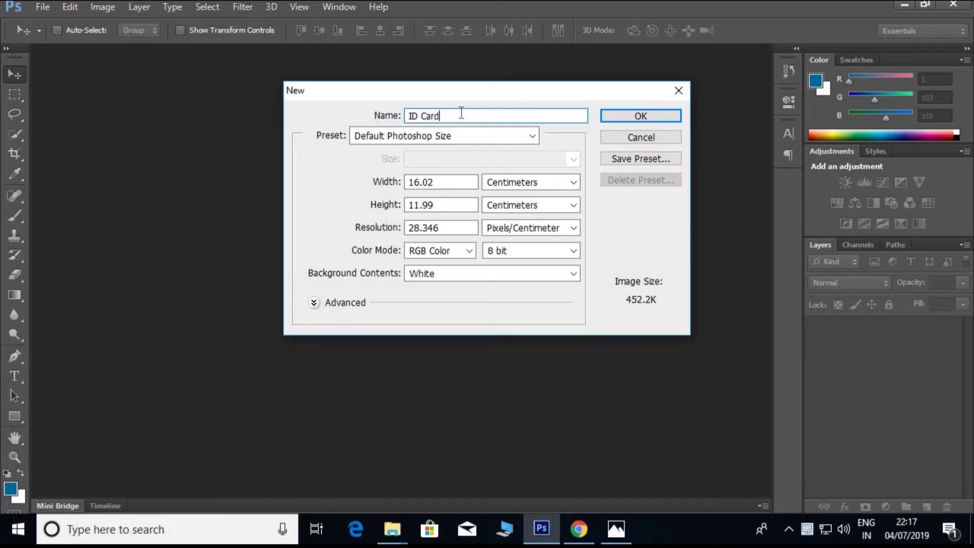
pyautogui.click(496, 183)
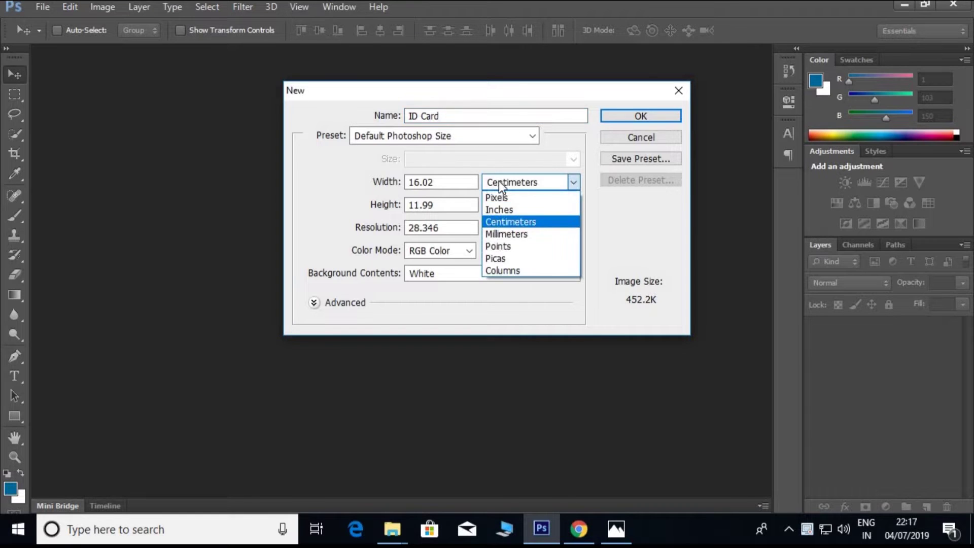
pyautogui.click(505, 209)
pyautogui.moveTo(462, 182); pyautogui.dragTo(410, 182)
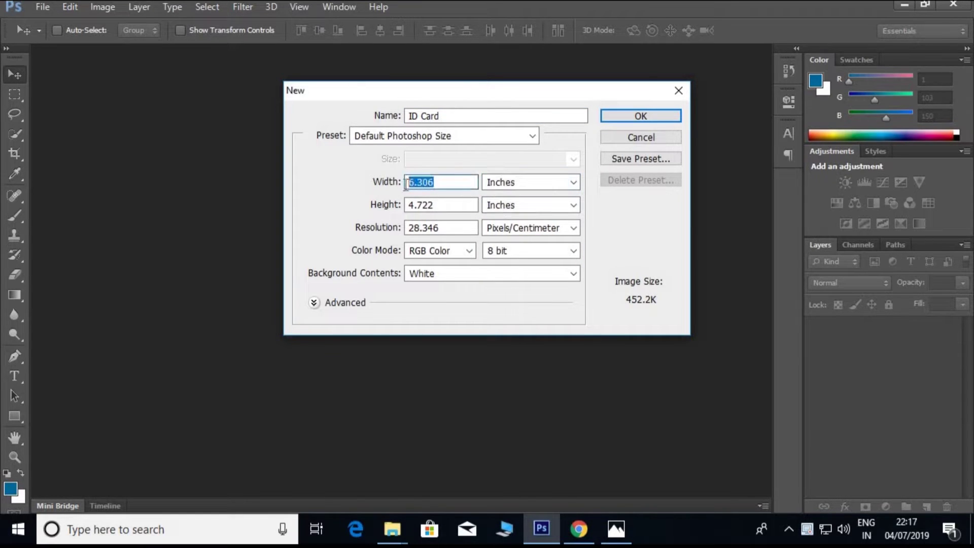
pyautogui.write('2.125')
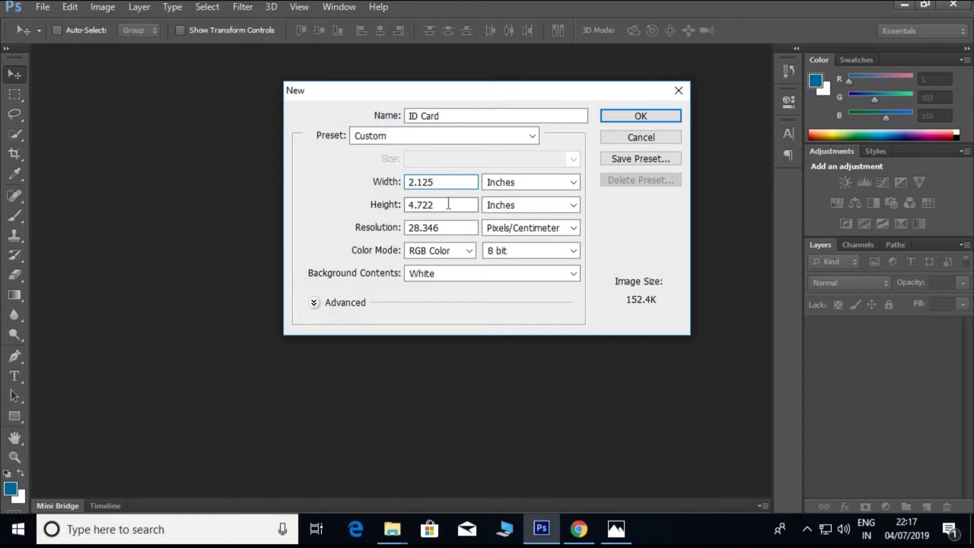
pyautogui.moveTo(448, 203); pyautogui.dragTo(425, 207)
pyautogui.write('3.370')
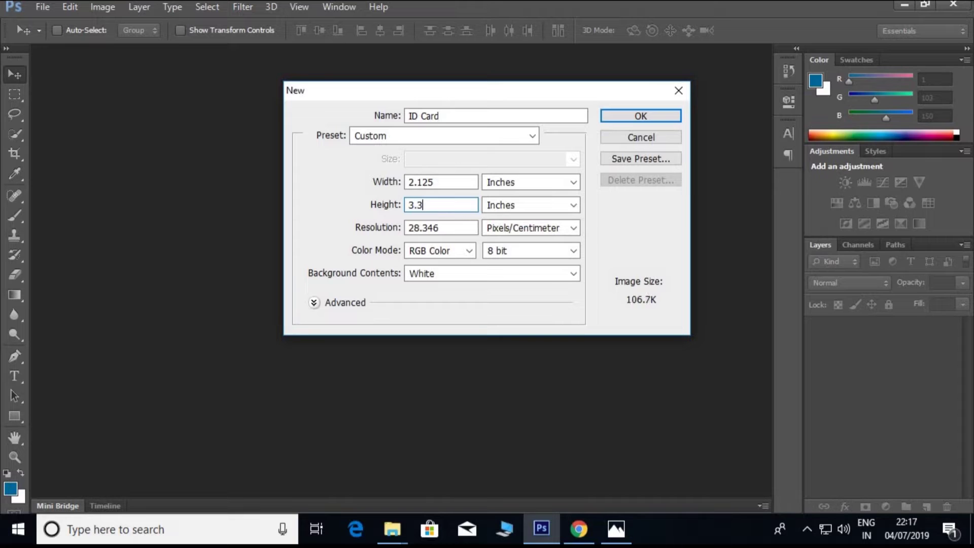
pyautogui.moveTo(474, 227); pyautogui.dragTo(414, 232)
pyautogui.write('300')
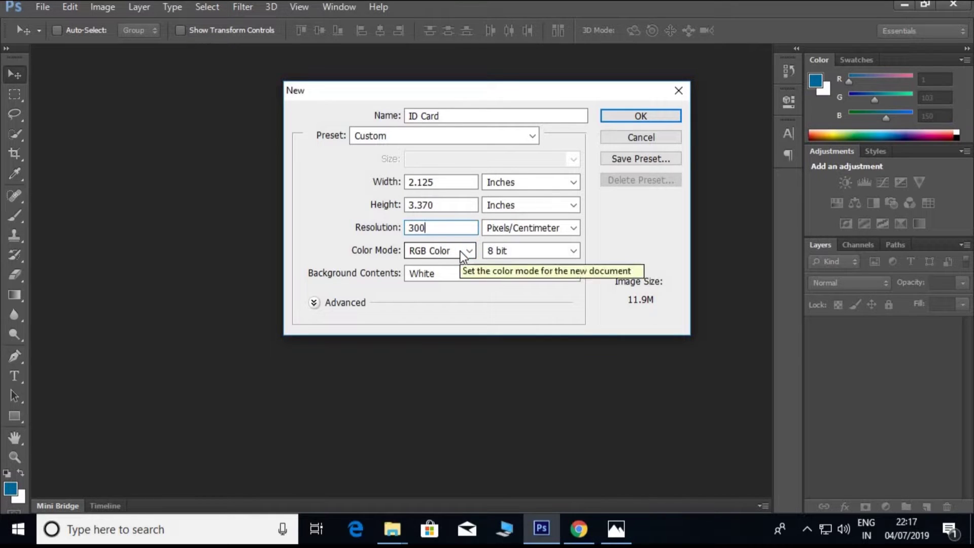
pyautogui.click(617, 116)
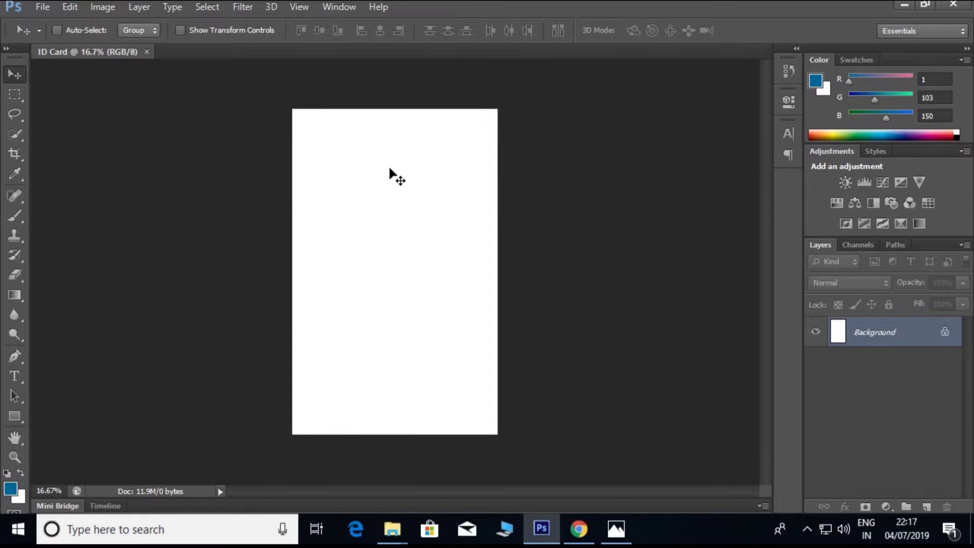
# Step: On a new layer, start a Pen path from the left edge to a peak and the right edge
pyautogui.click(15, 357)
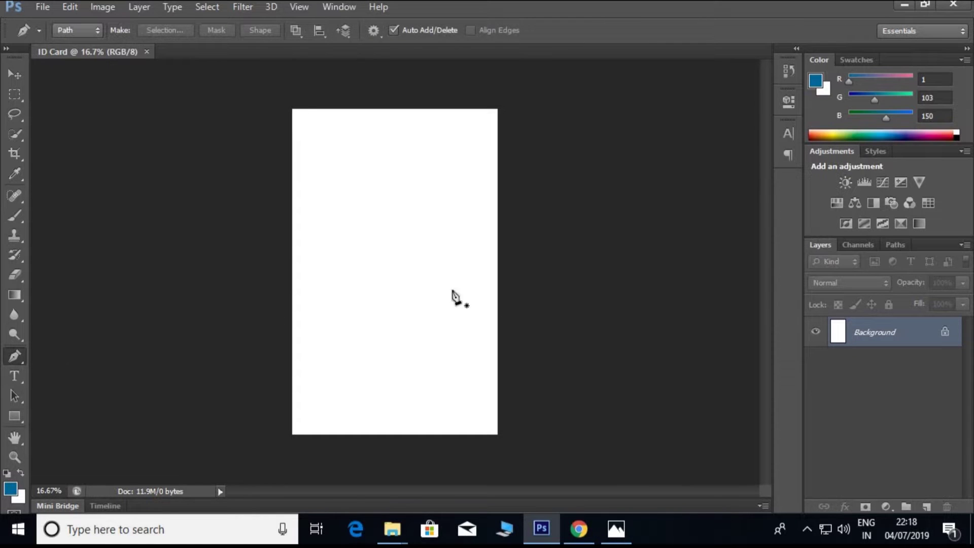
pyautogui.click(926, 508)
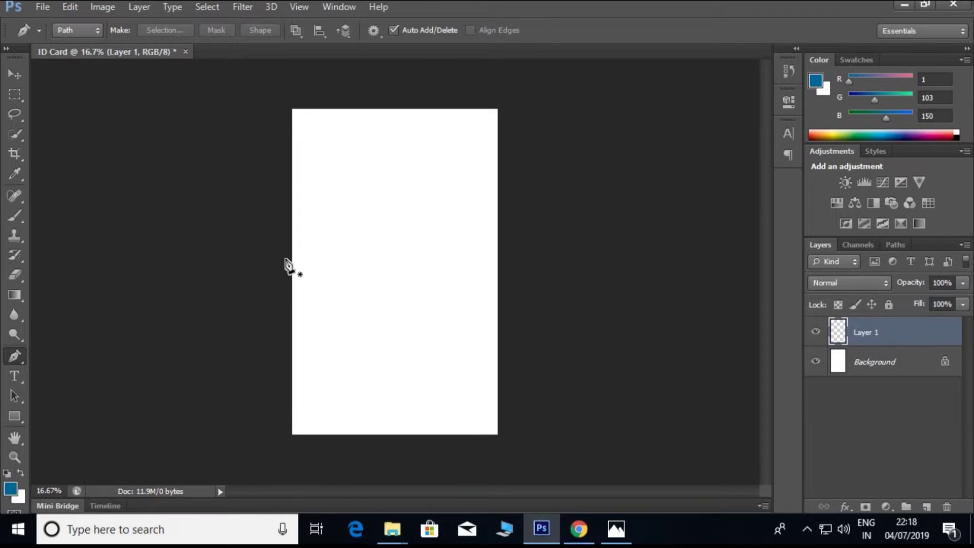
pyautogui.click(286, 259)
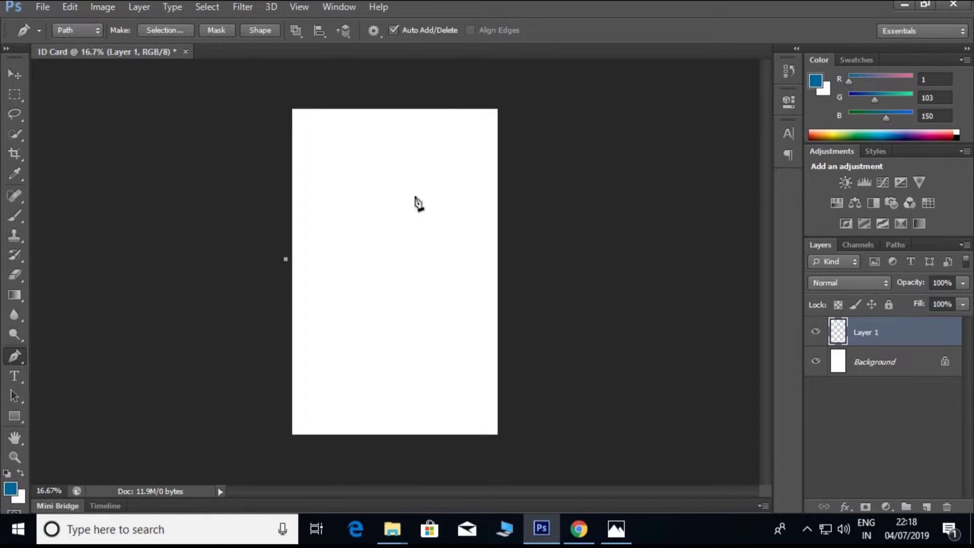
pyautogui.click(412, 197)
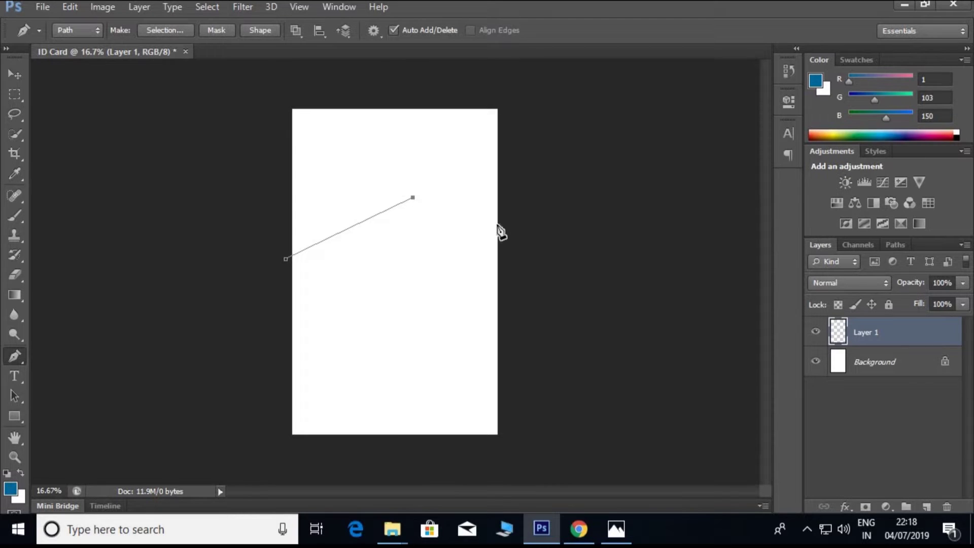
pyautogui.click(499, 224)
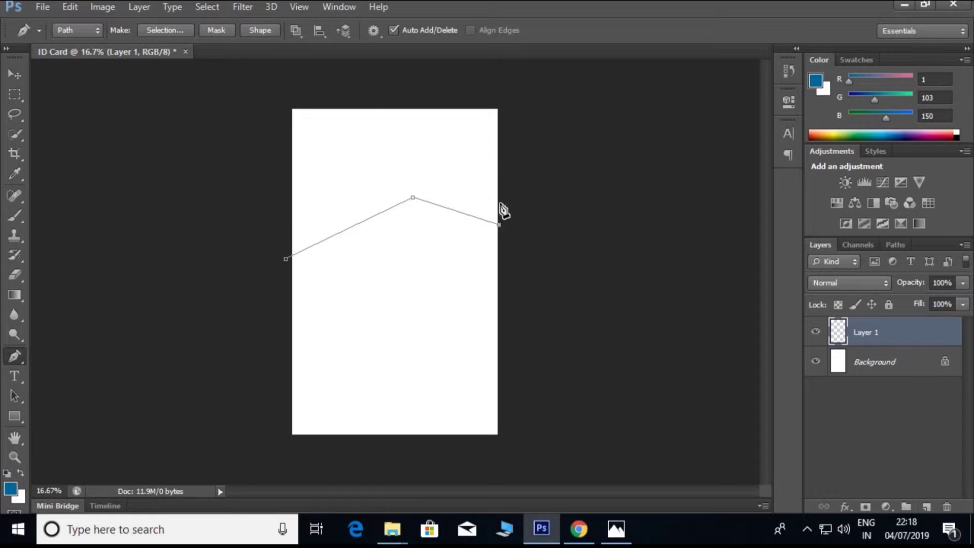
# Step: Close the path across the top corners and convert it into a selection
pyautogui.click(499, 103)
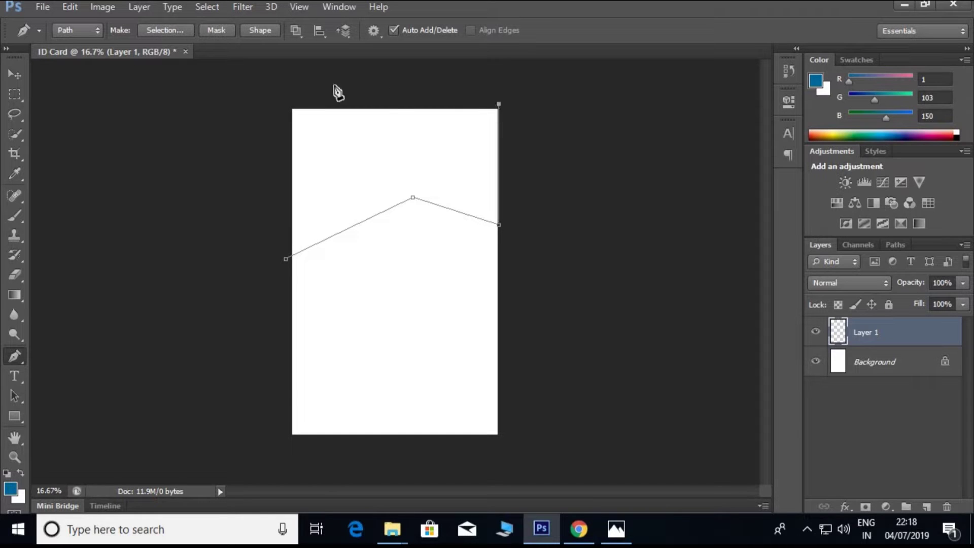
pyautogui.click(285, 104)
pyautogui.click(286, 259)
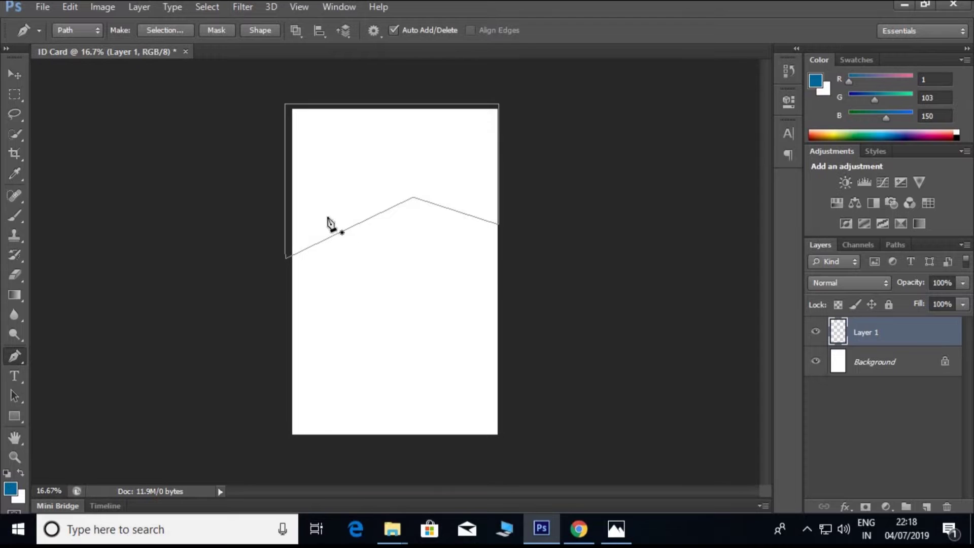
pyautogui.hotkey('ctrl', 'Return')
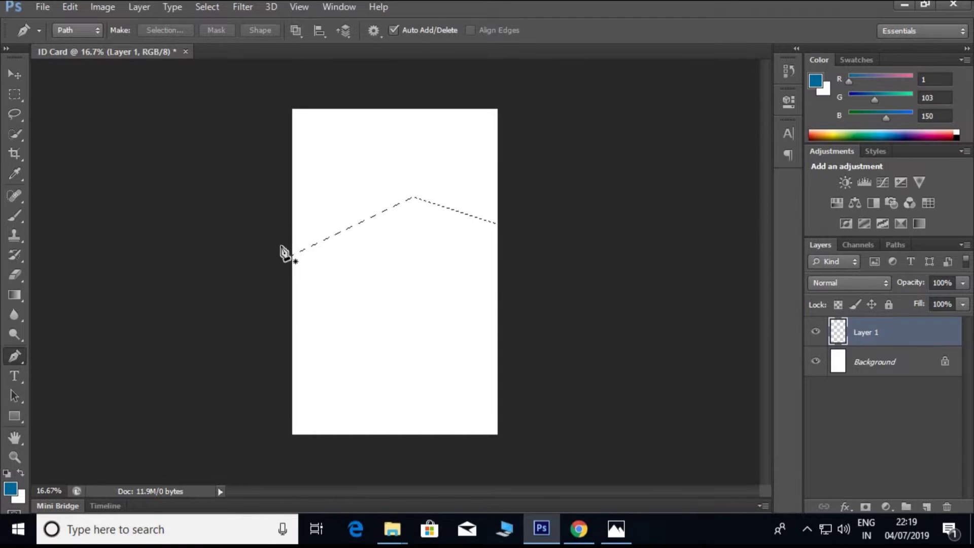
pyautogui.click(22, 300)
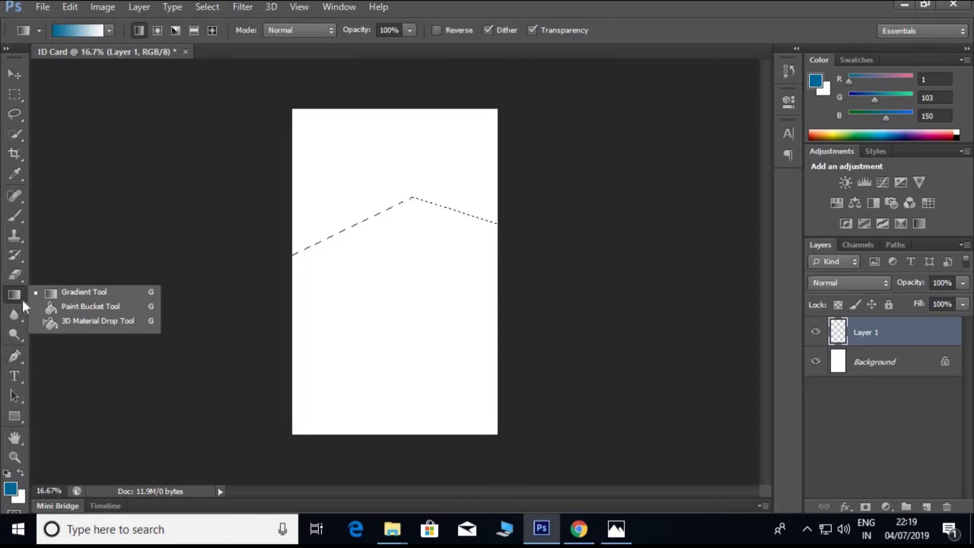
# Step: Paint-bucket fill the peaked selection with dark blue (RGB 1, 103, 150), then deselect
pyautogui.click(56, 308)
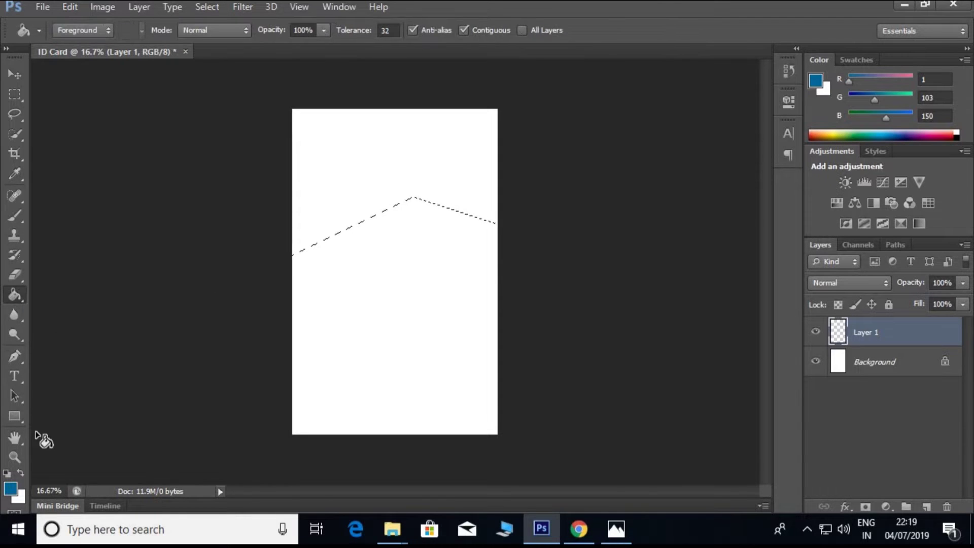
pyautogui.click(14, 488)
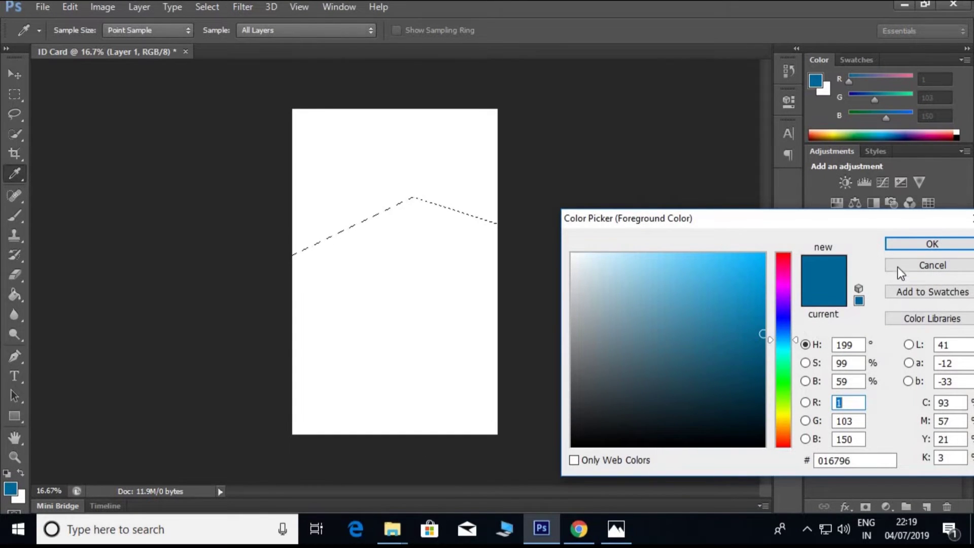
pyautogui.click(900, 247)
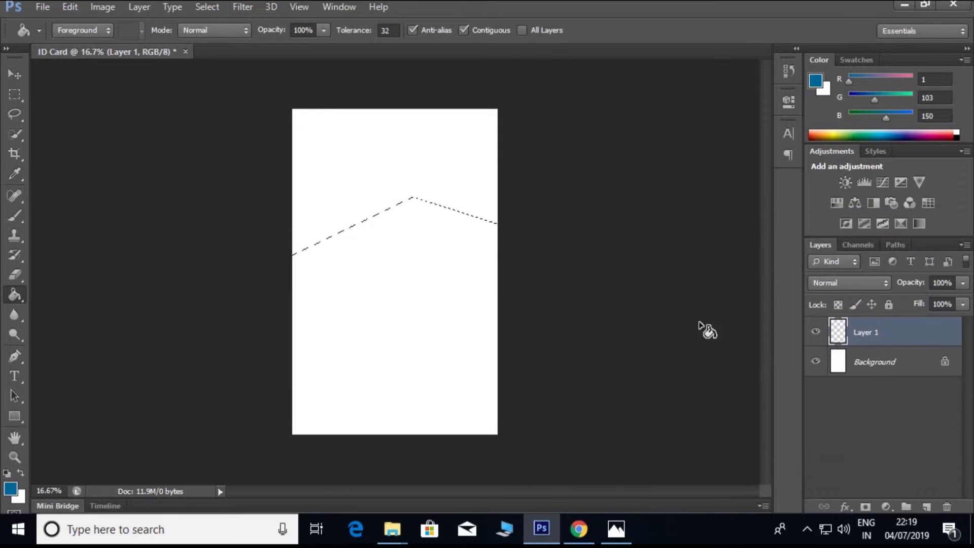
pyautogui.click(434, 166)
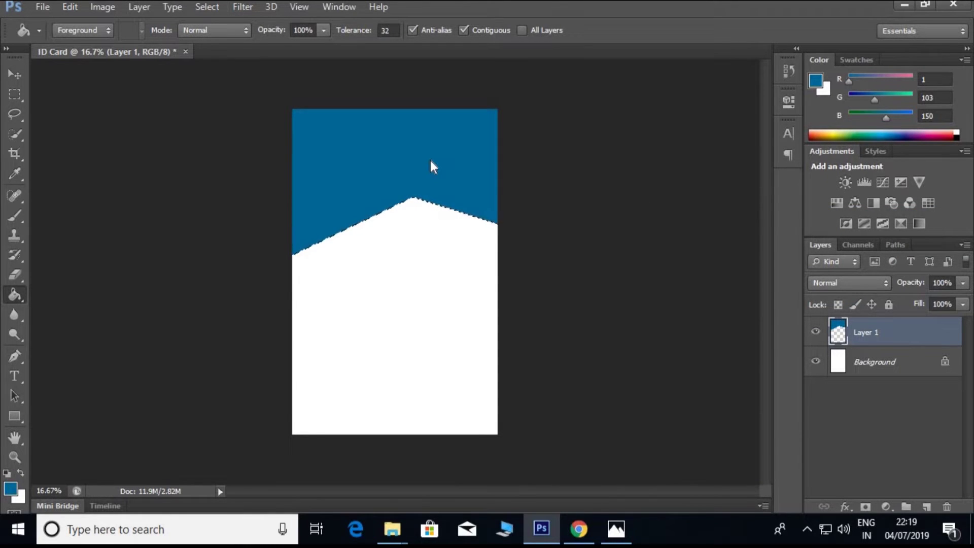
pyautogui.hotkey('ctrl', 'd')
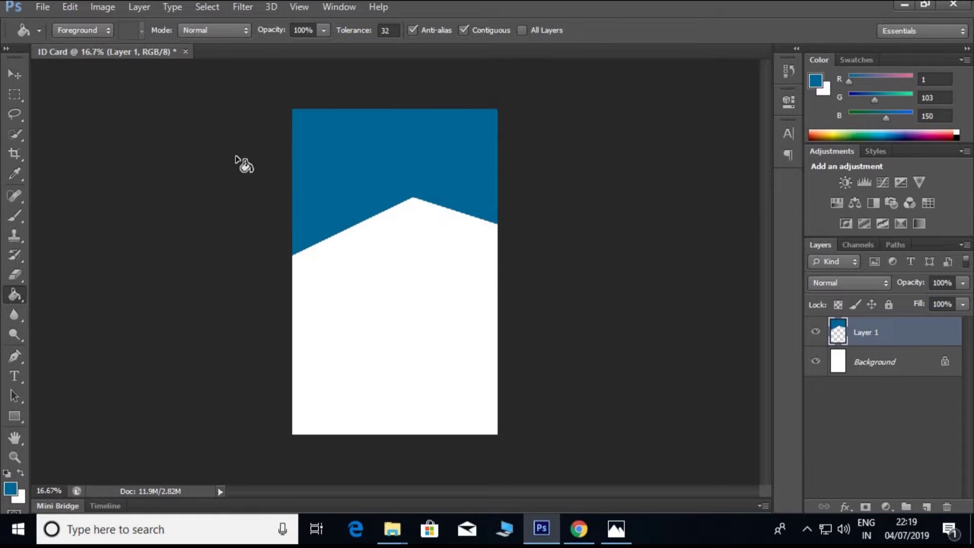
pyautogui.click(20, 75)
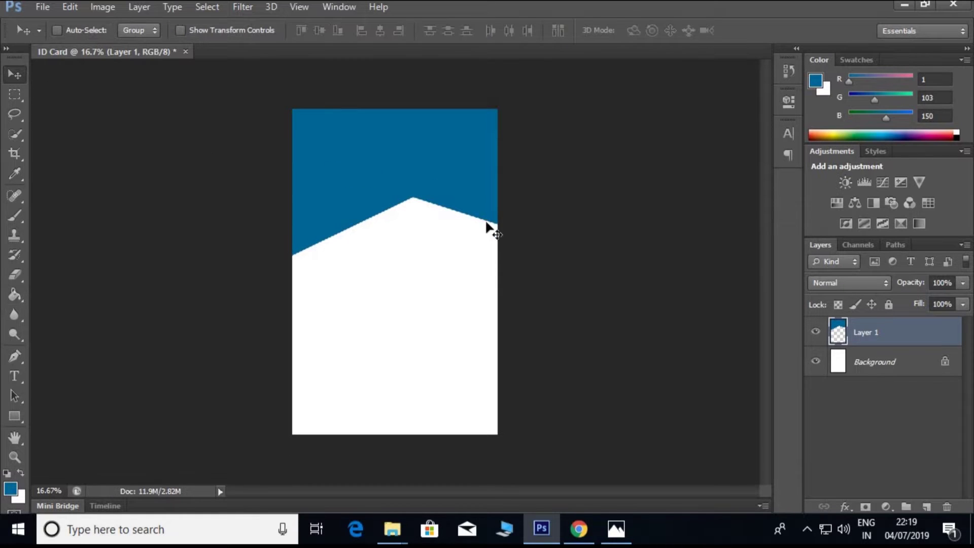
# Step: Duplicate Layer 1 as Layer 1 copy
pyautogui.rightClick(911, 337)
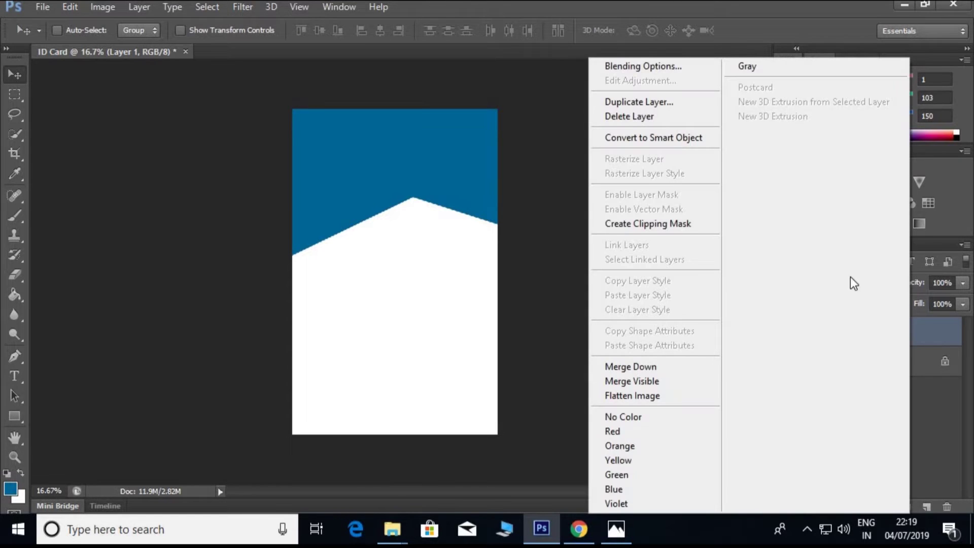
pyautogui.click(688, 104)
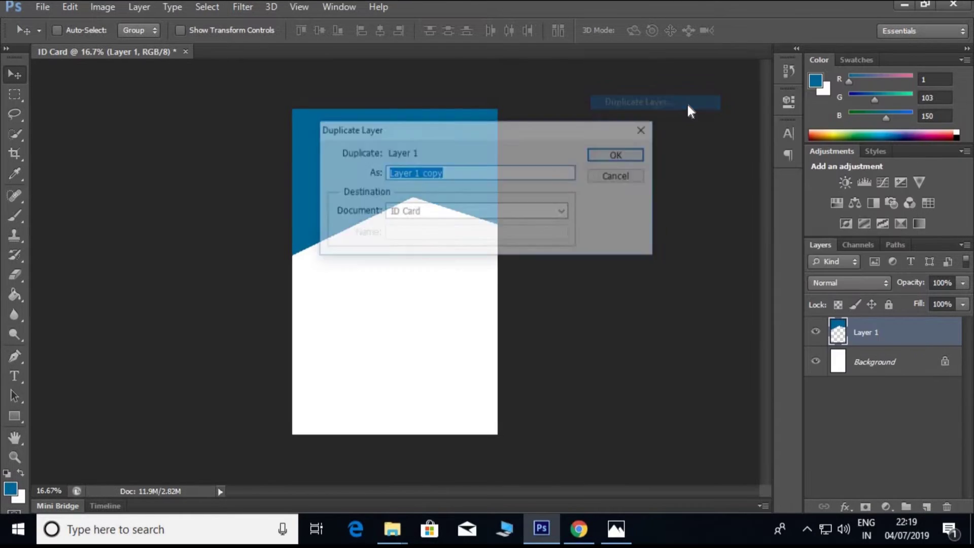
pyautogui.click(632, 155)
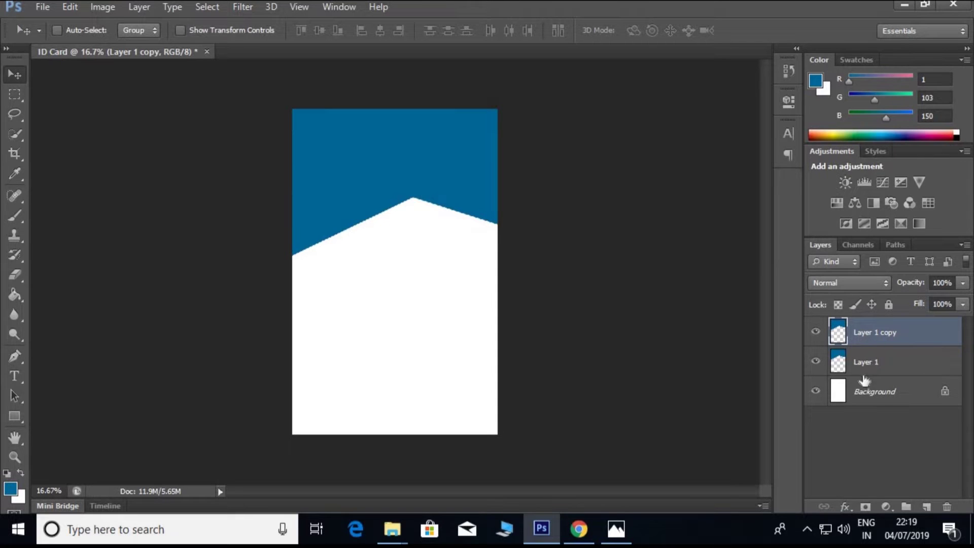
# Step: Add a #272727 dark grey Color Overlay to Layer 1 copy
pyautogui.click(845, 505)
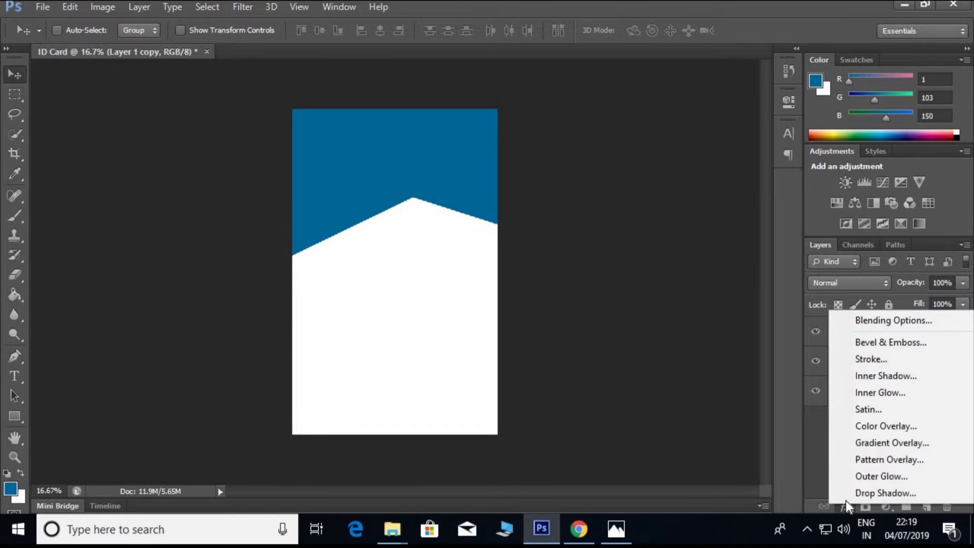
pyautogui.click(866, 429)
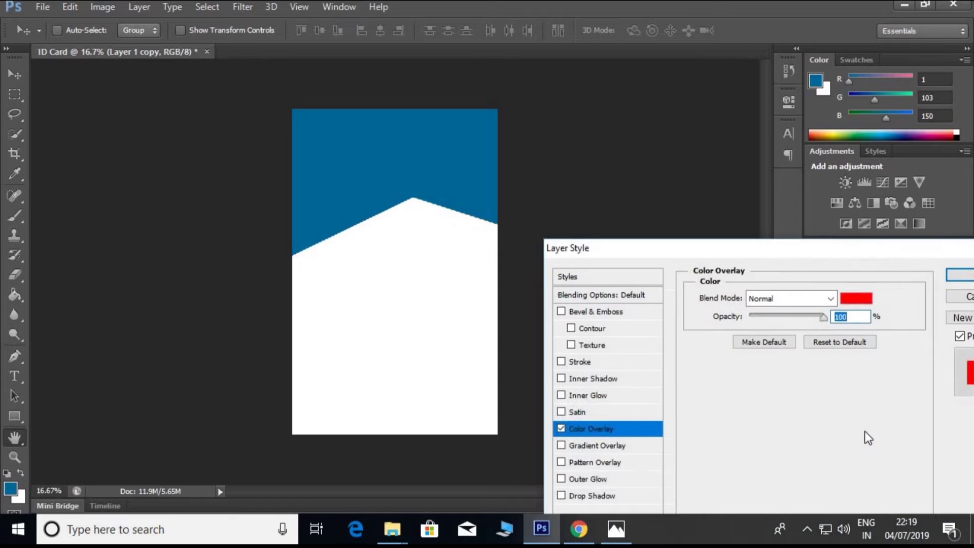
pyautogui.click(856, 298)
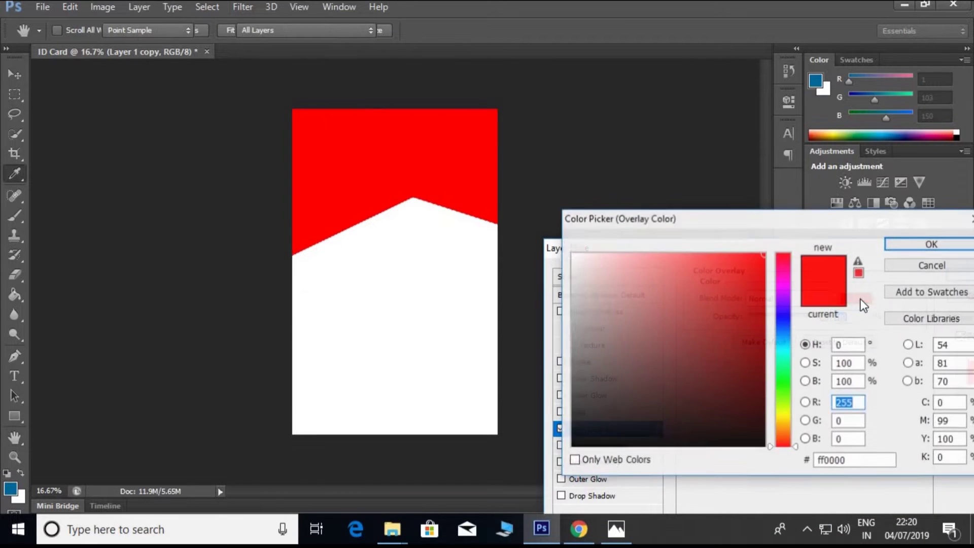
pyautogui.moveTo(578, 412); pyautogui.dragTo(573, 417)
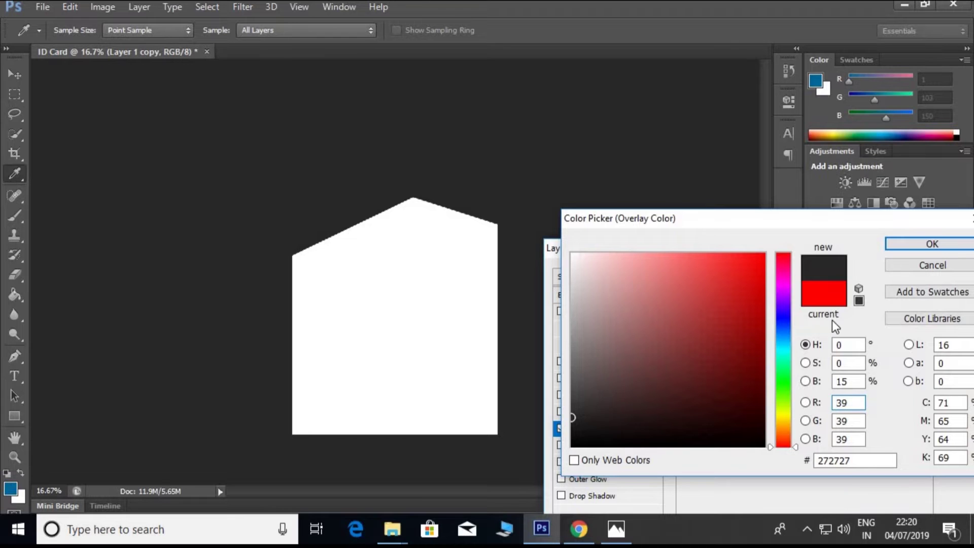
pyautogui.click(912, 247)
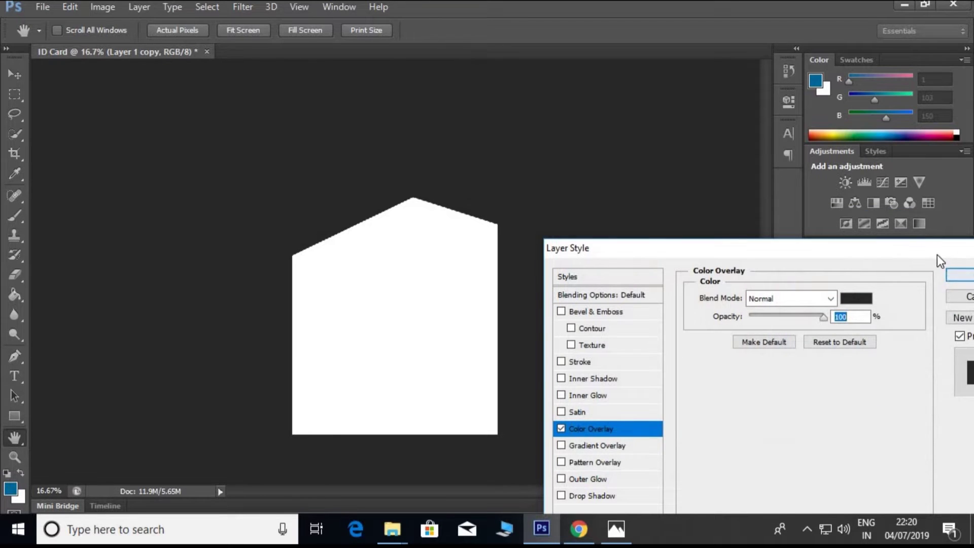
pyautogui.moveTo(942, 256); pyautogui.dragTo(831, 242)
pyautogui.click(862, 262)
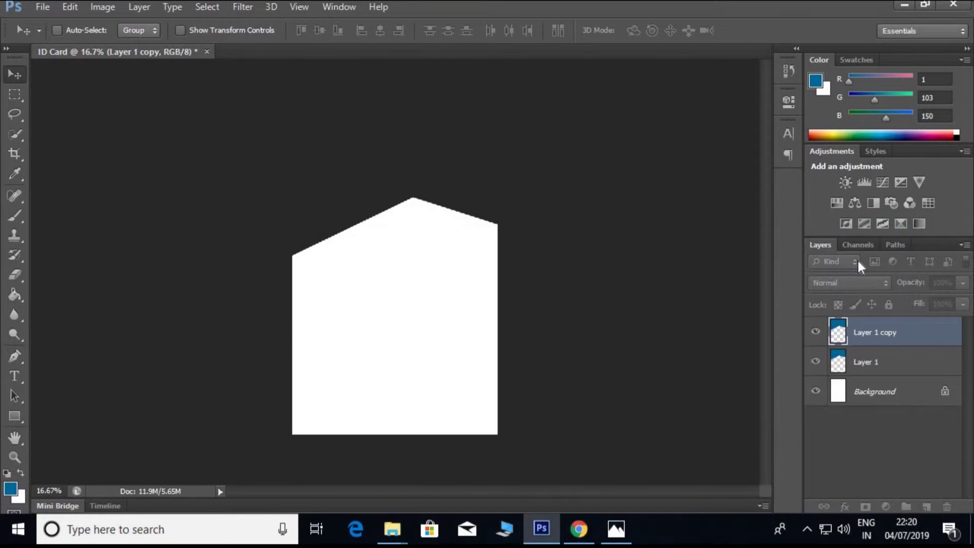
# Step: Shift Layer 1 copy slightly down and move it beneath Layer 1
pyautogui.moveTo(483, 191); pyautogui.dragTo(480, 199)
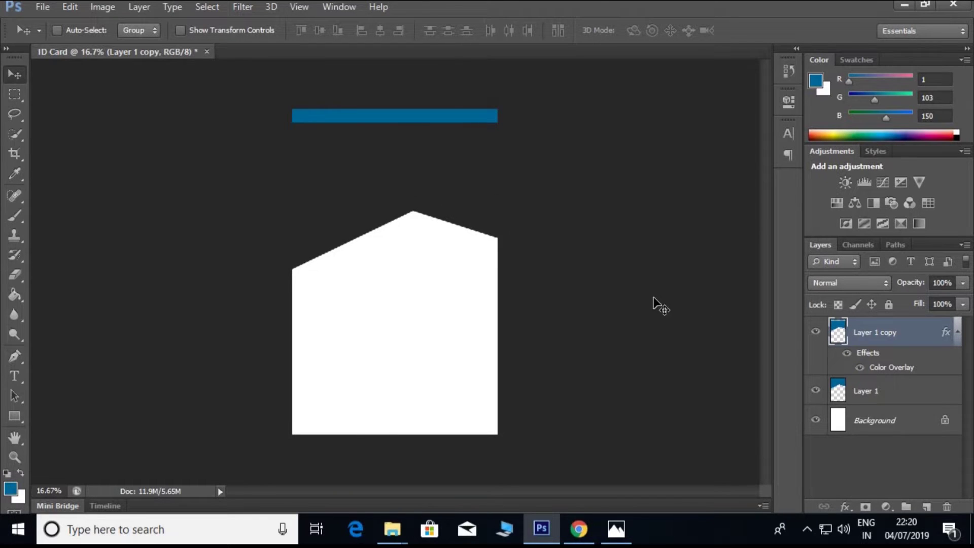
pyautogui.moveTo(892, 346); pyautogui.dragTo(902, 392)
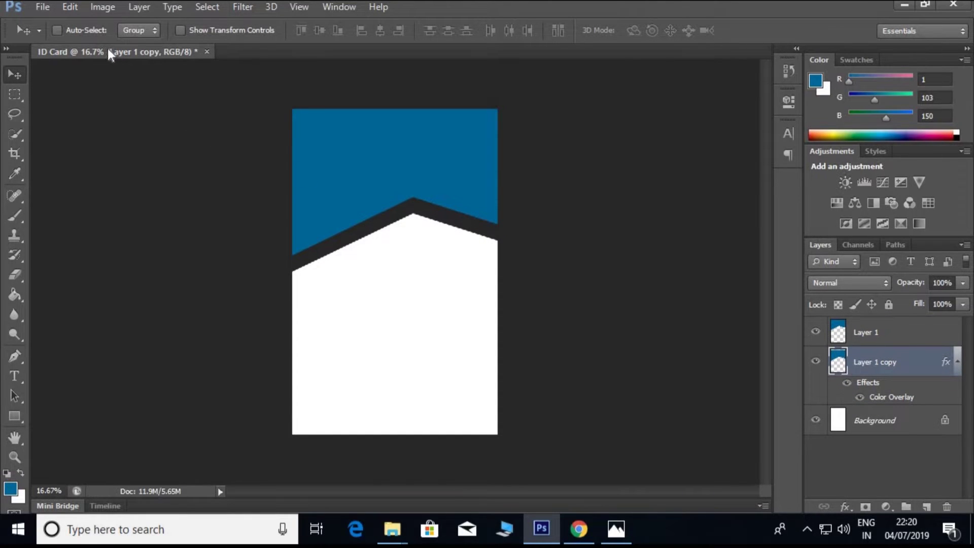
pyautogui.click(69, 7)
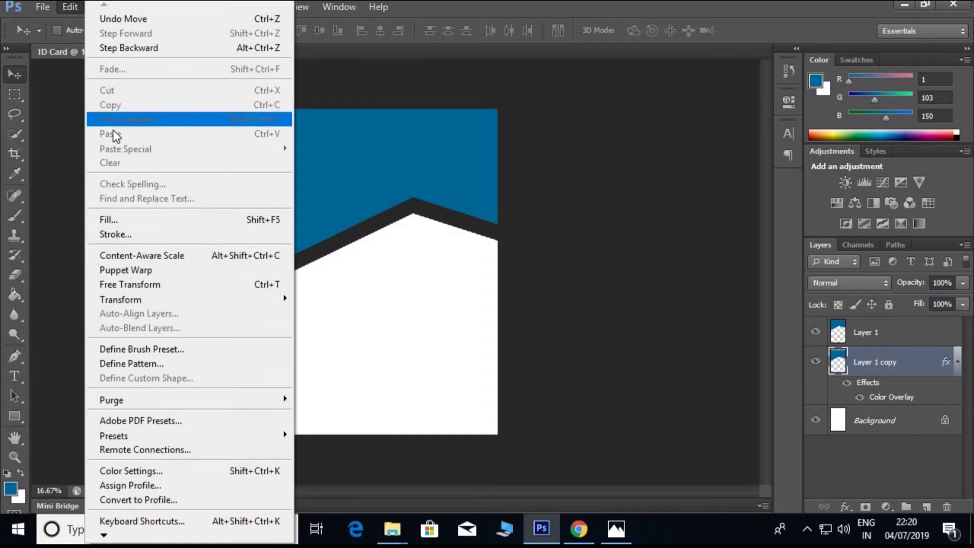
pyautogui.click(131, 285)
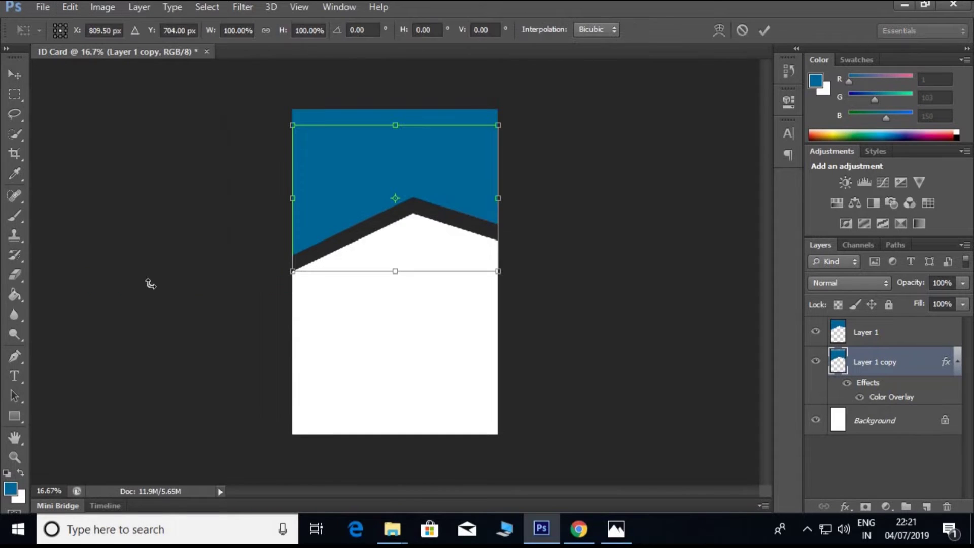
# Step: Free-transform the copy: rotate about −5°, scale to 106% and nudge it into place
pyautogui.moveTo(512, 279); pyautogui.dragTo(513, 271)
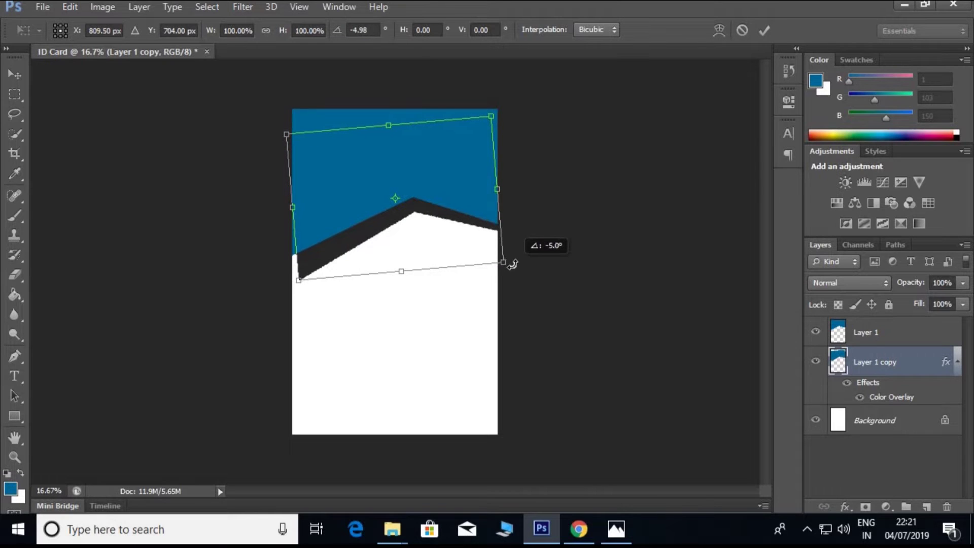
pyautogui.moveTo(512, 272); pyautogui.dragTo(506, 259)
pyautogui.moveTo(447, 249)
pyautogui.mouseDown()
pyautogui.moveTo(440, 244)
pyautogui.moveTo(448, 241)
pyautogui.mouseUp()
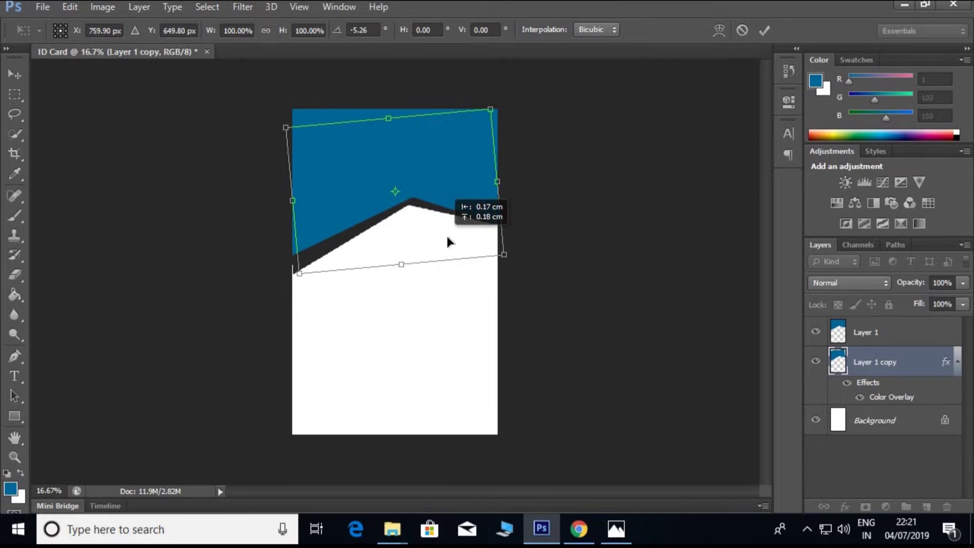
pyautogui.moveTo(300, 274); pyautogui.dragTo(288, 283)
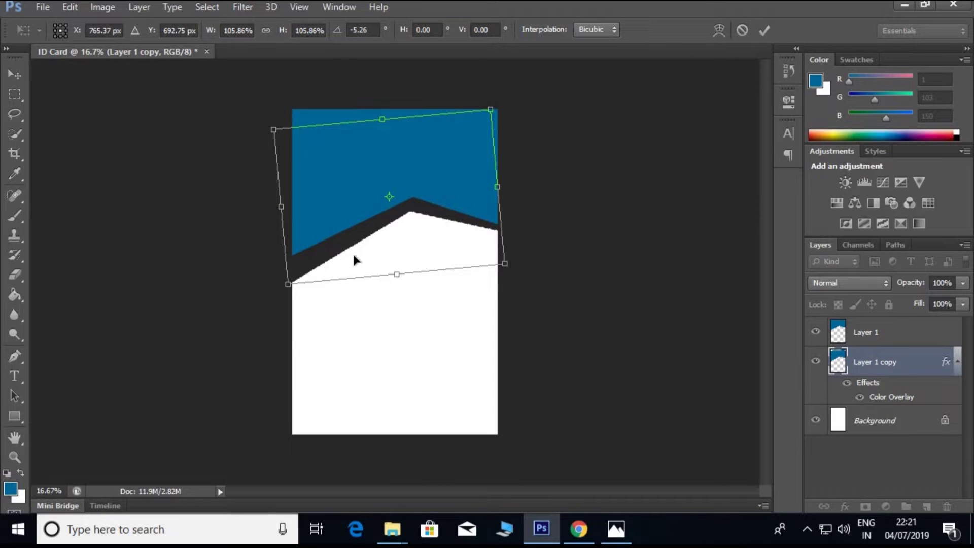
pyautogui.press('Up')
pyautogui.press('Up')
pyautogui.press('Up')
pyautogui.press('Up')
pyautogui.press('Up')
pyautogui.press('Up')
pyautogui.press('Up')
pyautogui.press('Up')
pyautogui.press('Up')
pyautogui.press('Up')
pyautogui.press('Up')
pyautogui.press('Up')
pyautogui.press('Up')
pyautogui.press('Right')
pyautogui.press('Right')
pyautogui.press('Right')
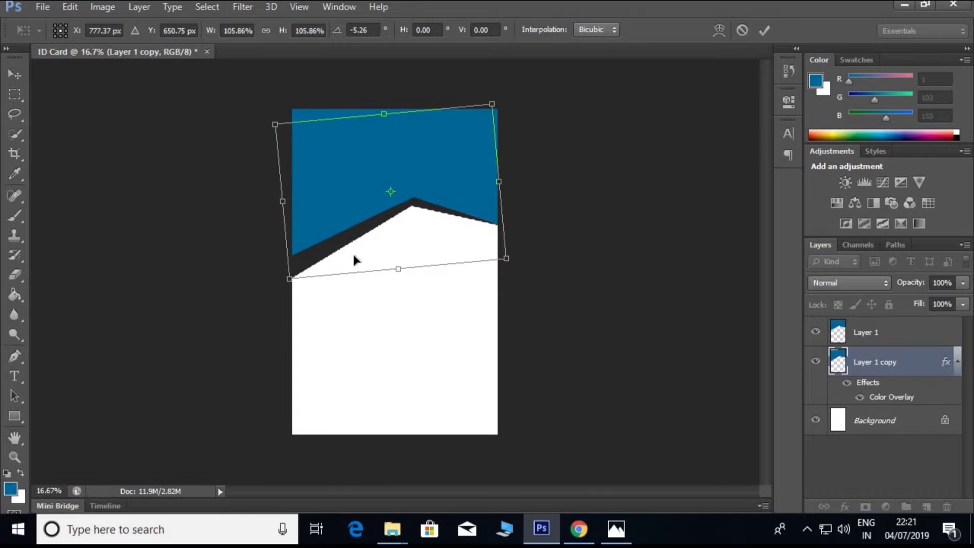
pyautogui.press('Up')
pyautogui.press('Up')
pyautogui.press('Up')
pyautogui.press('Up')
pyautogui.press('Up')
pyautogui.press('Up')
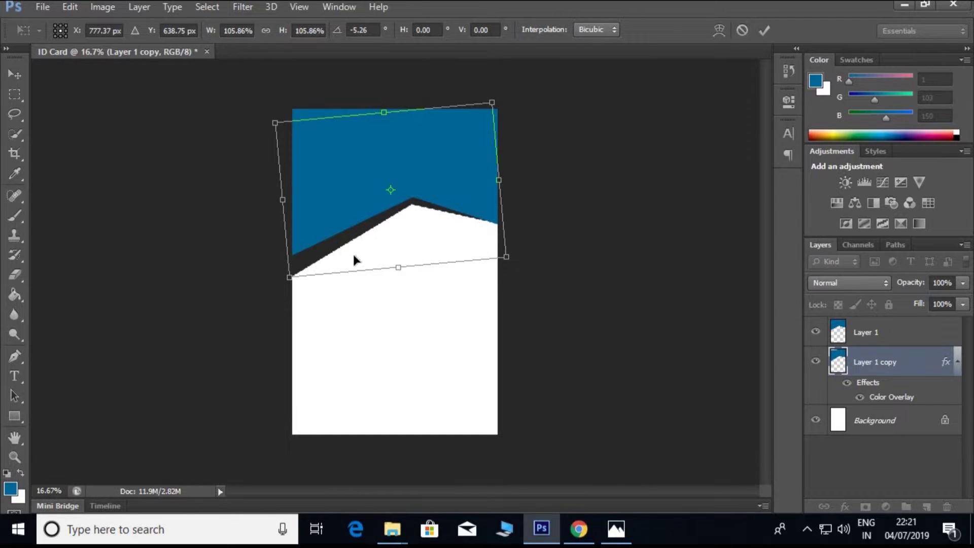
pyautogui.press('Return')
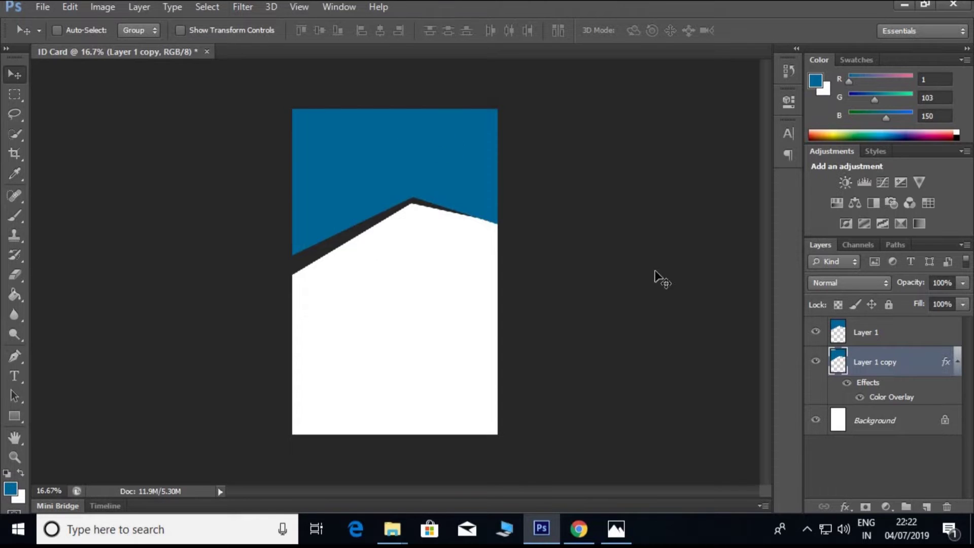
# Step: Select the blue header Layer 1 and zoom in on the header area
pyautogui.click(907, 338)
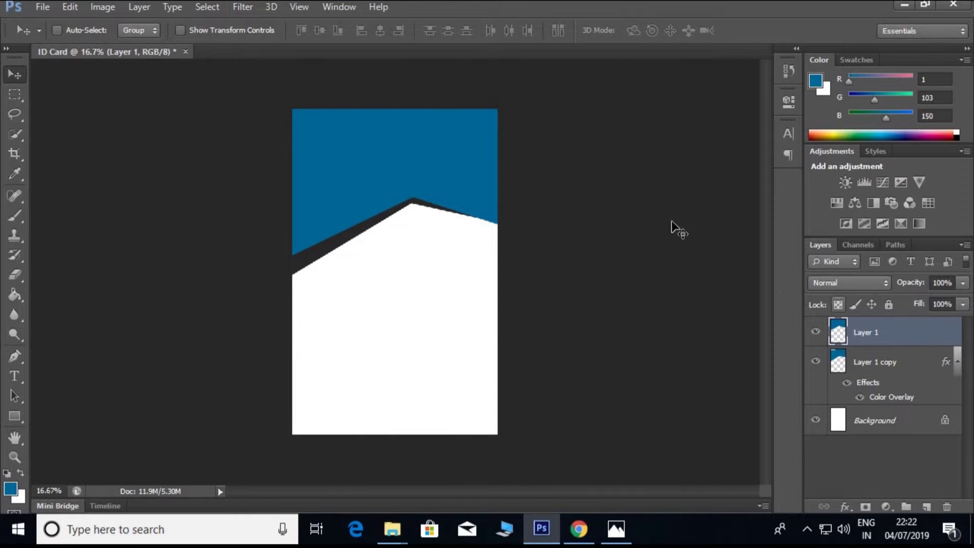
pyautogui.hotkey('ctrl', '+')
pyautogui.hotkey('ctrl', '+')
pyautogui.scroll(3, 430, 147)
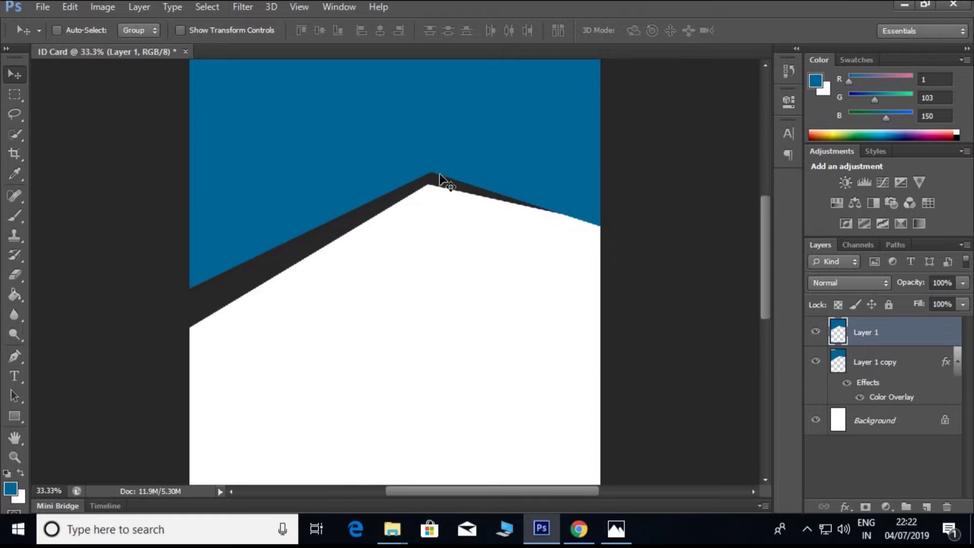
pyautogui.scroll(2, 445, 185)
pyautogui.scroll(1, 428, 225)
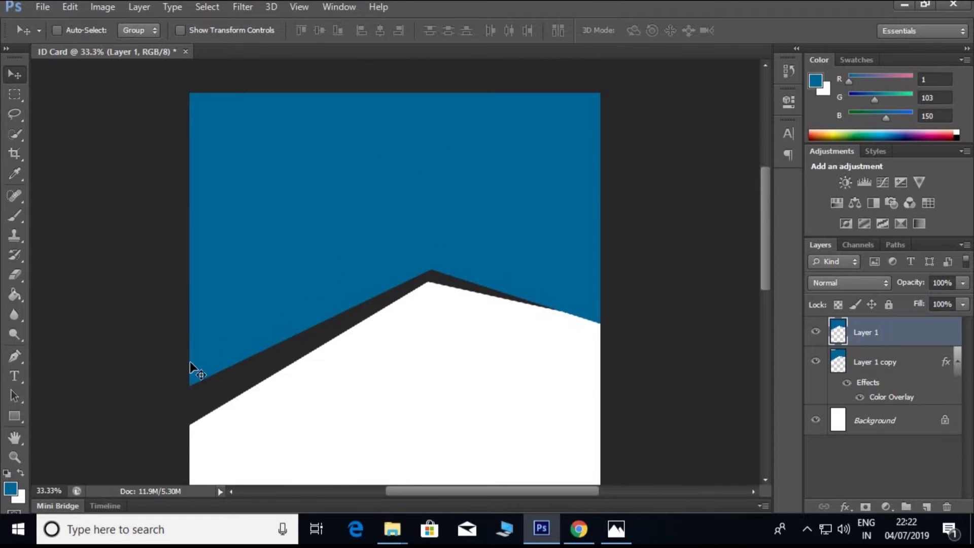
# Step: Draw a rectangle across the card's top and set its fill to #0573a6
pyautogui.click(23, 414)
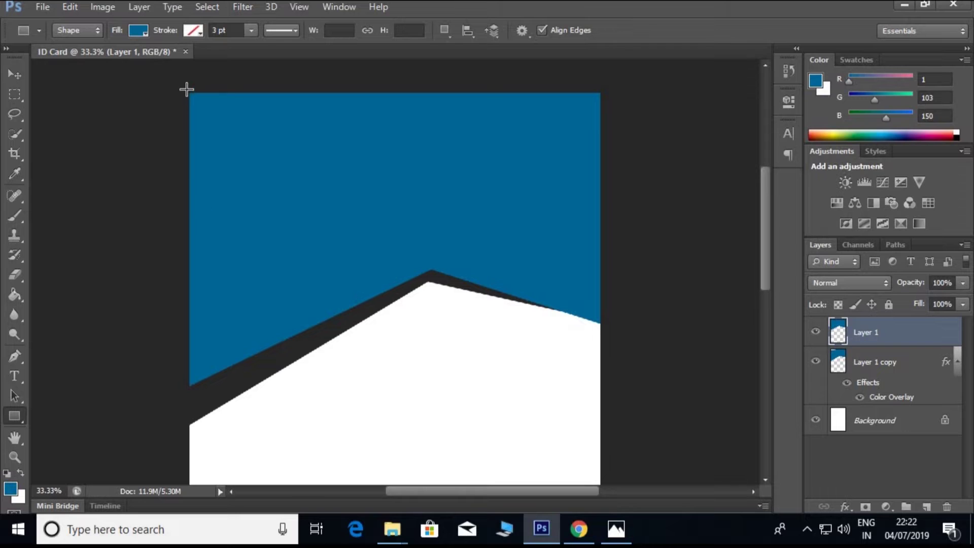
pyautogui.moveTo(190, 94); pyautogui.dragTo(572, 389)
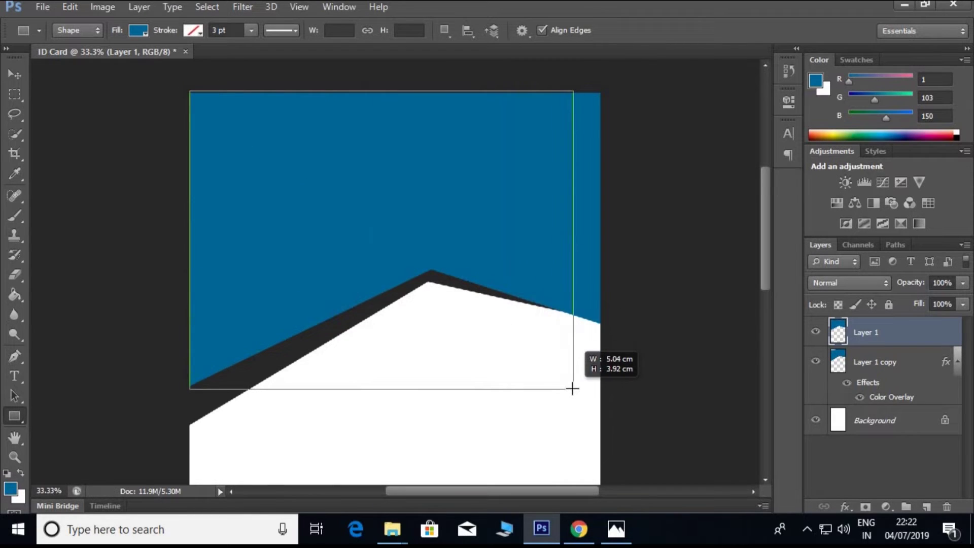
pyautogui.moveTo(572, 389); pyautogui.dragTo(602, 386)
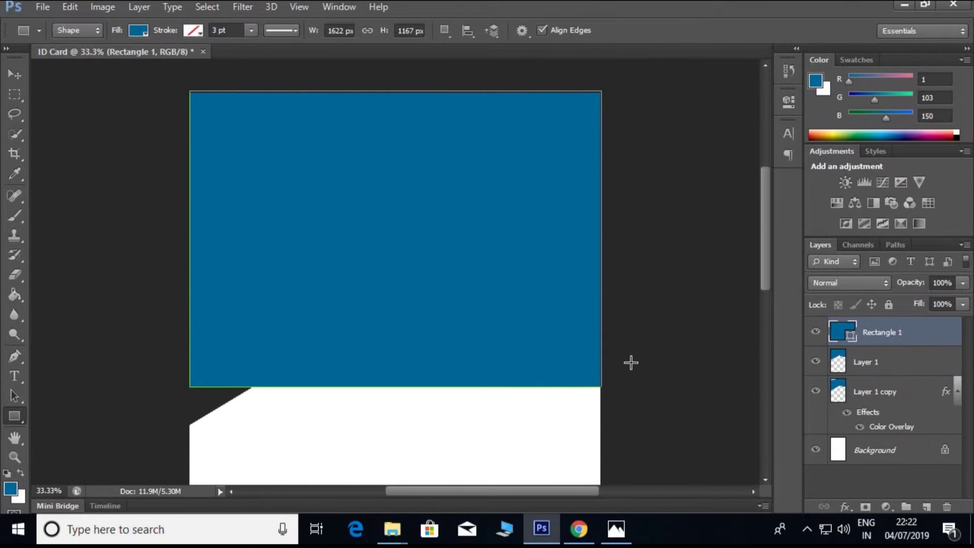
pyautogui.doubleClick(851, 335)
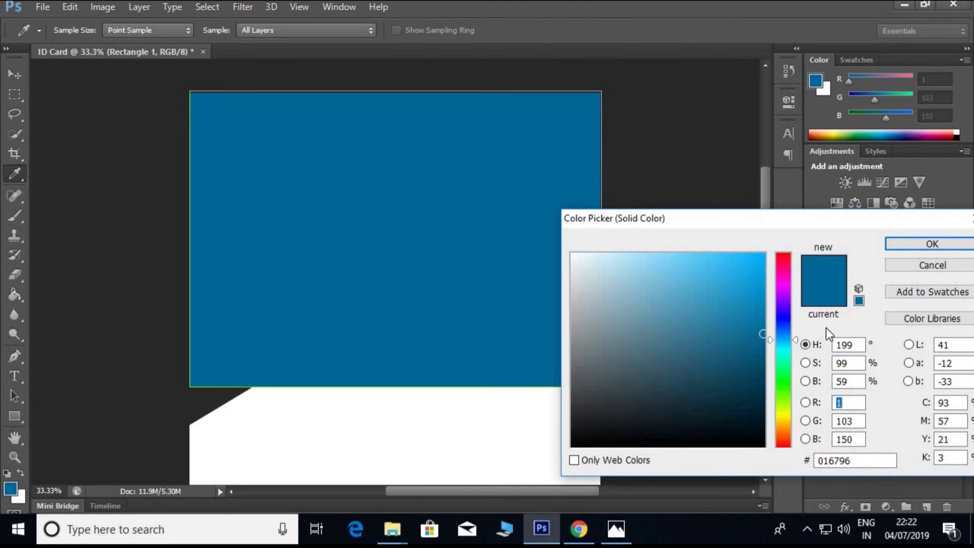
pyautogui.click(760, 320)
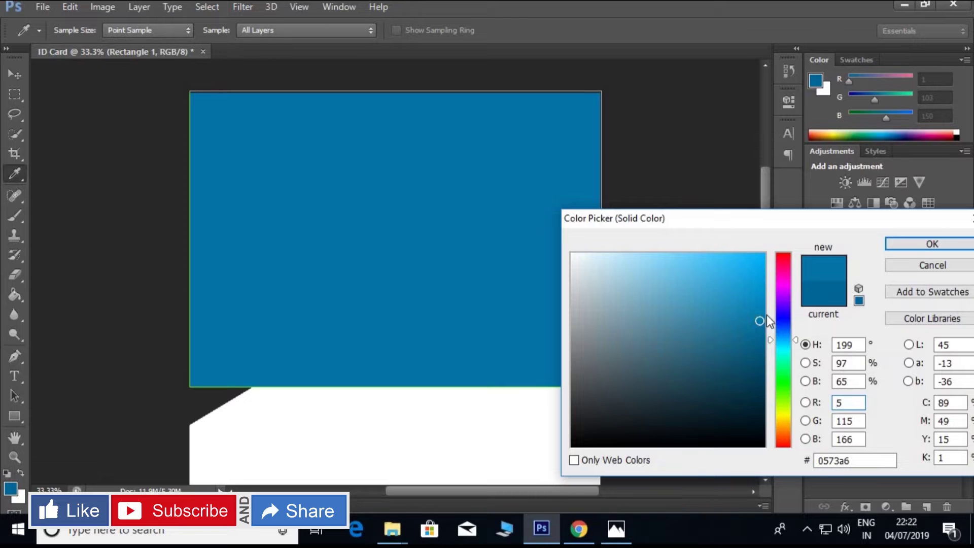
pyautogui.click(913, 243)
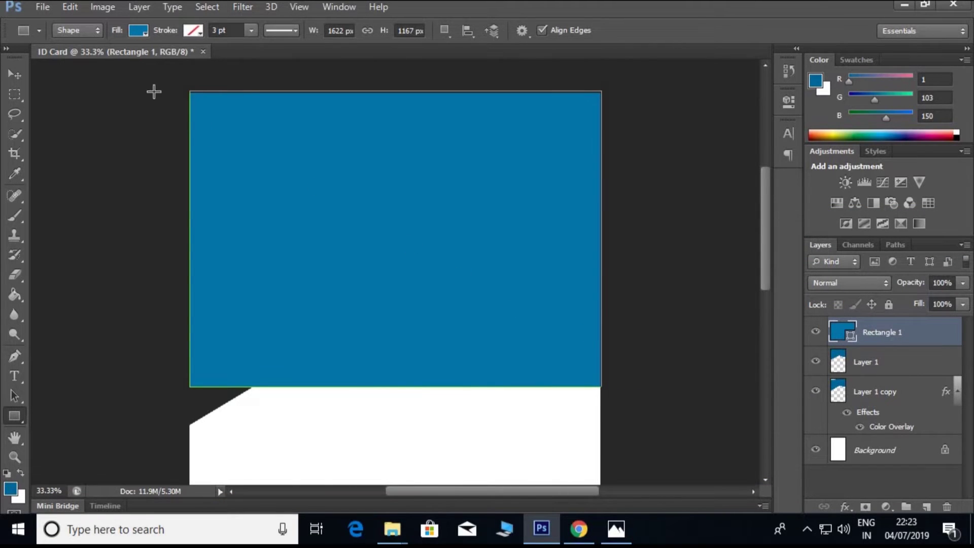
pyautogui.click(70, 7)
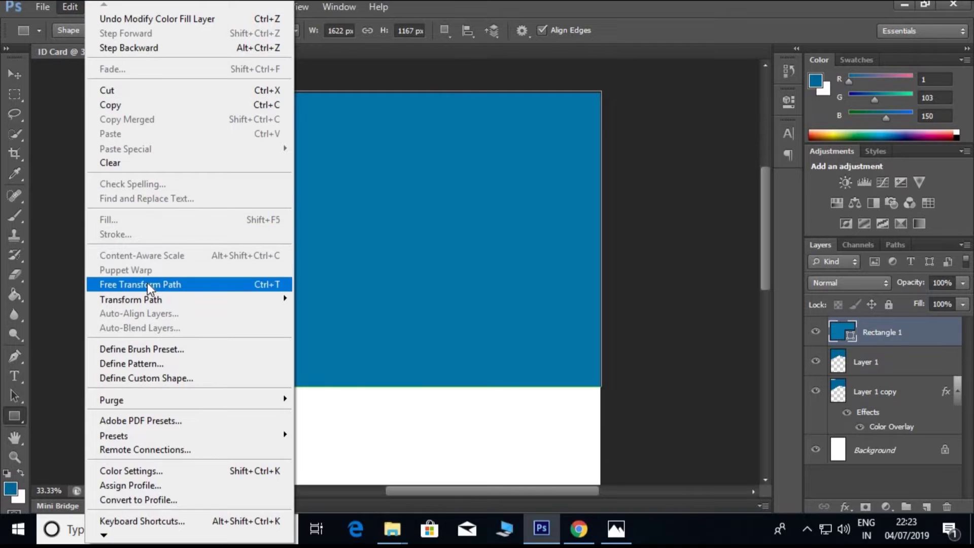
# Step: Skew the rectangle's bottom-right corner upward so its lower edge slants above the peak
pyautogui.click(269, 288)
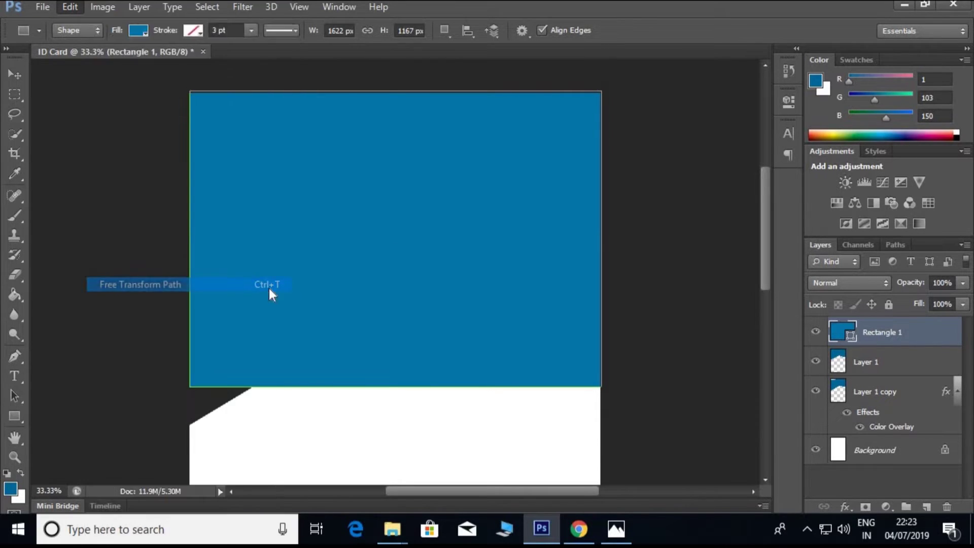
pyautogui.rightClick(589, 373)
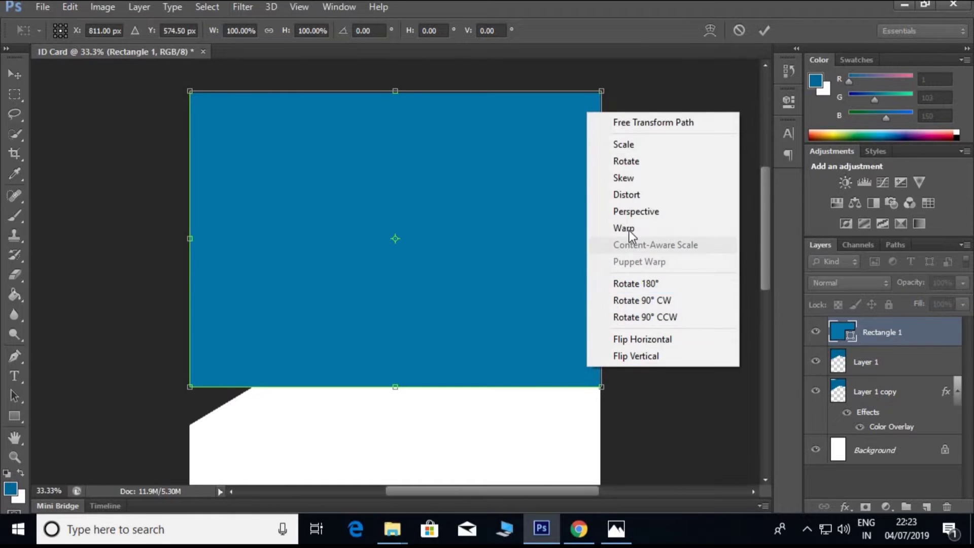
pyautogui.click(631, 180)
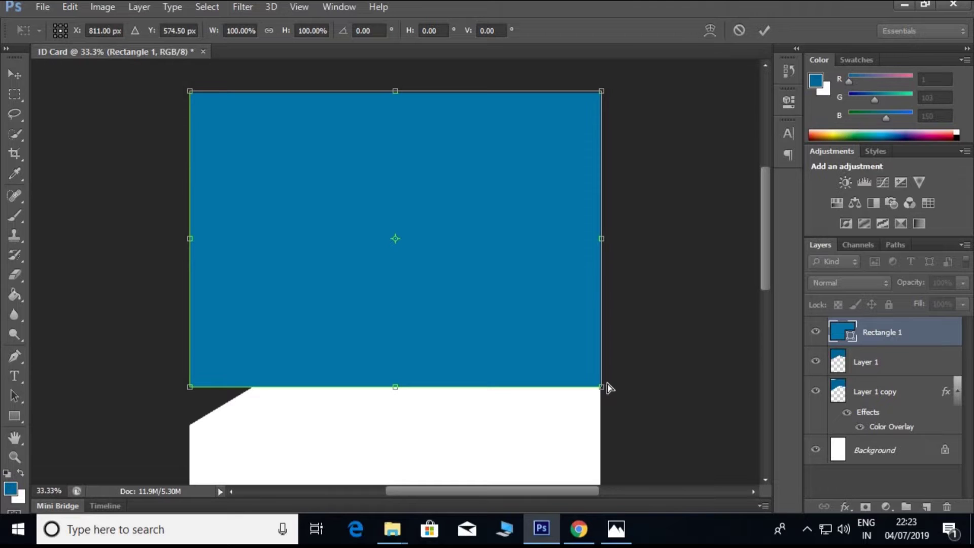
pyautogui.moveTo(604, 387); pyautogui.dragTo(579, 193)
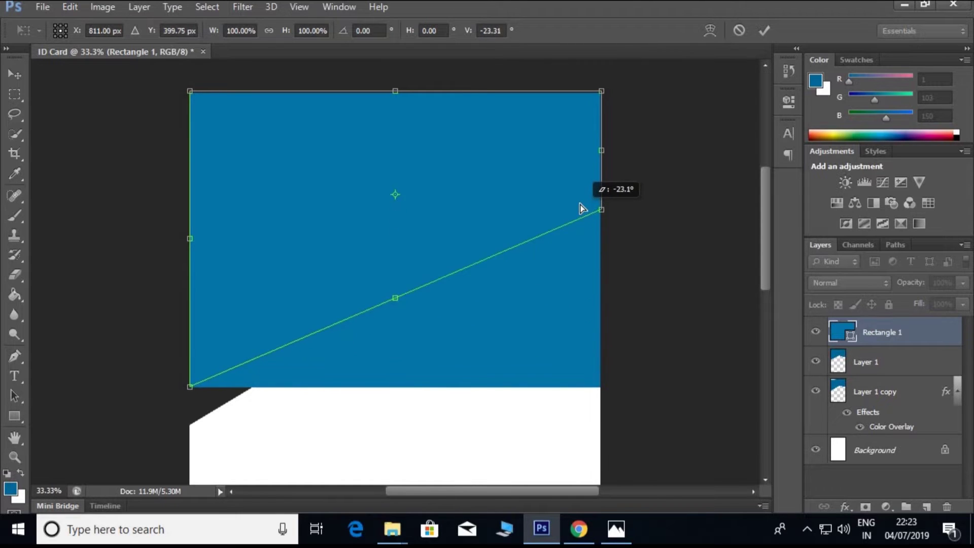
pyautogui.moveTo(600, 187)
pyautogui.mouseDown()
pyautogui.moveTo(595, 170)
pyautogui.moveTo(601, 190)
pyautogui.mouseUp()
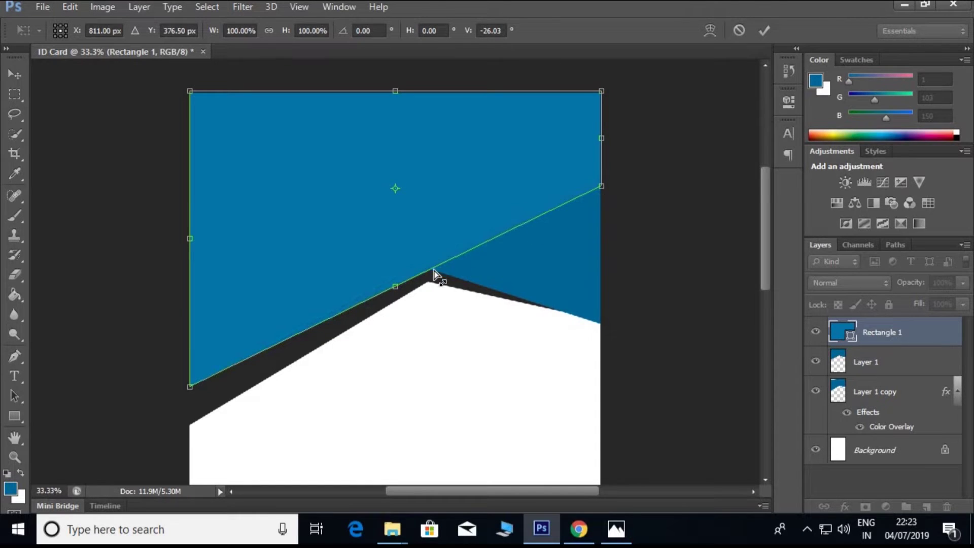
pyautogui.press('Return')
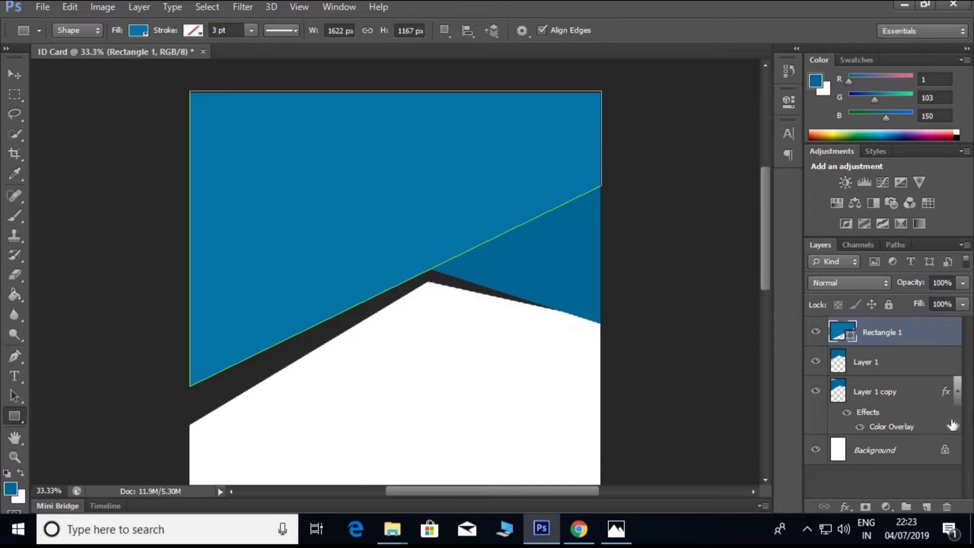
# Step: Select Layer 1 copy with the Move tool, zoom out, then select the Rectangle 1 layer
pyautogui.click(901, 395)
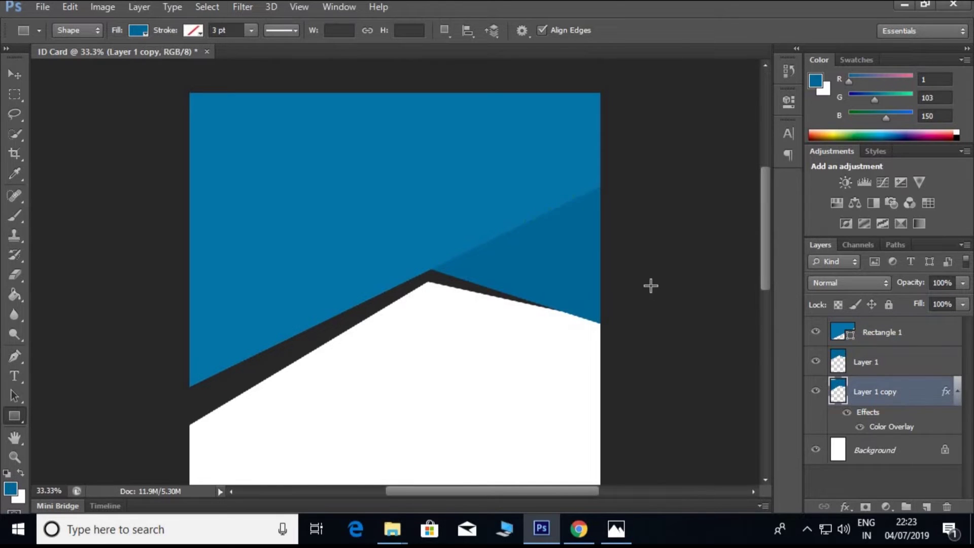
pyautogui.click(23, 74)
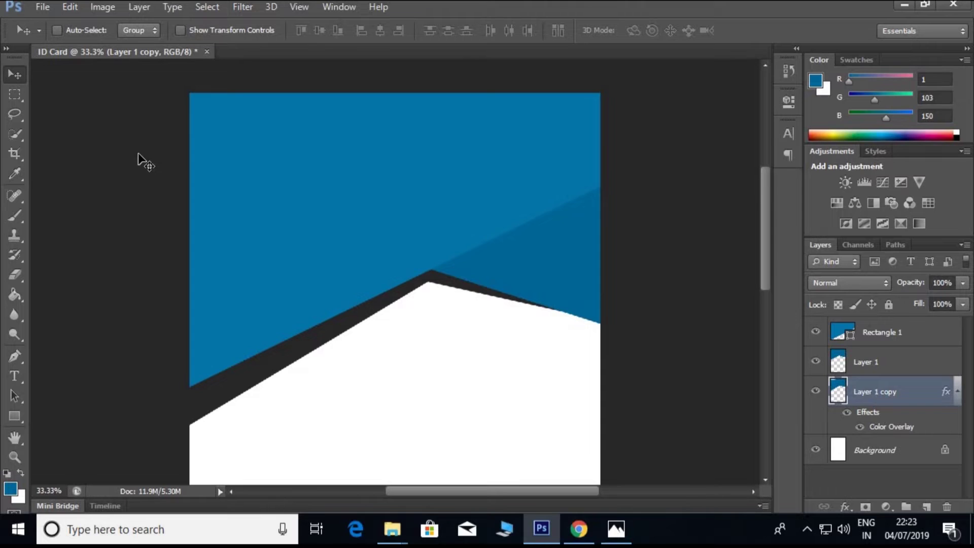
pyautogui.hotkey('ctrl', '-')
pyautogui.scroll(2, 365, 228)
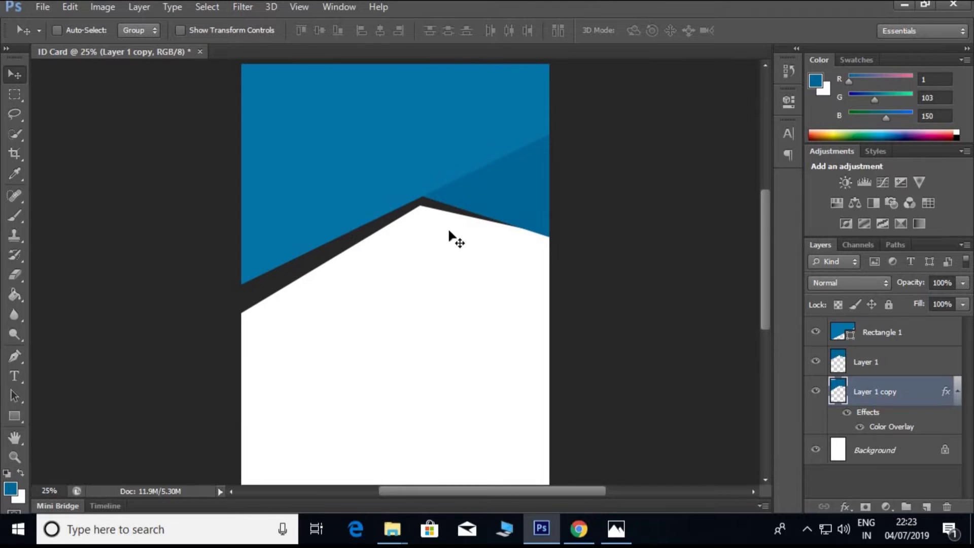
pyautogui.scroll(1, 449, 228)
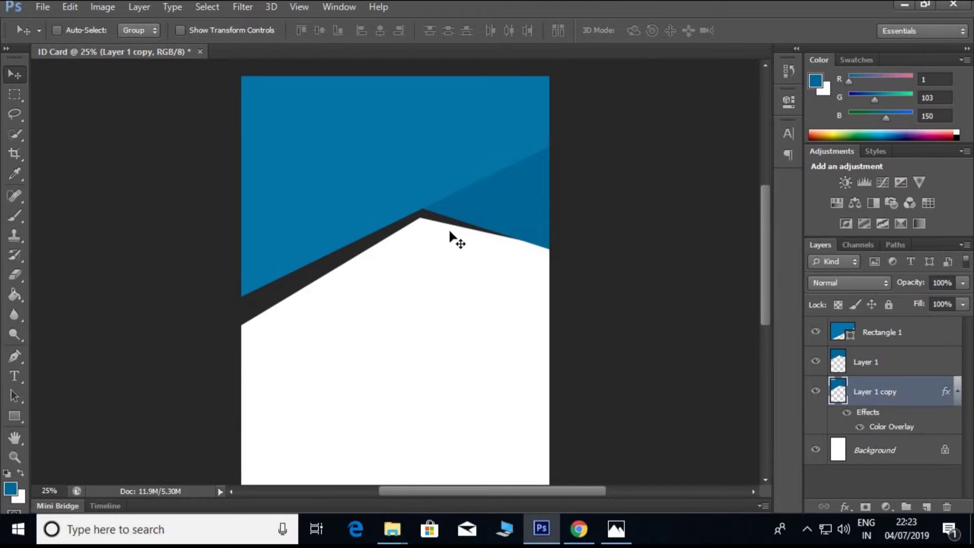
pyautogui.click(916, 332)
# Step: Place the 'logo white' image into the card
pyautogui.click(43, 7)
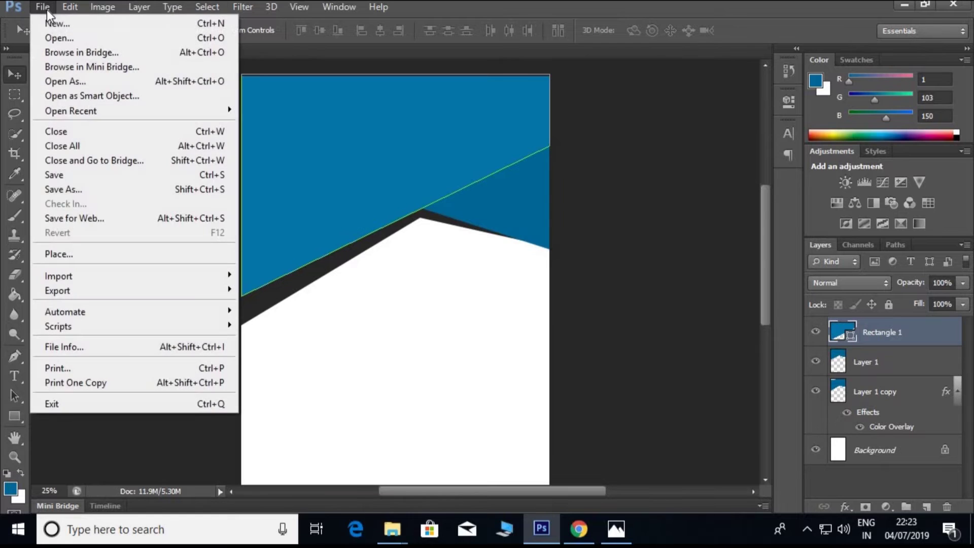
pyautogui.click(70, 254)
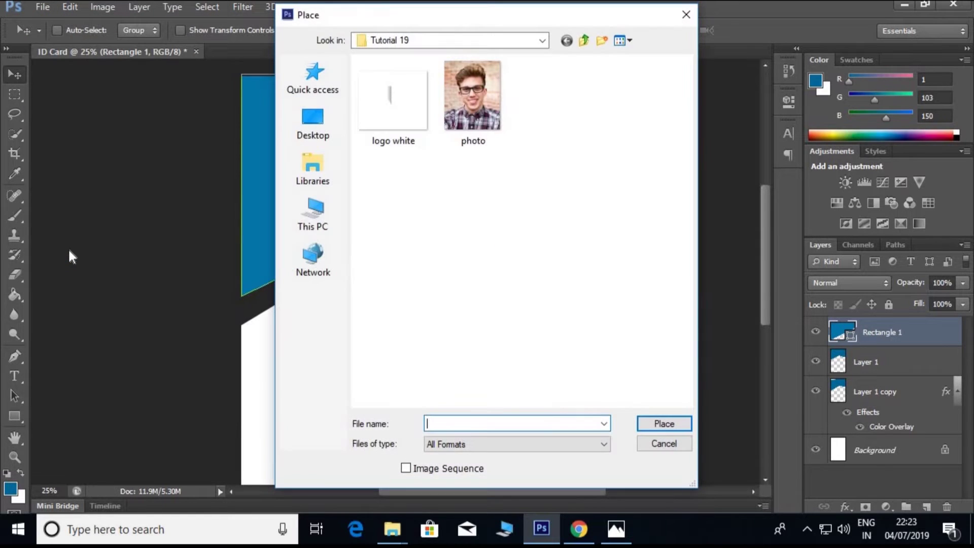
pyautogui.click(391, 118)
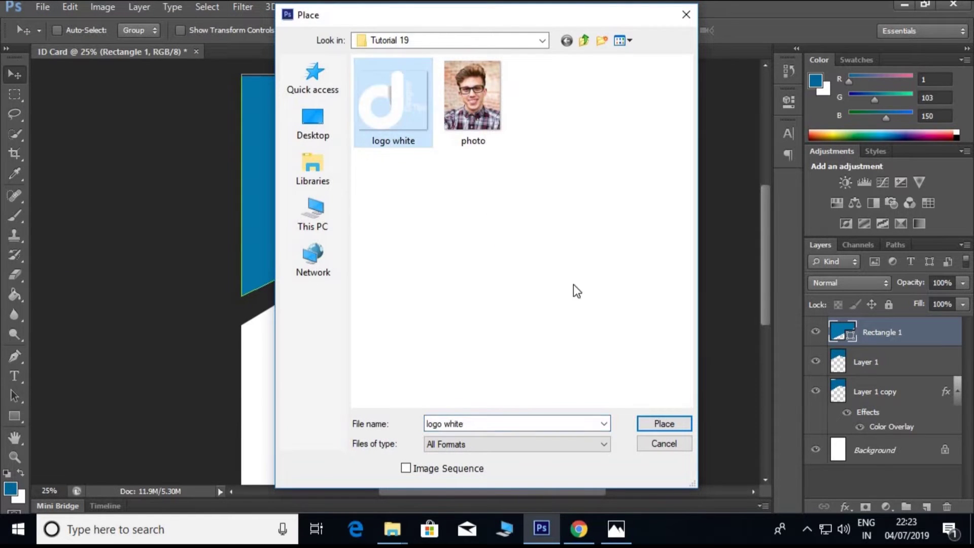
pyautogui.click(657, 425)
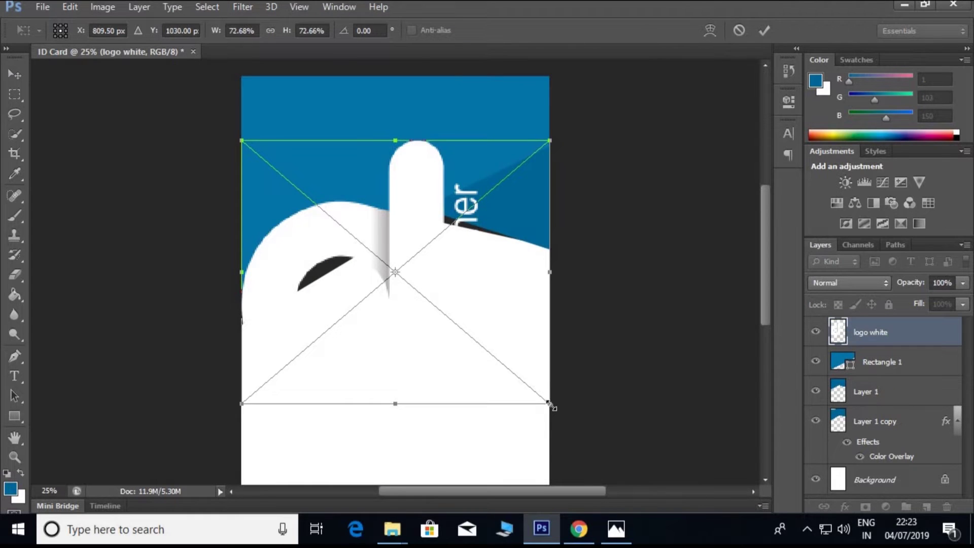
# Step: Scale the logo down and position it at the header's top centre
pyautogui.moveTo(542, 390); pyautogui.dragTo(323, 199)
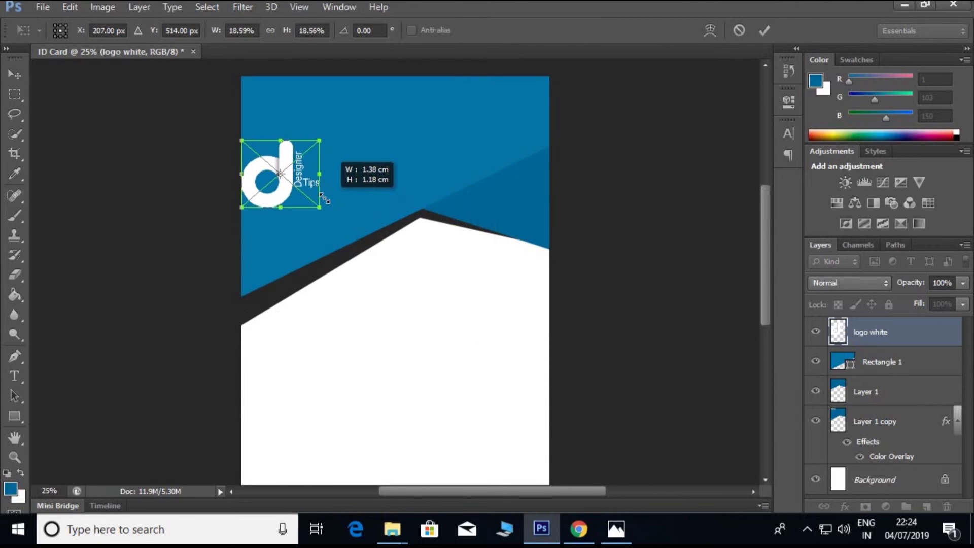
pyautogui.moveTo(296, 192); pyautogui.dragTo(414, 140)
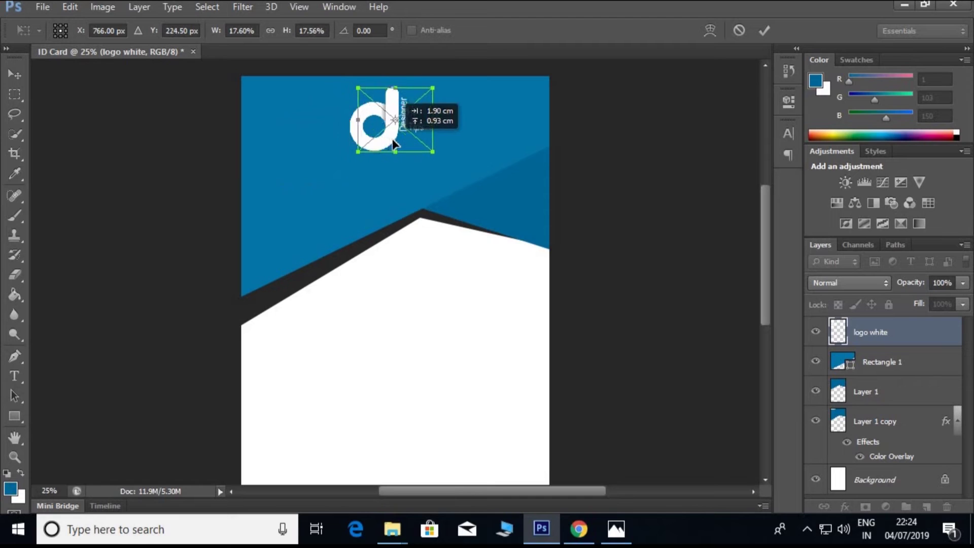
pyautogui.moveTo(432, 89); pyautogui.dragTo(418, 125)
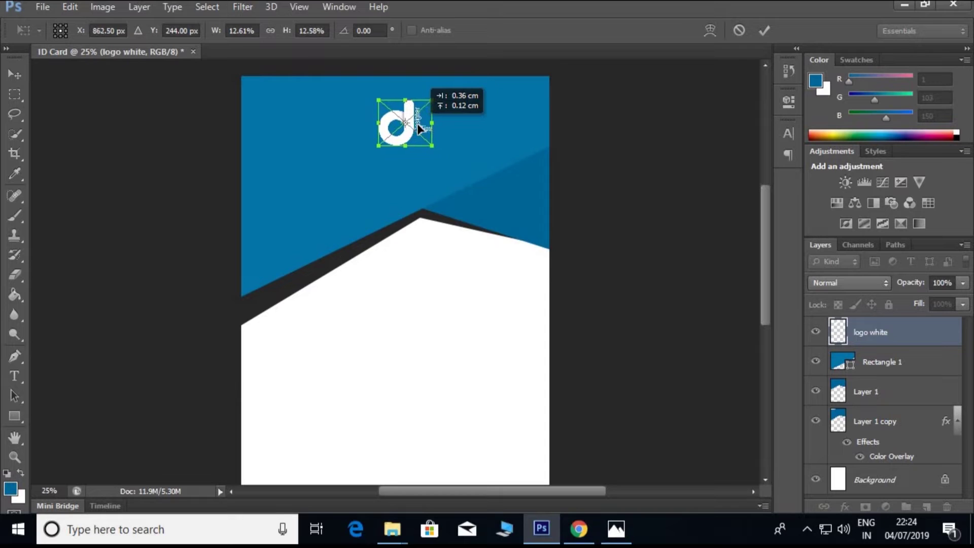
pyautogui.press('Return')
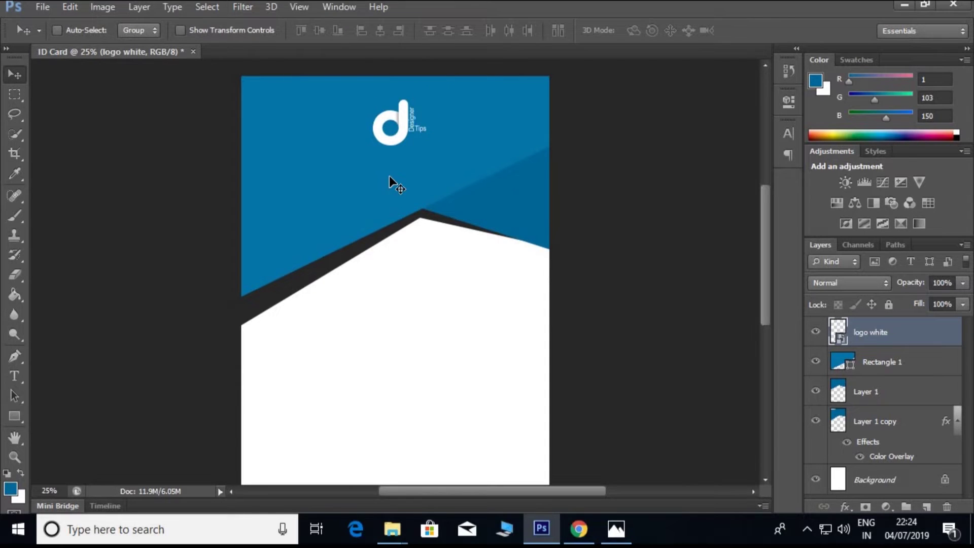
# Step: Type the heading 'Designer Tips' below the logo and colour it white
pyautogui.click(14, 375)
pyautogui.click(320, 185)
pyautogui.write('De')
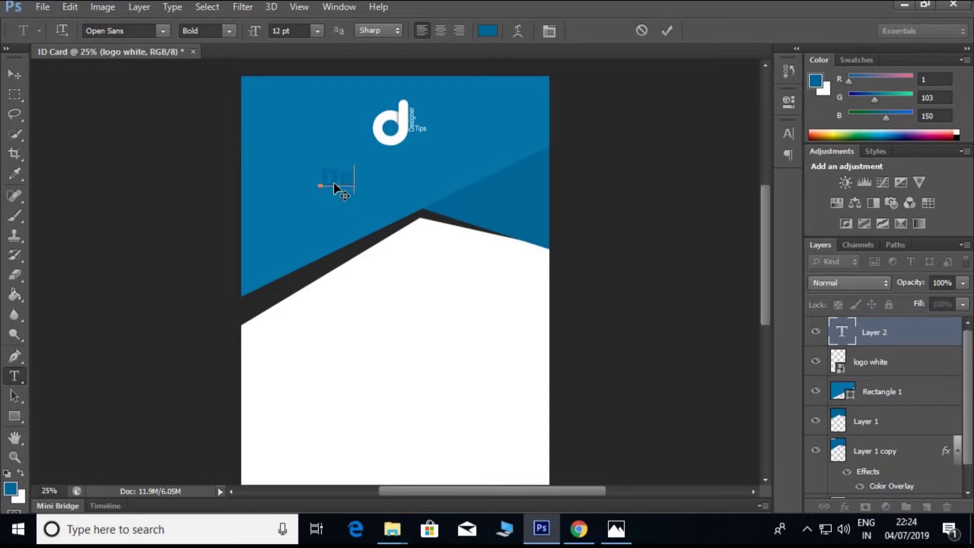
pyautogui.write('signer Tips')
pyautogui.moveTo(492, 183); pyautogui.dragTo(320, 191)
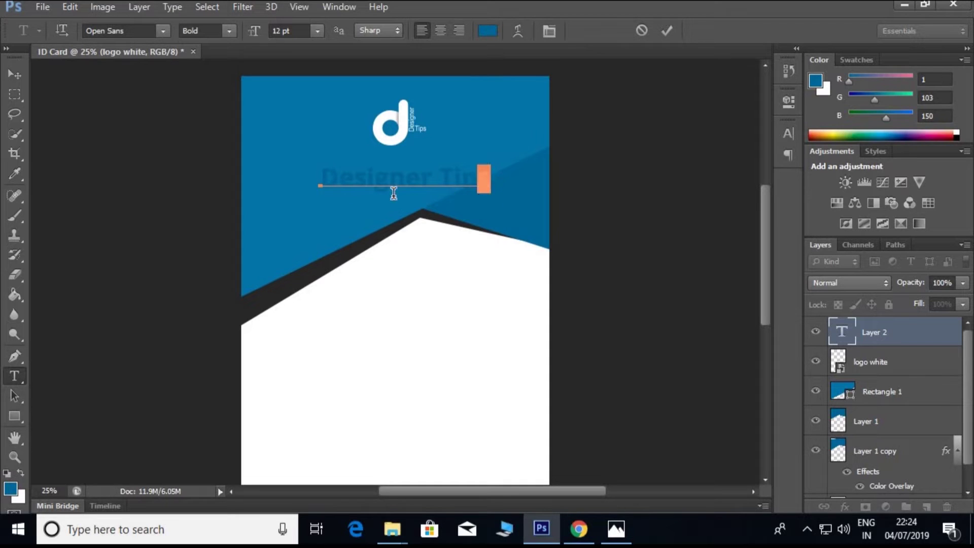
pyautogui.click(488, 31)
pyautogui.moveTo(587, 274); pyautogui.dragTo(561, 245)
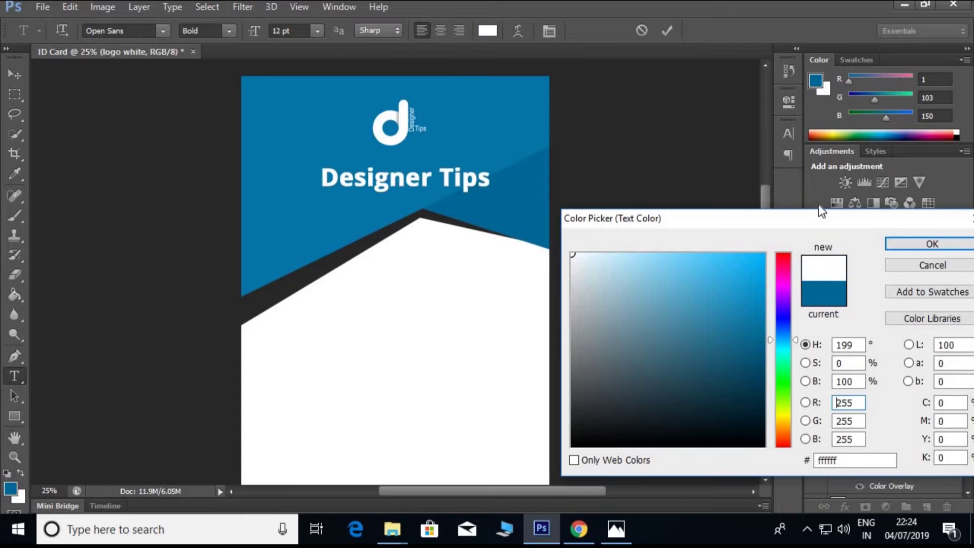
pyautogui.click(905, 247)
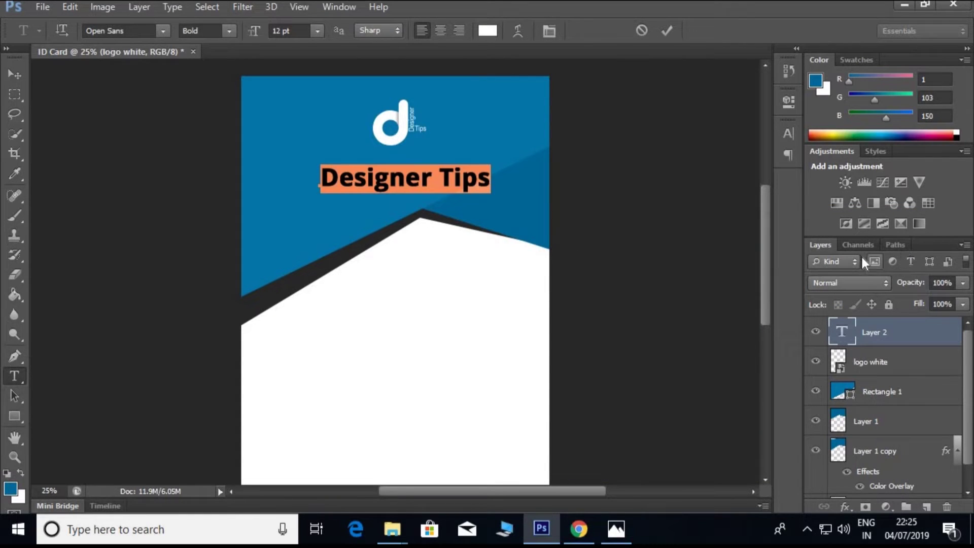
# Step: Set the heading to 9 pt and centre it just under the logo
pyautogui.click(316, 32)
pyautogui.click(304, 104)
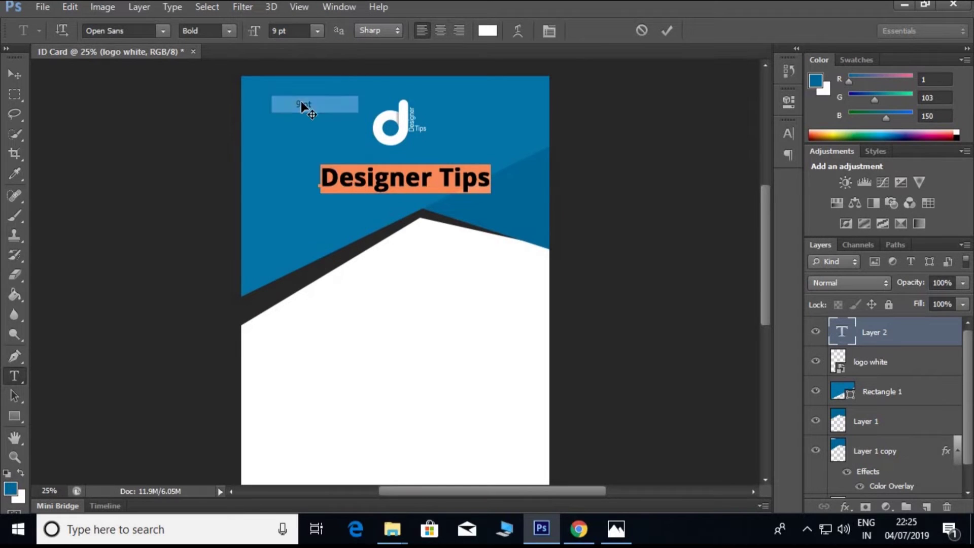
pyautogui.click(14, 74)
pyautogui.moveTo(392, 178); pyautogui.dragTo(403, 157)
pyautogui.press('Left')
pyautogui.press('Left')
pyautogui.press('Left')
pyautogui.press('Left')
pyautogui.press('Left')
pyautogui.press('Left')
pyautogui.press('Left')
pyautogui.press('Left')
pyautogui.press('Left')
pyautogui.press('Left')
pyautogui.press('Left')
pyautogui.press('Left')
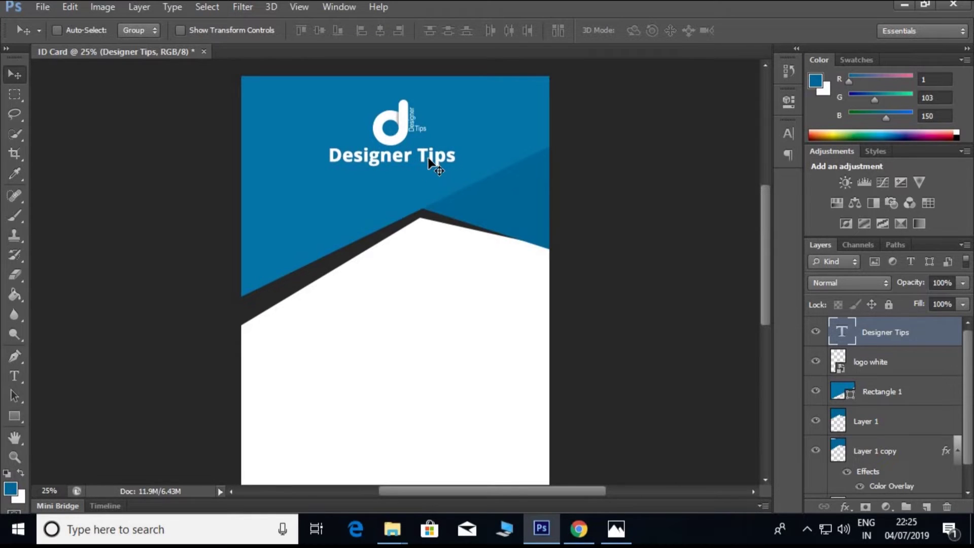
pyautogui.press('Left')
pyautogui.press('Left')
pyautogui.press('Left')
pyautogui.press('Left')
pyautogui.press('Left')
pyautogui.press('Left')
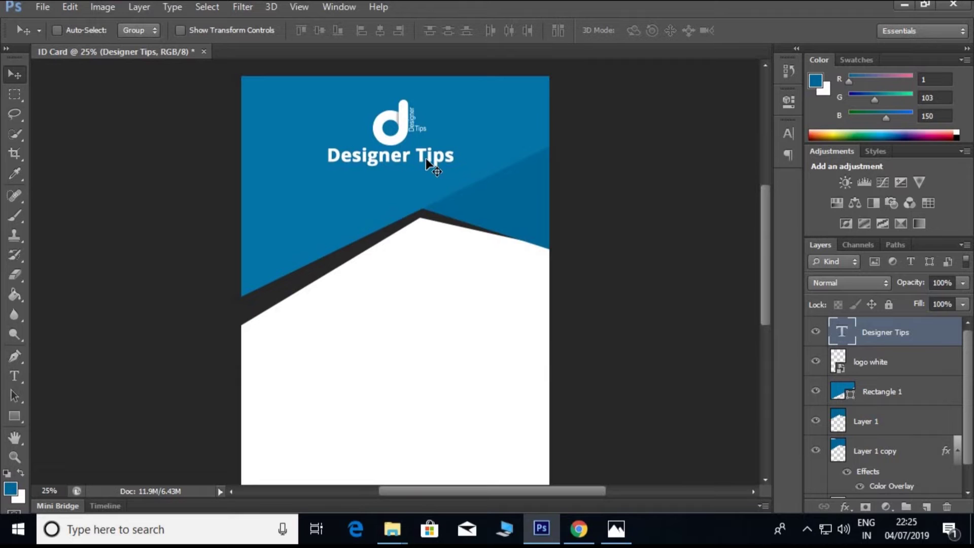
pyautogui.press('Left')
pyautogui.press('Left')
pyautogui.press('Left')
# Step: Scale the 'logo white' layer slightly smaller
pyautogui.rightClick(403, 129)
pyautogui.click(425, 145)
pyautogui.hotkey('ctrl', 't')
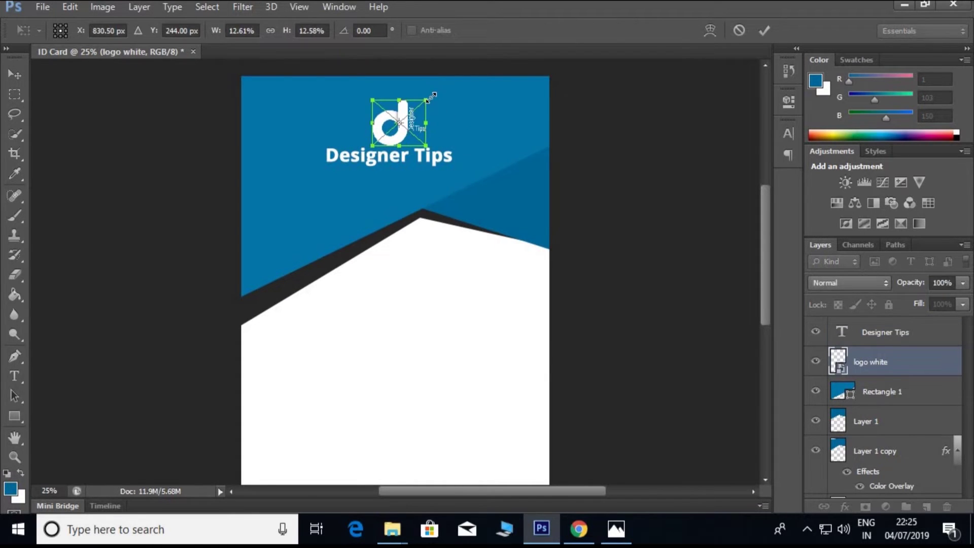
pyautogui.moveTo(430, 95); pyautogui.dragTo(424, 102)
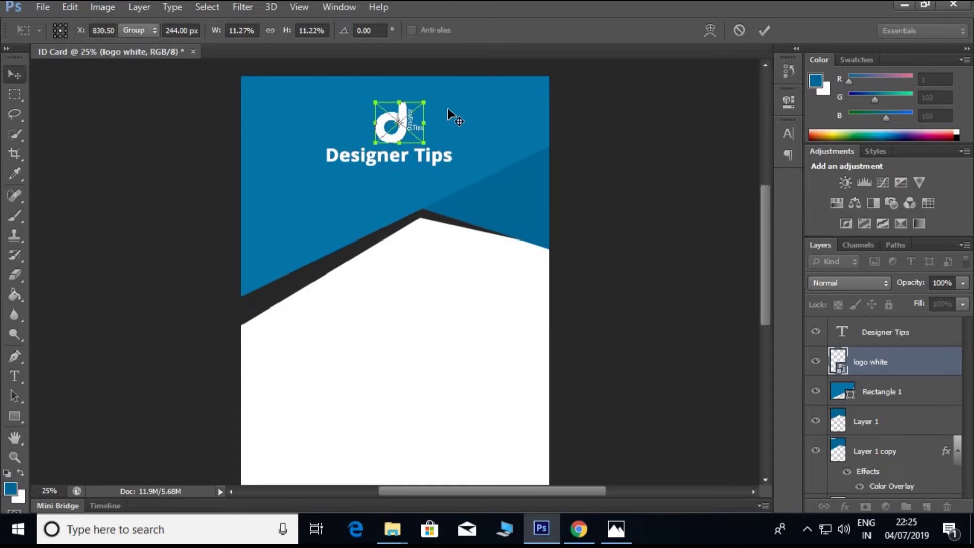
pyautogui.press('Return')
pyautogui.scroll(-1, 458, 178)
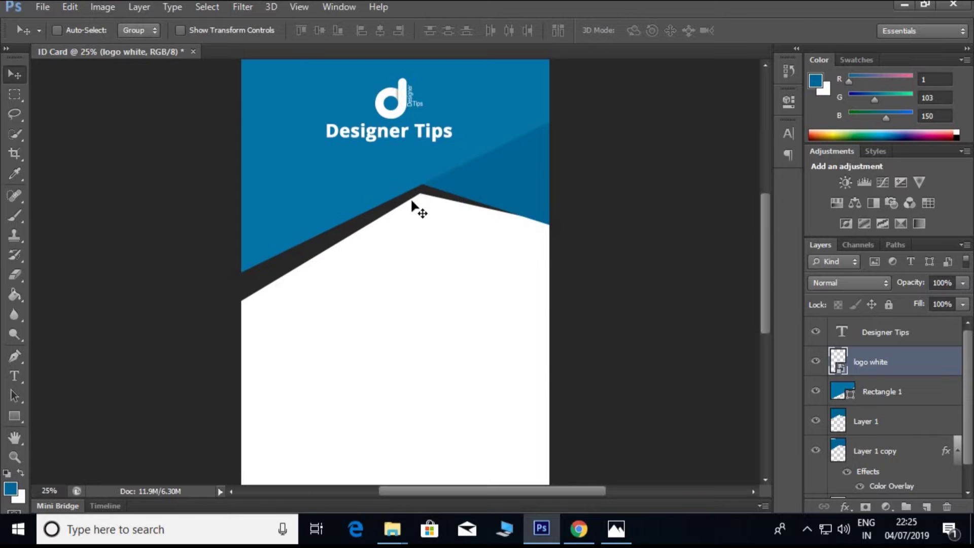
# Step: Place the photo image into the card
pyautogui.click(41, 7)
pyautogui.click(71, 254)
pyautogui.doubleClick(479, 114)
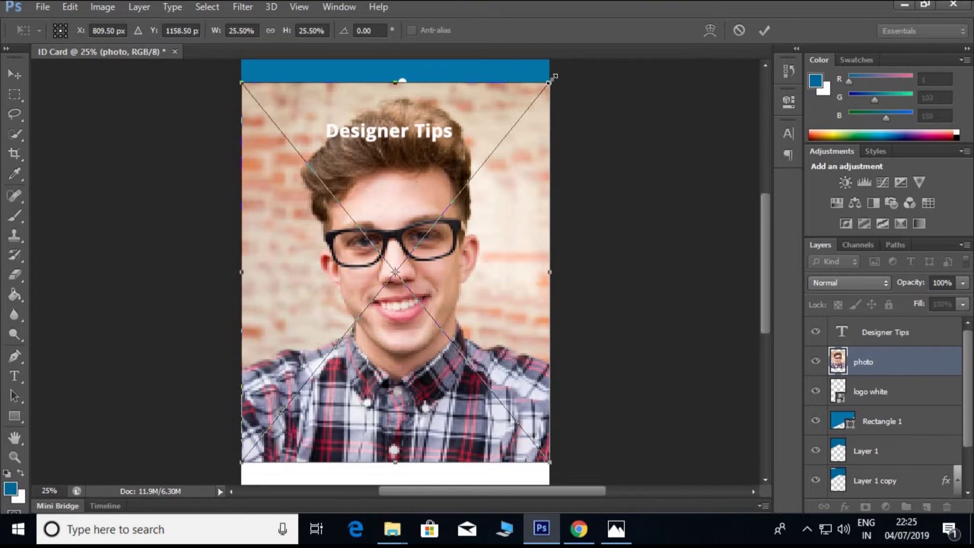
# Step: Scale the photo down and centre it below the Designer Tips heading
pyautogui.moveTo(552, 78)
pyautogui.mouseDown()
pyautogui.moveTo(465, 202)
pyautogui.moveTo(453, 202)
pyautogui.mouseUp()
pyautogui.moveTo(435, 253)
pyautogui.mouseDown()
pyautogui.moveTo(439, 239)
pyautogui.moveTo(428, 252)
pyautogui.mouseUp()
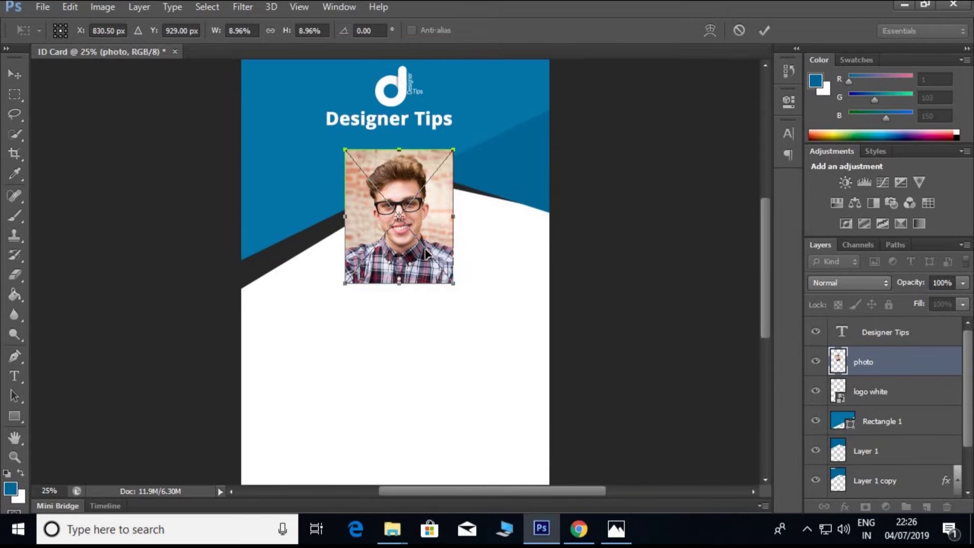
pyautogui.press('Return')
pyautogui.scroll(1, 429, 252)
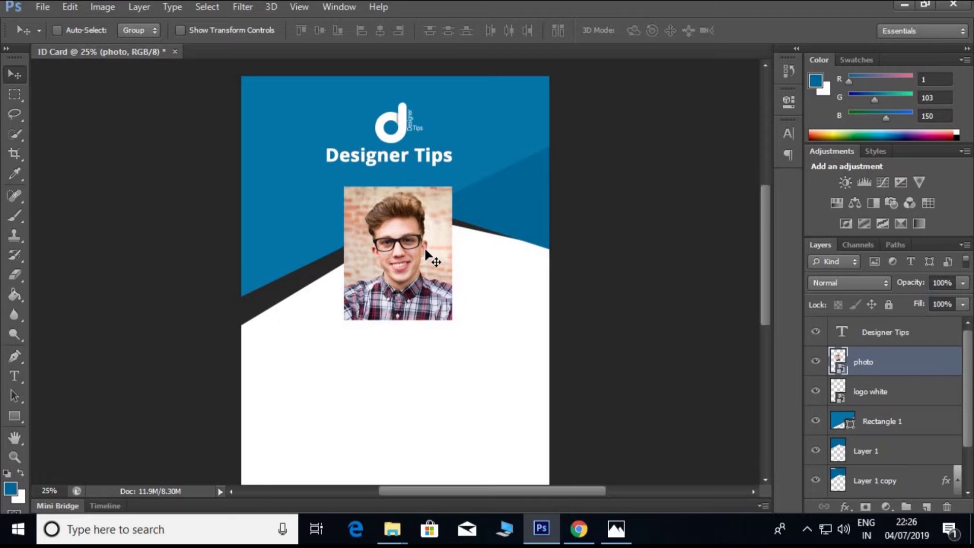
pyautogui.hotkey('shift', 'Left')
pyautogui.scroll(1, 425, 249)
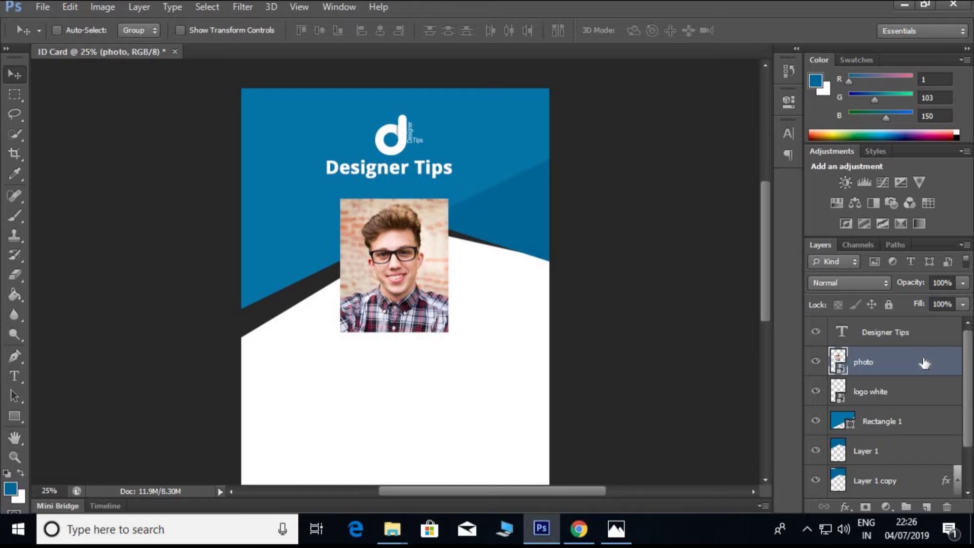
pyautogui.click(850, 504)
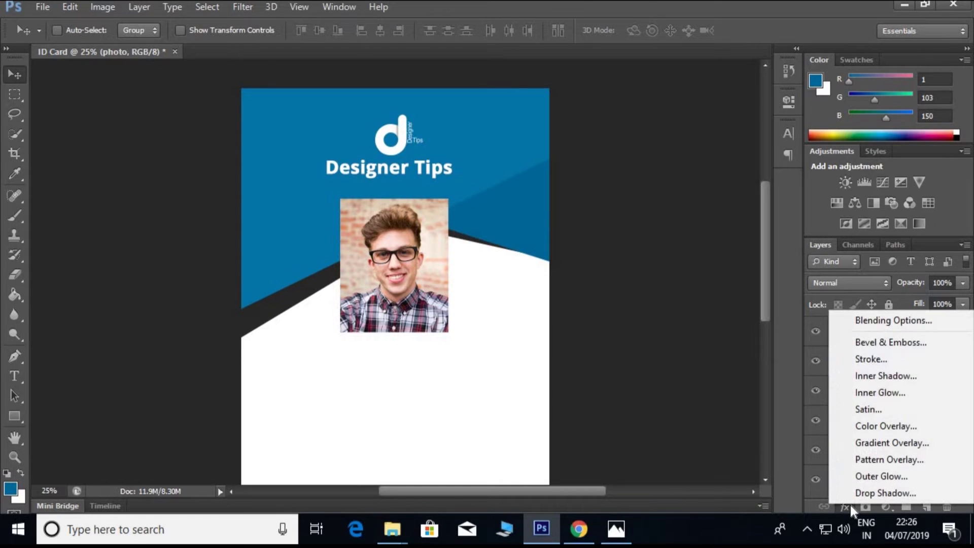
# Step: Give the photo layer a white 16 px Stroke effect positioned Inside
pyautogui.click(861, 359)
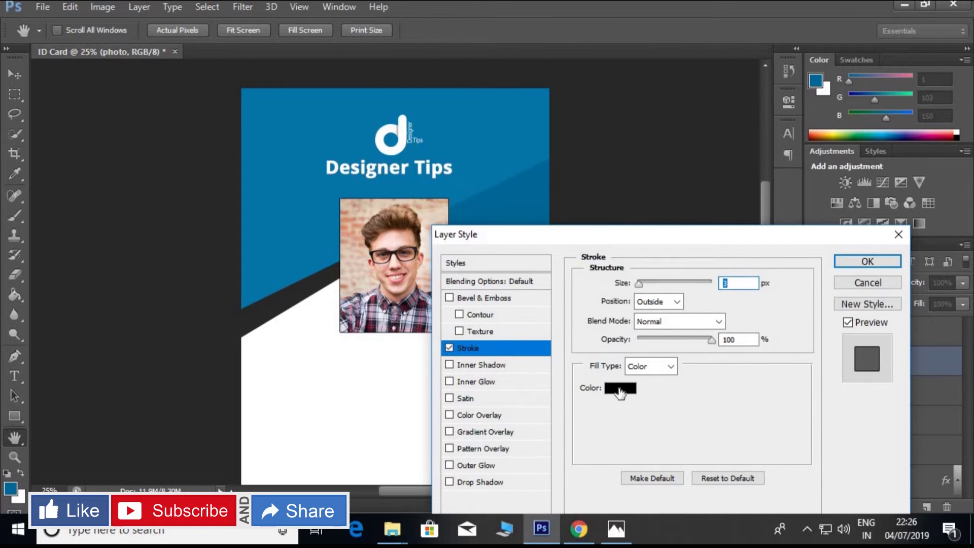
pyautogui.click(619, 389)
pyautogui.moveTo(604, 337); pyautogui.dragTo(566, 251)
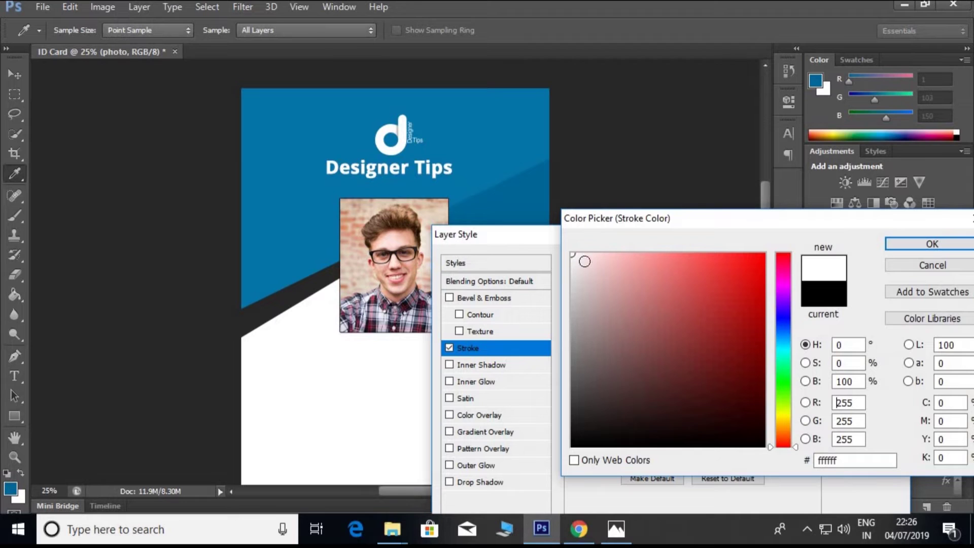
pyautogui.click(905, 244)
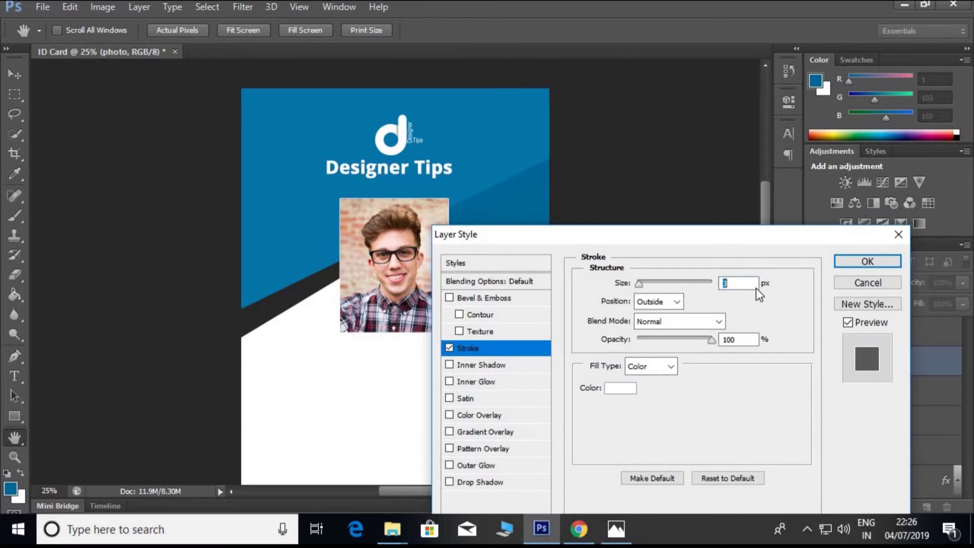
pyautogui.moveTo(639, 283)
pyautogui.mouseDown()
pyautogui.moveTo(651, 284)
pyautogui.moveTo(646, 291)
pyautogui.mouseUp()
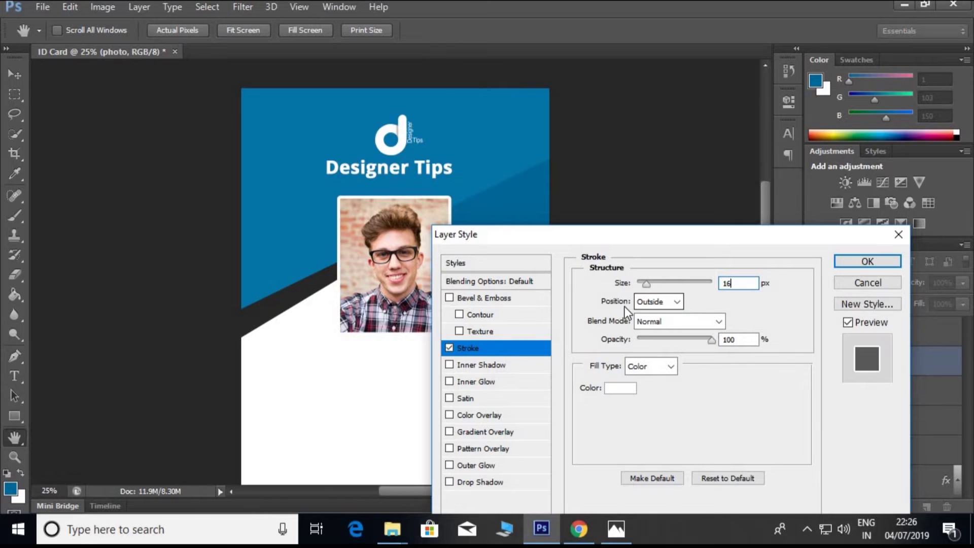
pyautogui.click(678, 302)
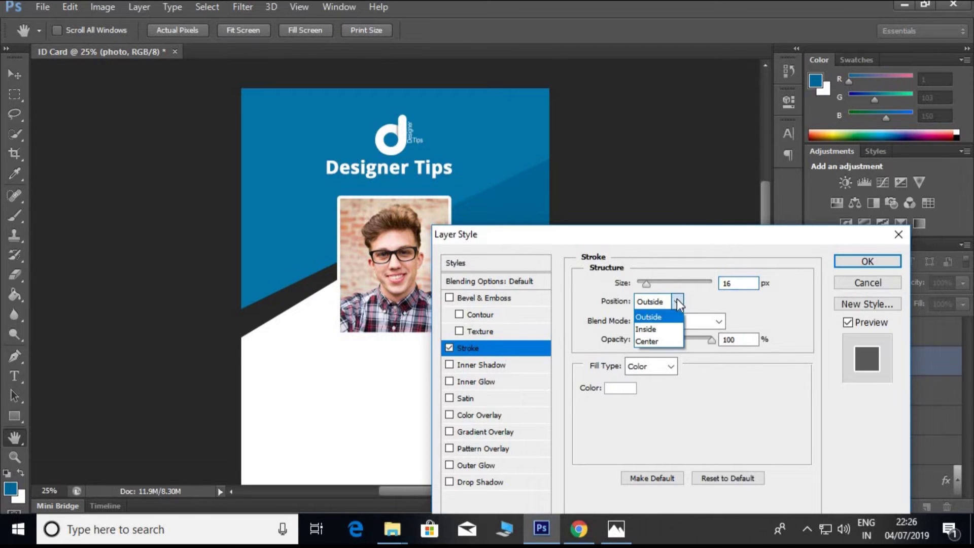
pyautogui.click(655, 329)
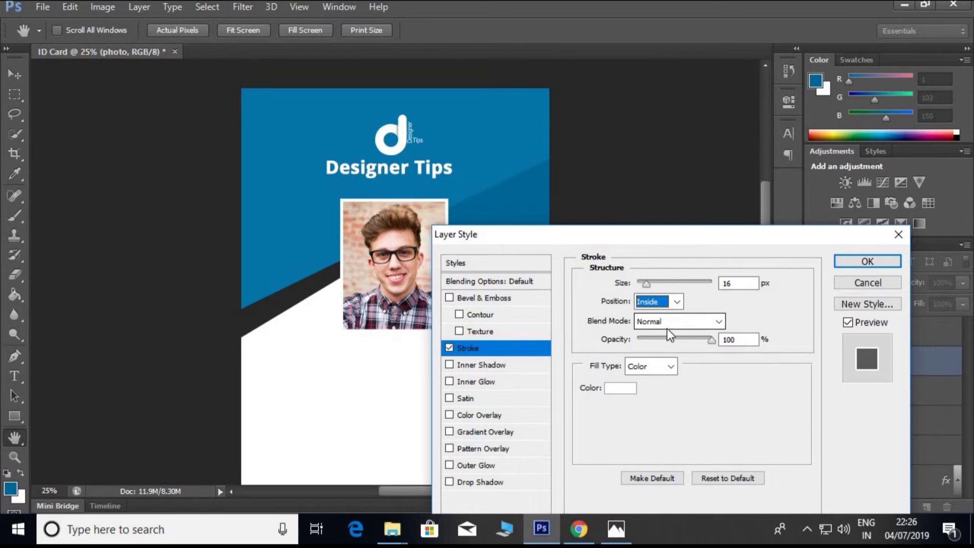
pyautogui.click(854, 262)
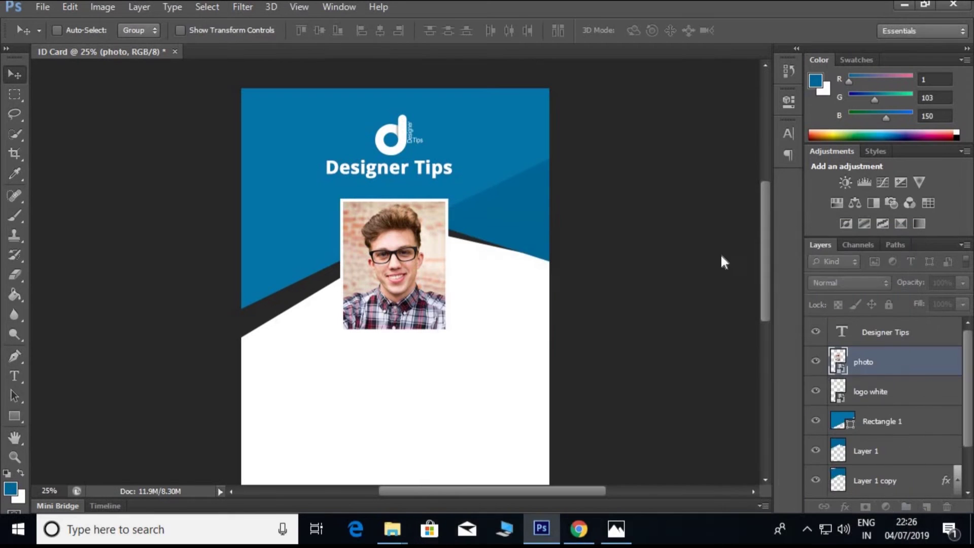
pyautogui.scroll(-1, 522, 256)
pyautogui.scroll(-1, 522, 256)
pyautogui.scroll(-2, 519, 254)
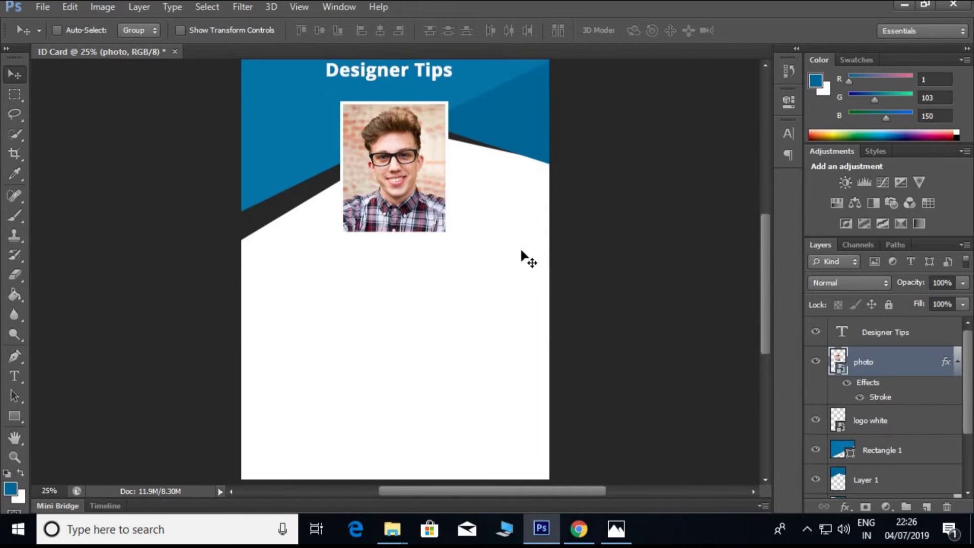
pyautogui.scroll(-1, 518, 254)
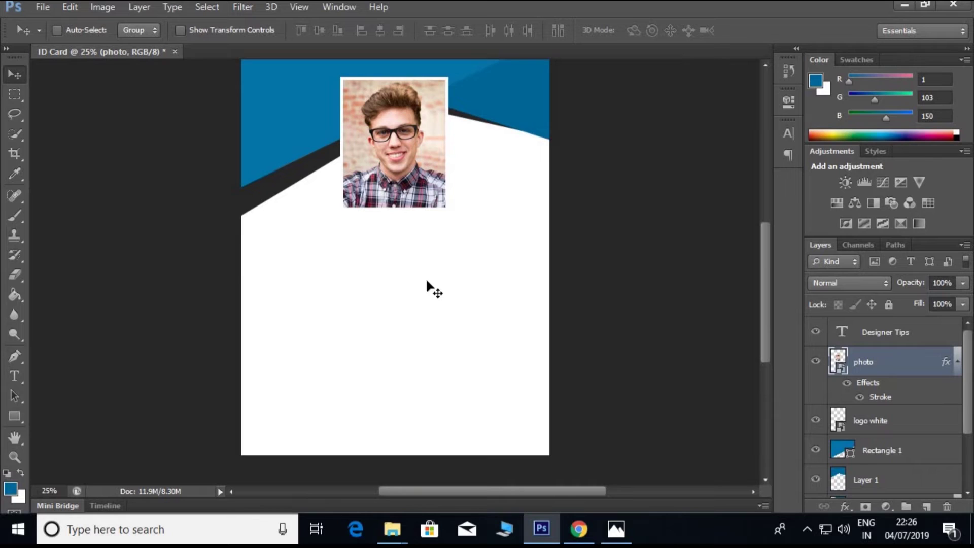
pyautogui.click(26, 378)
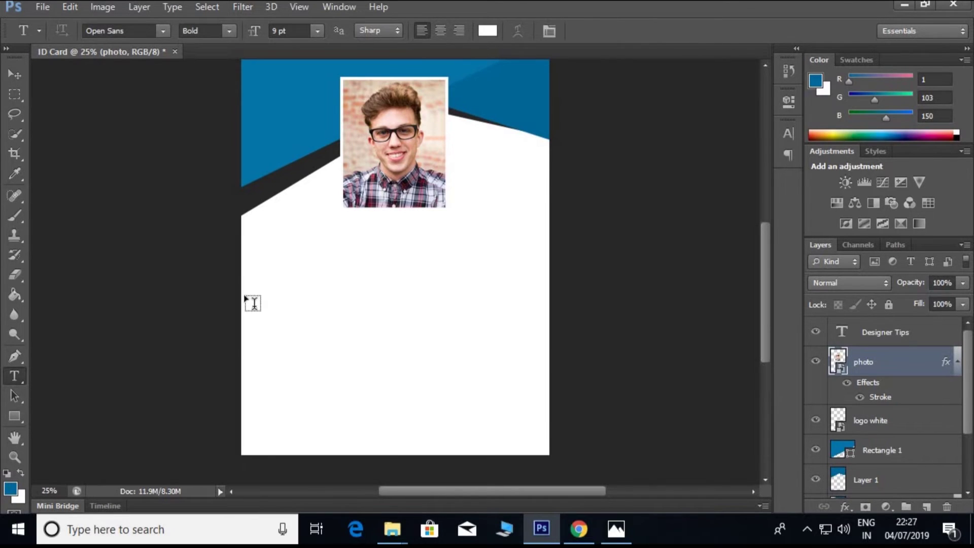
pyautogui.click(330, 253)
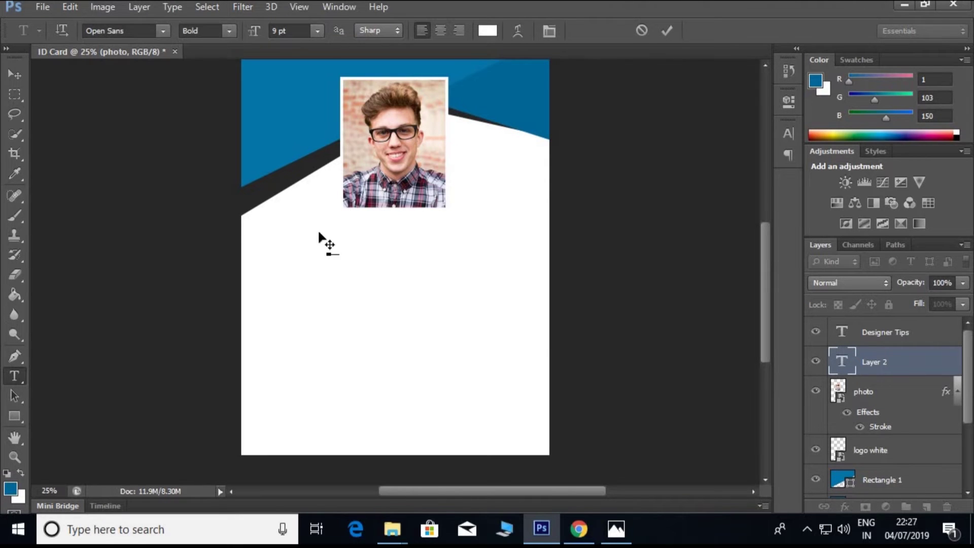
pyautogui.moveTo(339, 248); pyautogui.dragTo(311, 250)
pyautogui.click(487, 32)
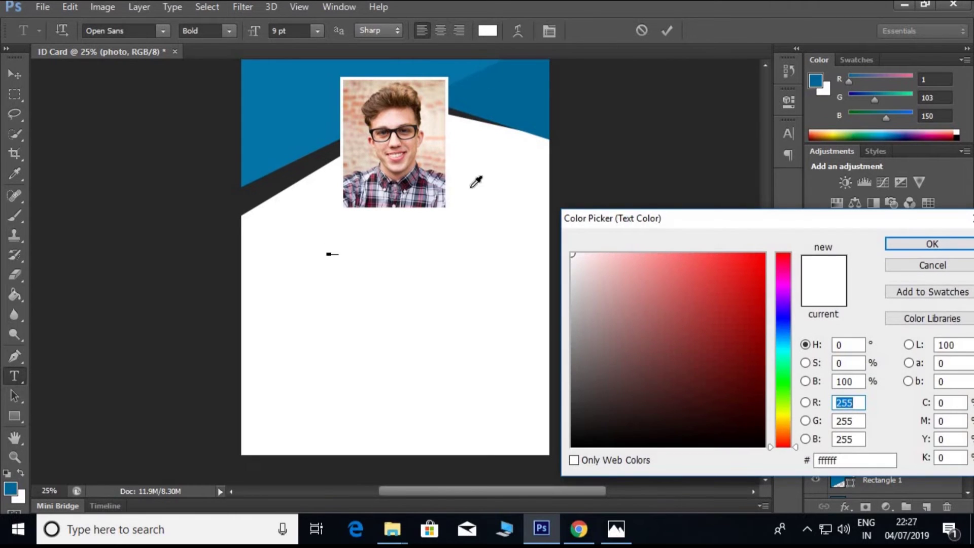
pyautogui.click(292, 181)
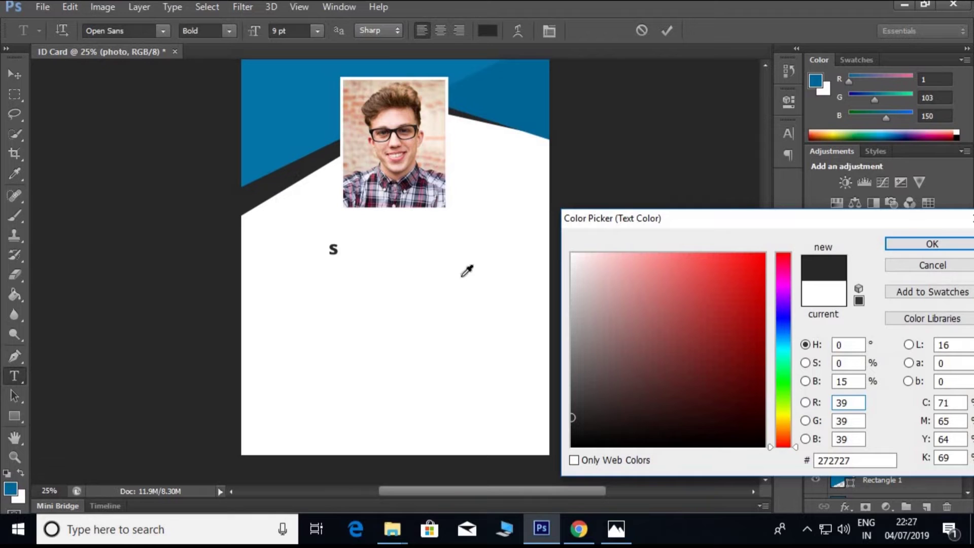
pyautogui.click(906, 244)
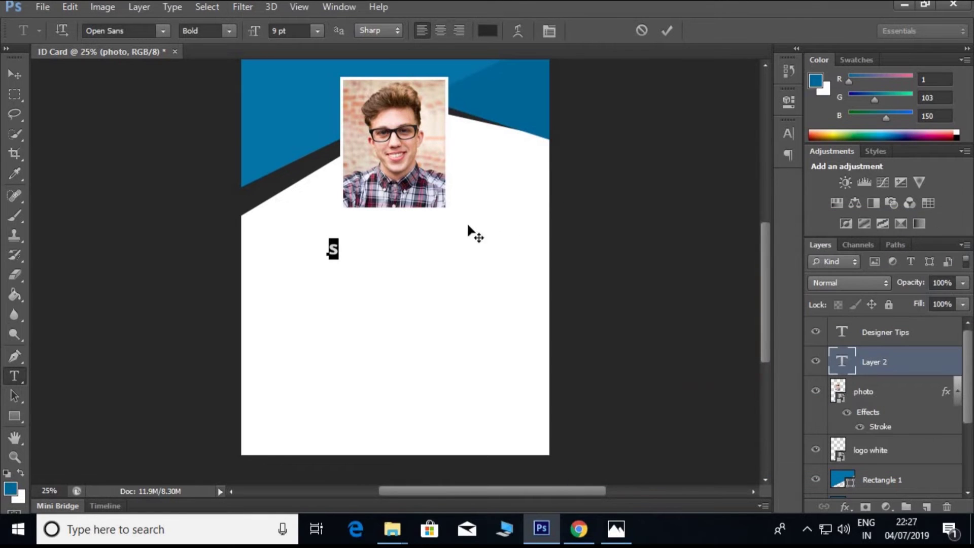
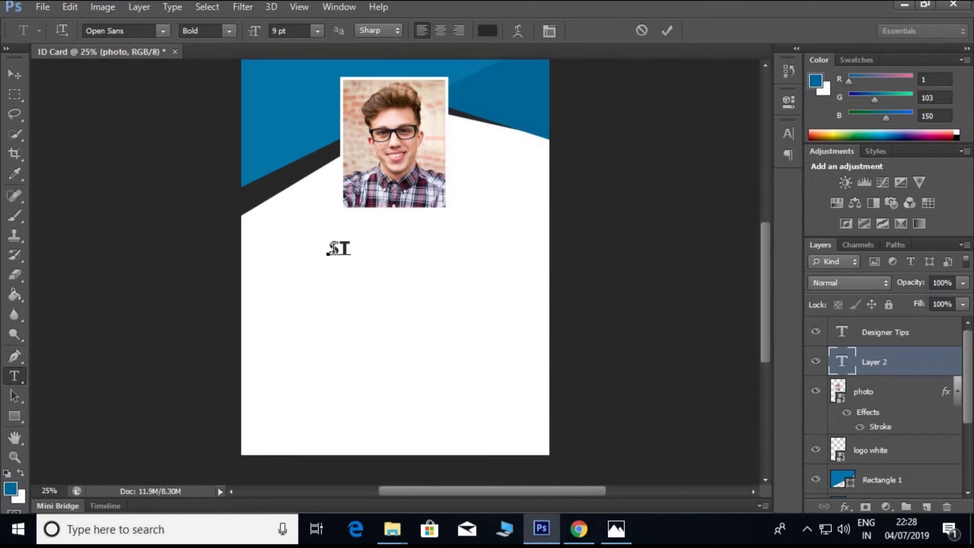
# Step: Resize the name to 9.3 pt and move it centred beneath the photo
pyautogui.hotkey('ctrl', 'a')
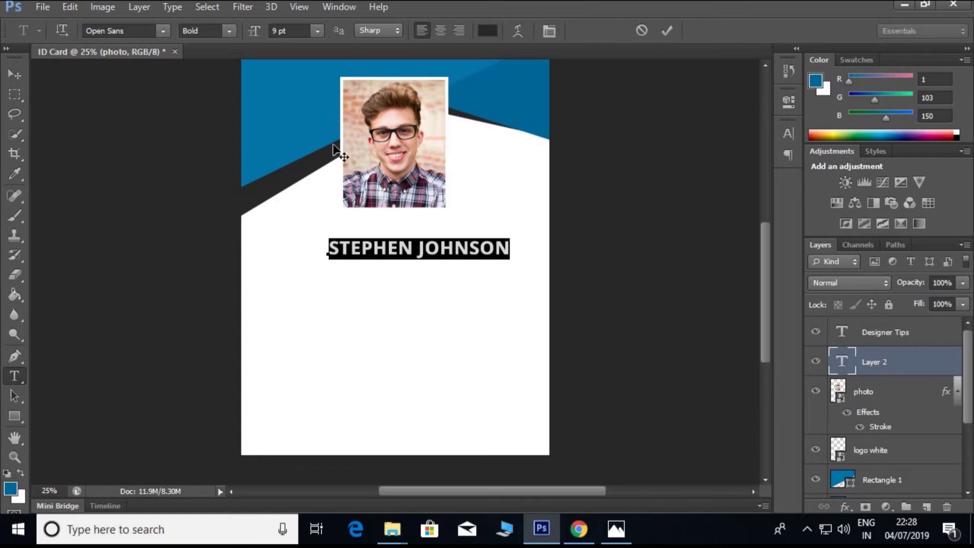
pyautogui.click(289, 31)
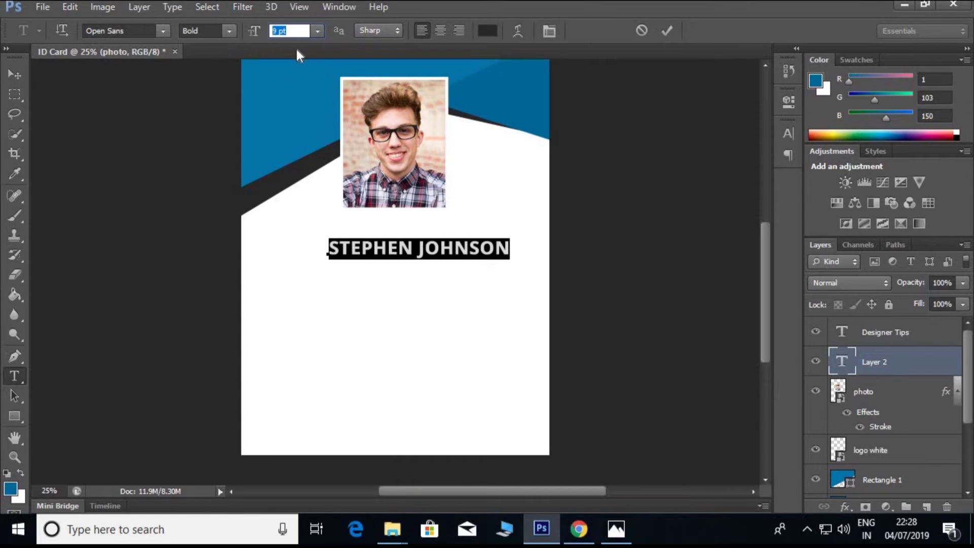
pyautogui.write('9.3')
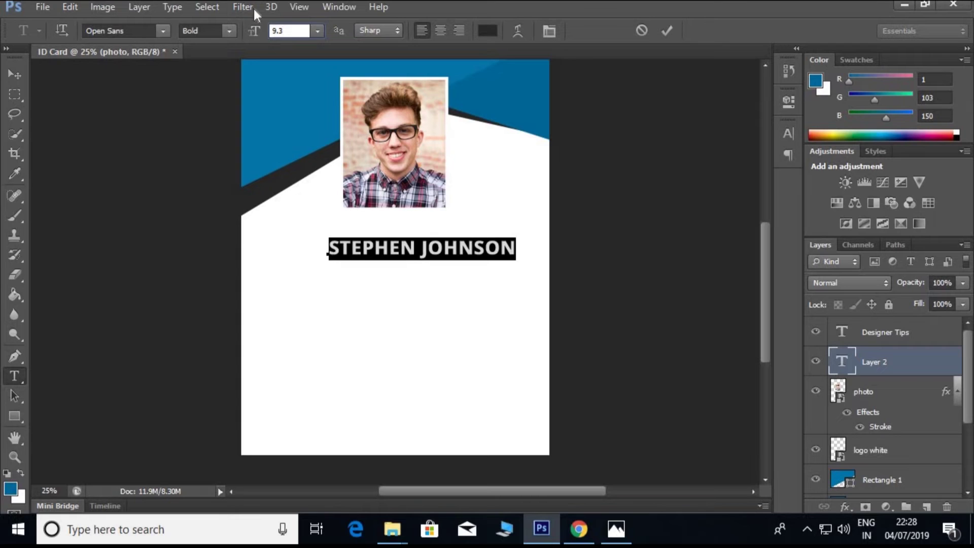
pyautogui.click(14, 74)
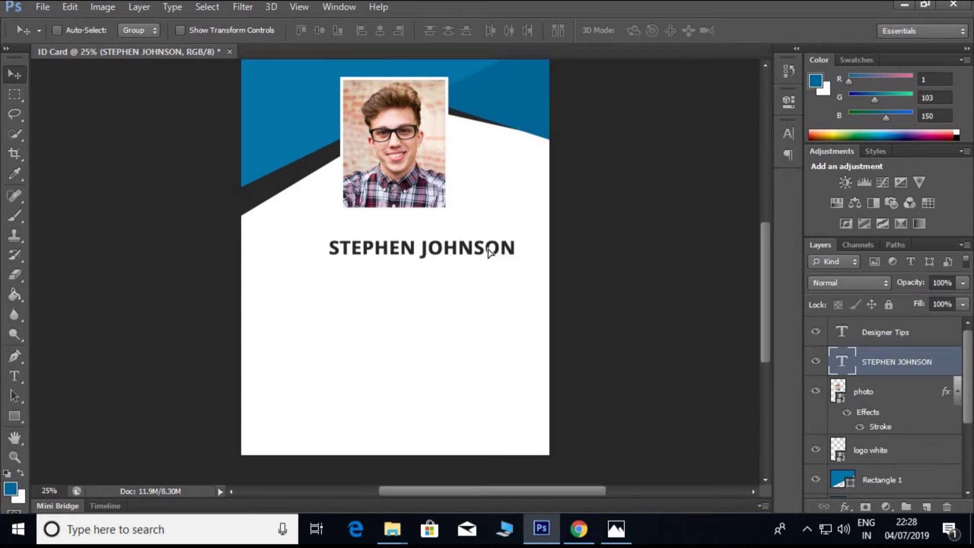
pyautogui.moveTo(497, 255); pyautogui.dragTo(469, 233)
pyautogui.scroll(2, 502, 278)
pyautogui.scroll(1, 502, 280)
pyautogui.scroll(1, 505, 281)
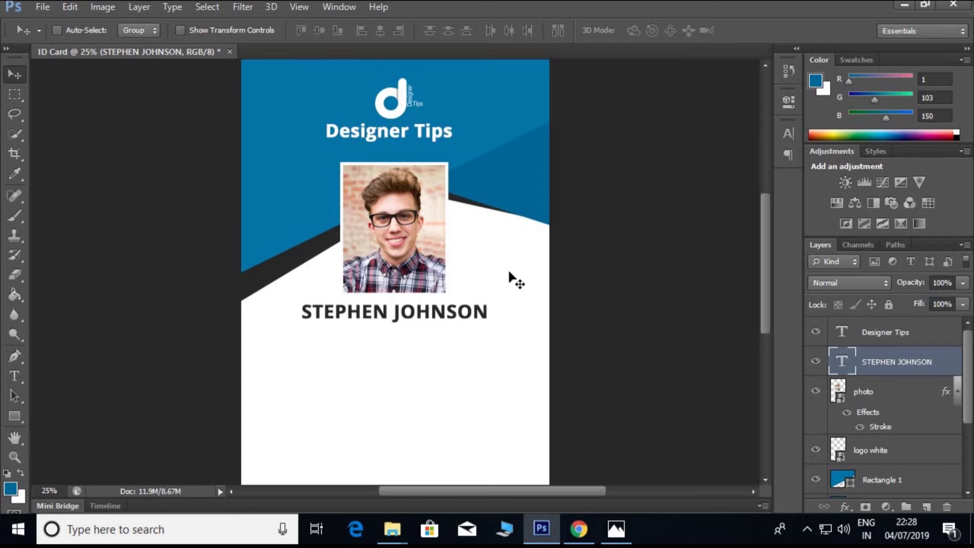
pyautogui.scroll(1, 507, 273)
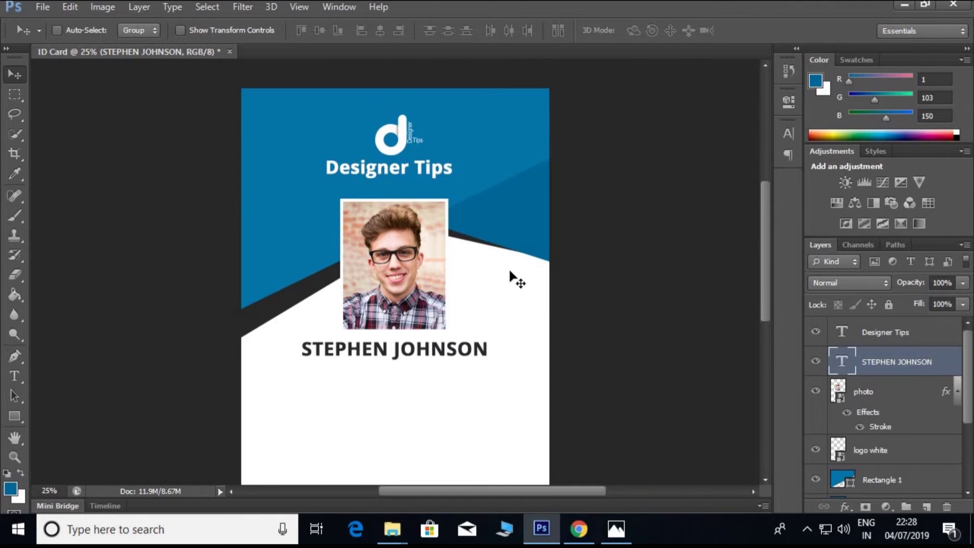
pyautogui.scroll(-1, 509, 271)
pyautogui.scroll(-1, 509, 271)
pyautogui.scroll(-1, 510, 273)
pyautogui.scroll(-1, 511, 272)
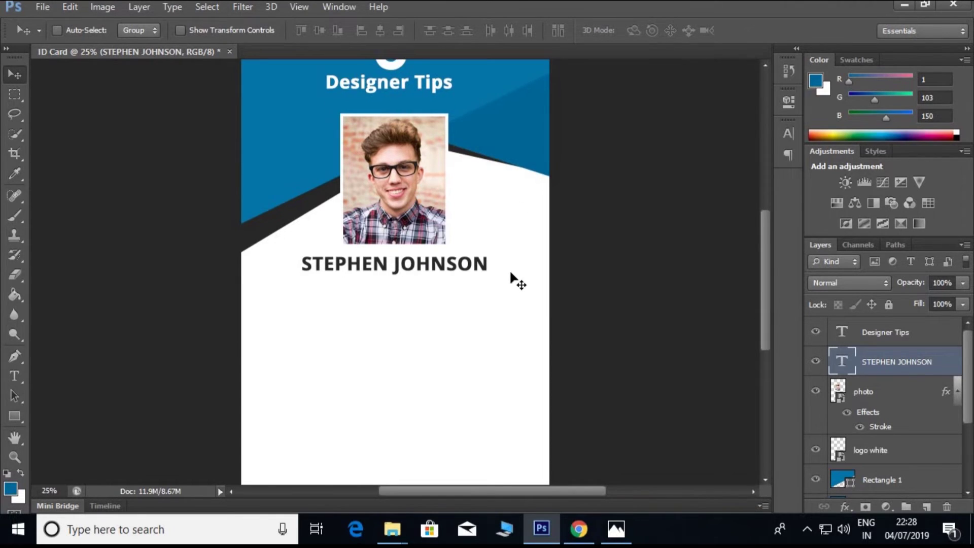
pyautogui.click(15, 378)
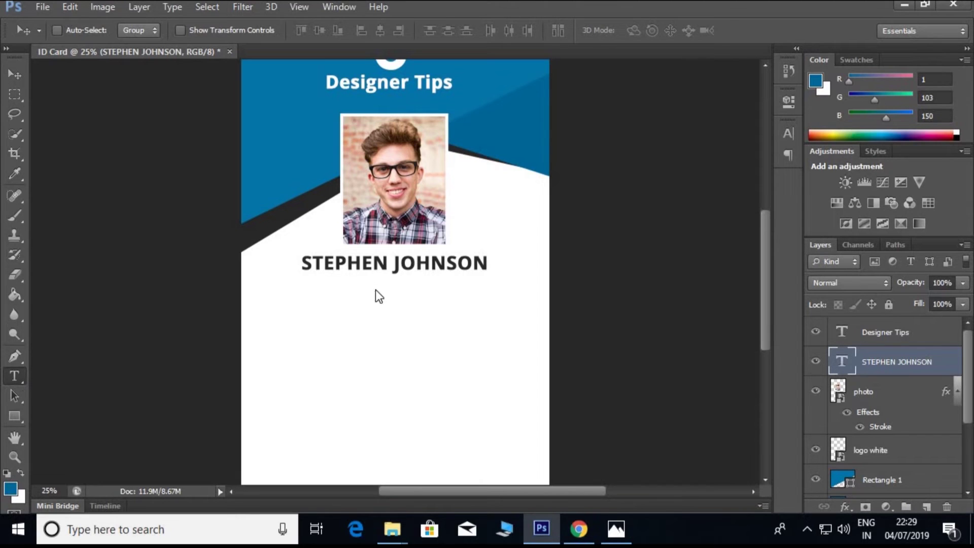
# Step: Type 'Managing Director' under the name in Regular weight at 8.2 pt
pyautogui.click(337, 288)
pyautogui.write('Managing Dir')
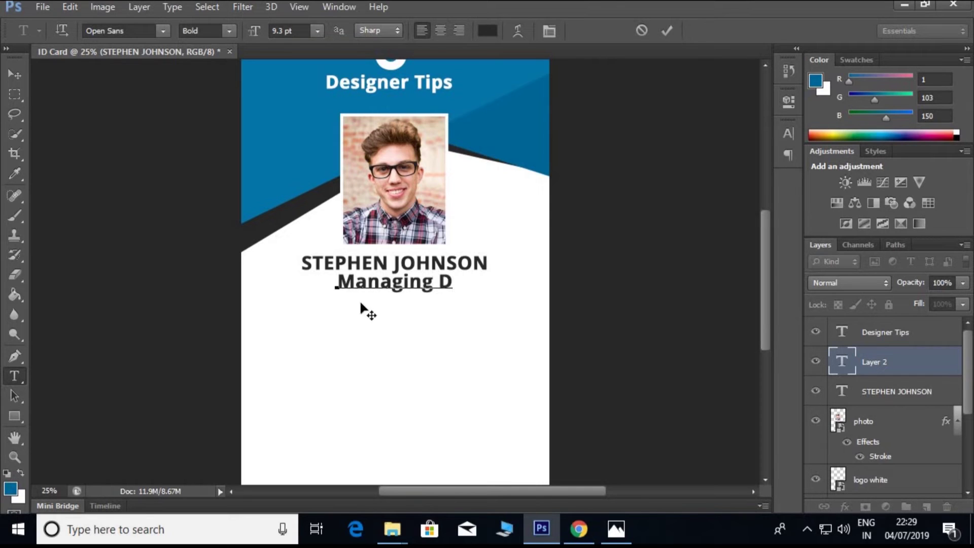
pyautogui.write('ector')
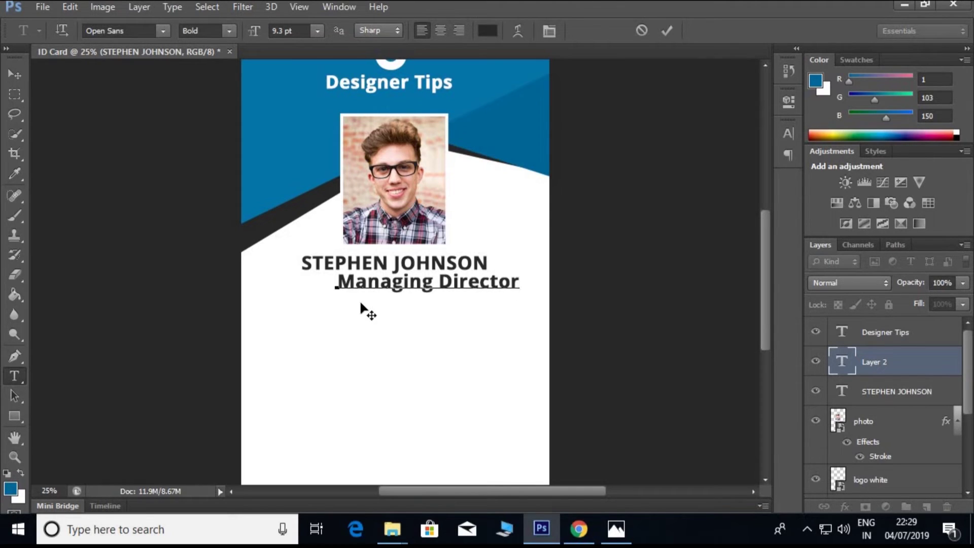
pyautogui.hotkey('ctrl', 'a')
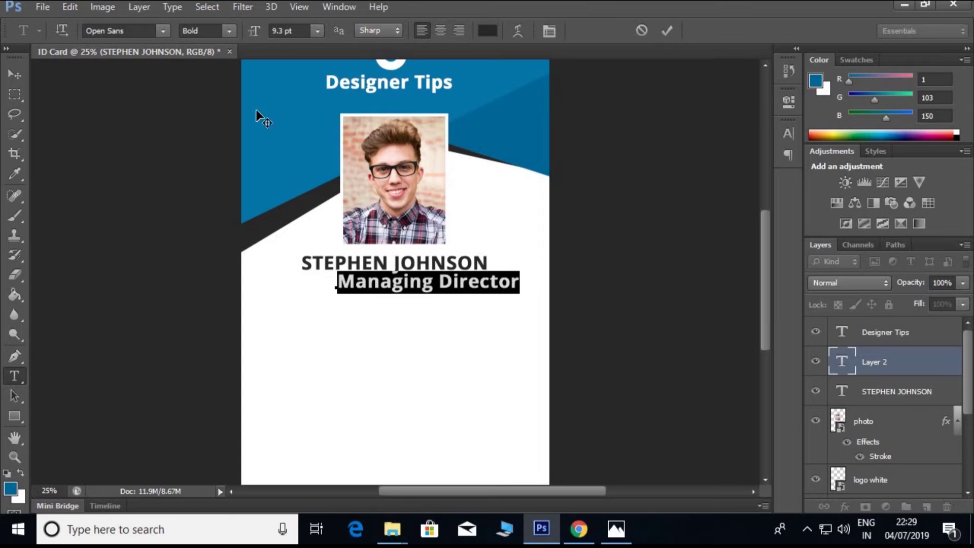
pyautogui.click(229, 32)
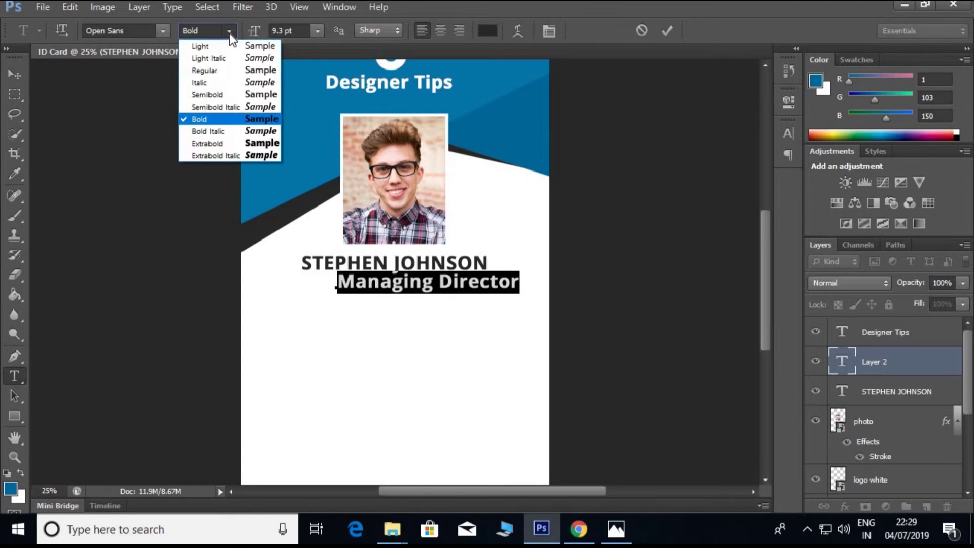
pyautogui.click(213, 70)
pyautogui.click(291, 31)
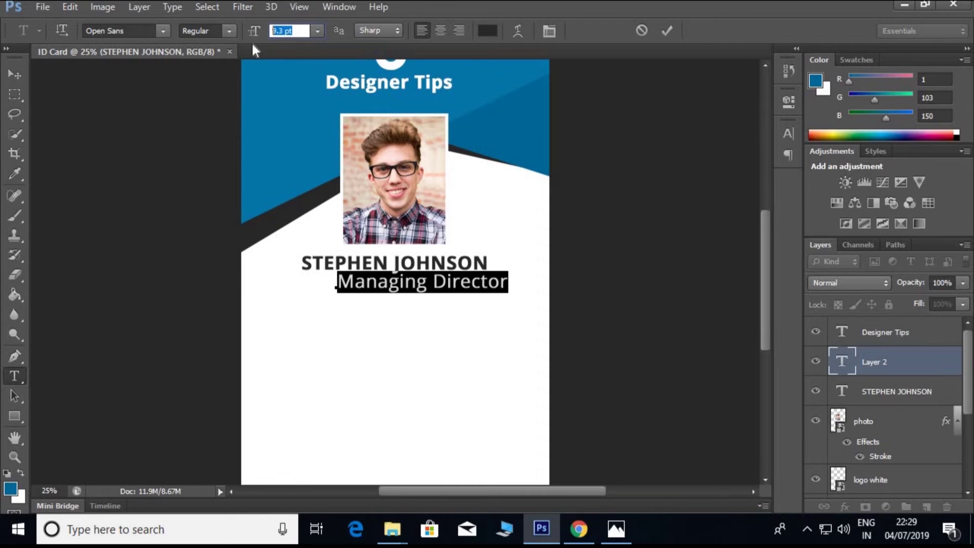
pyautogui.write('8.2')
pyautogui.press('Return')
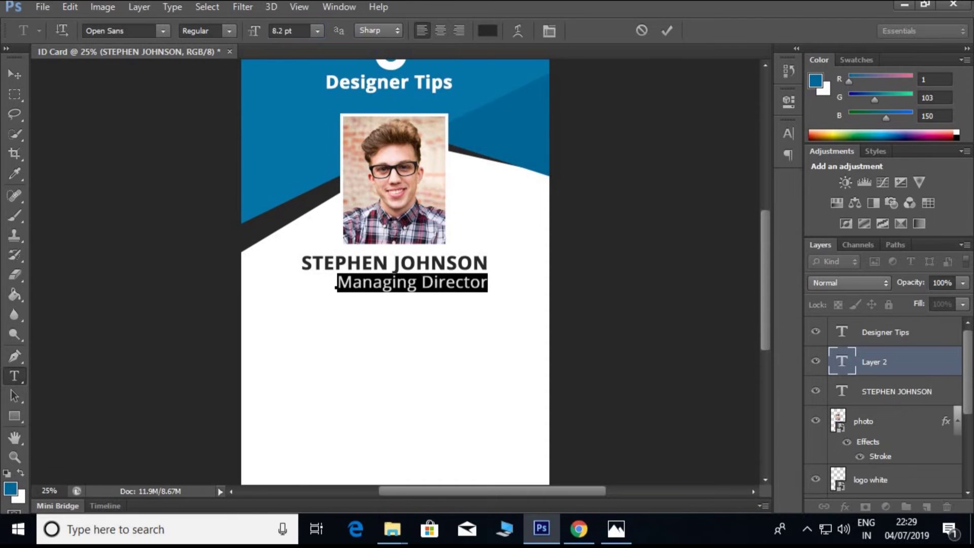
# Step: Colour the title a lighter grey and nudge it left and down to centre it
pyautogui.click(495, 35)
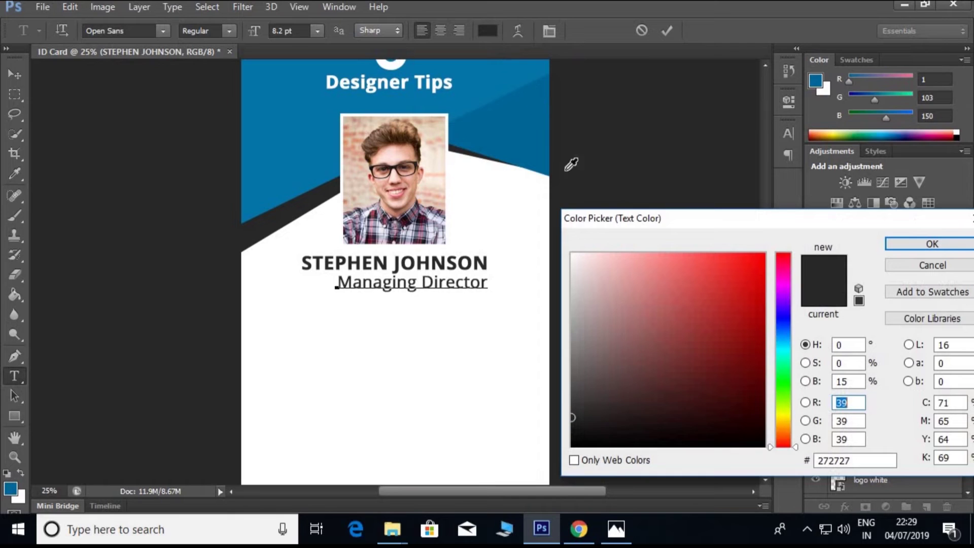
pyautogui.click(578, 387)
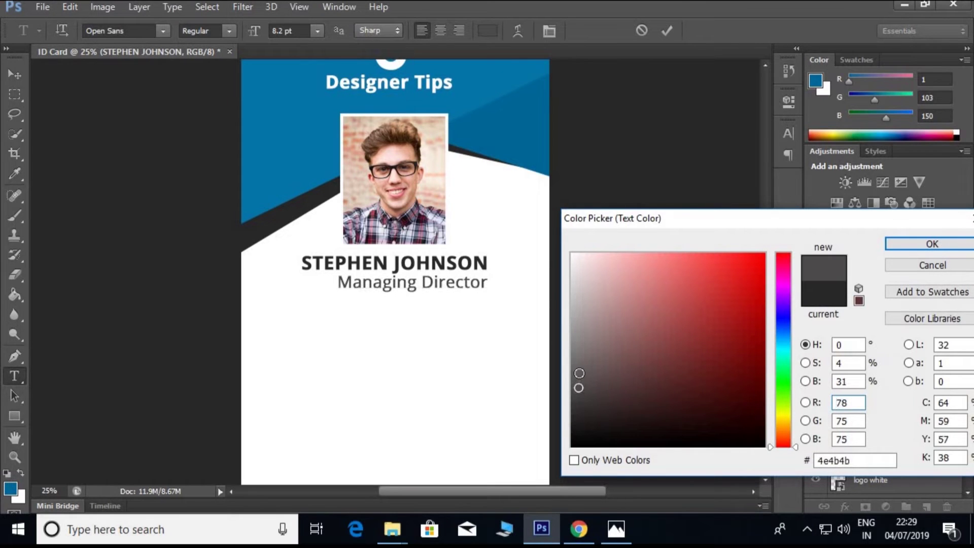
pyautogui.click(575, 377)
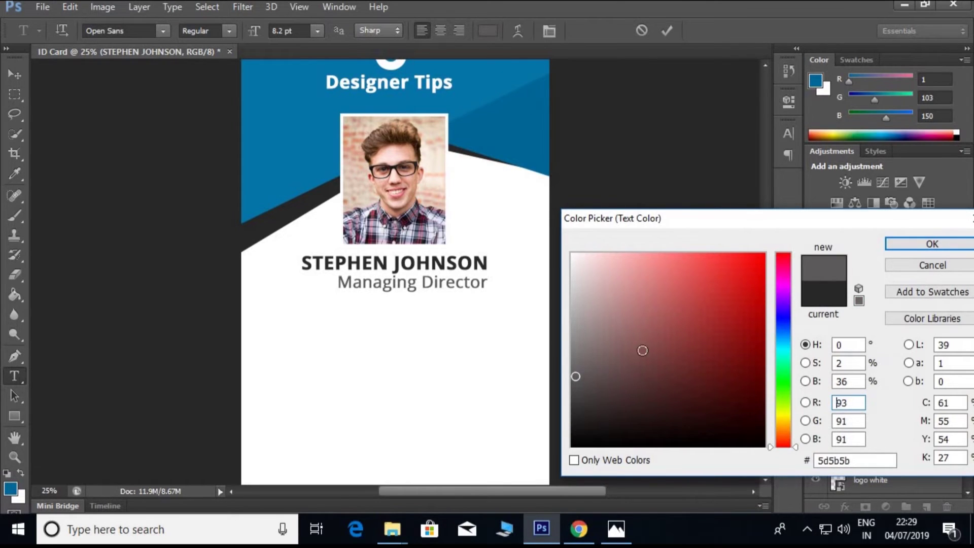
pyautogui.click(899, 245)
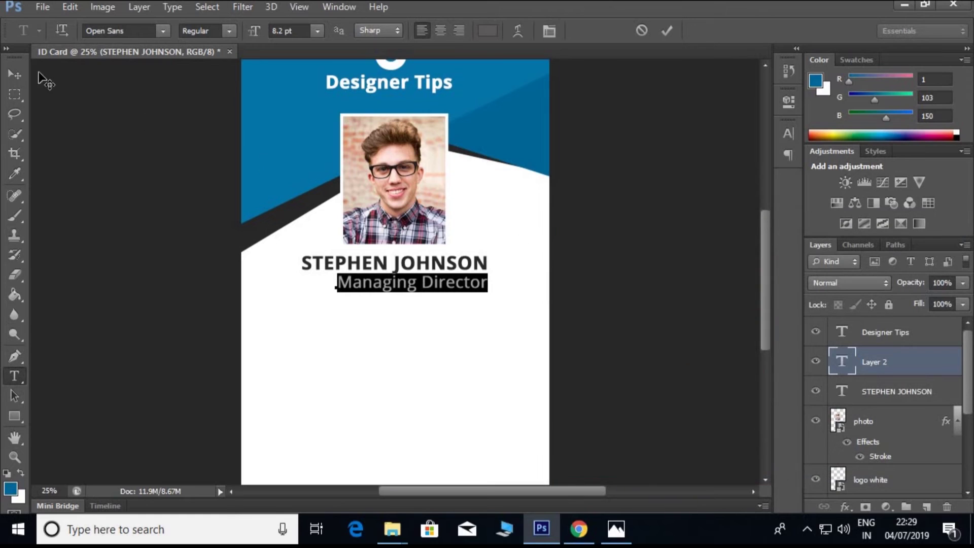
pyautogui.click(15, 73)
pyautogui.hotkey('shift', 'Left')
pyautogui.hotkey('shift', 'Left')
pyautogui.hotkey('shift', 'Left')
pyautogui.hotkey('shift', 'Left')
pyautogui.hotkey('shift', 'Left')
pyautogui.hotkey('shift', 'Left')
pyautogui.hotkey('shift', 'Left')
pyautogui.hotkey('shift', 'Left')
pyautogui.hotkey('shift', 'Left')
pyautogui.hotkey('shift', 'Left')
pyautogui.hotkey('shift', 'Left')
pyautogui.hotkey('shift', 'Left')
pyautogui.hotkey('shift', 'Down')
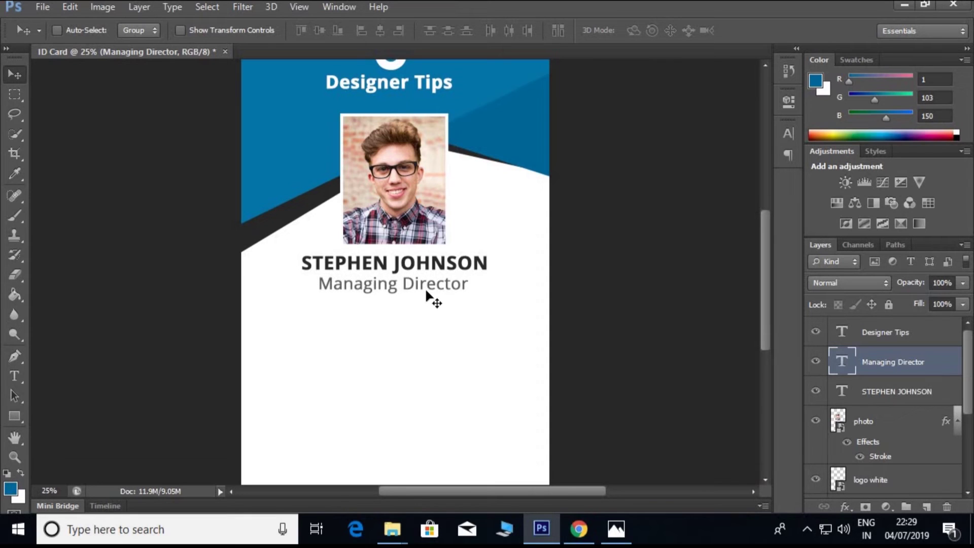
pyautogui.scroll(-2, 387, 303)
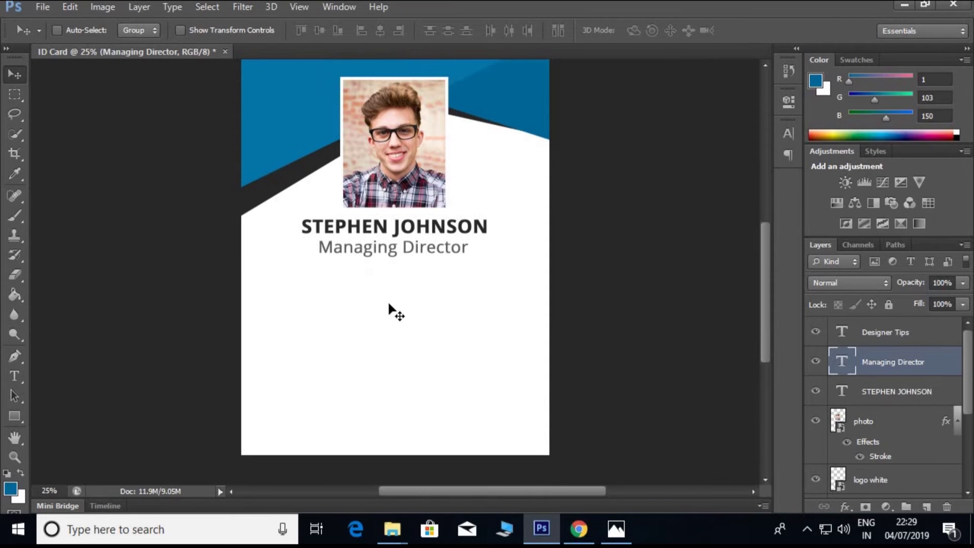
# Step: Add the ID line below the title in Bold at 8.6 pt
pyautogui.click(14, 376)
pyautogui.click(333, 288)
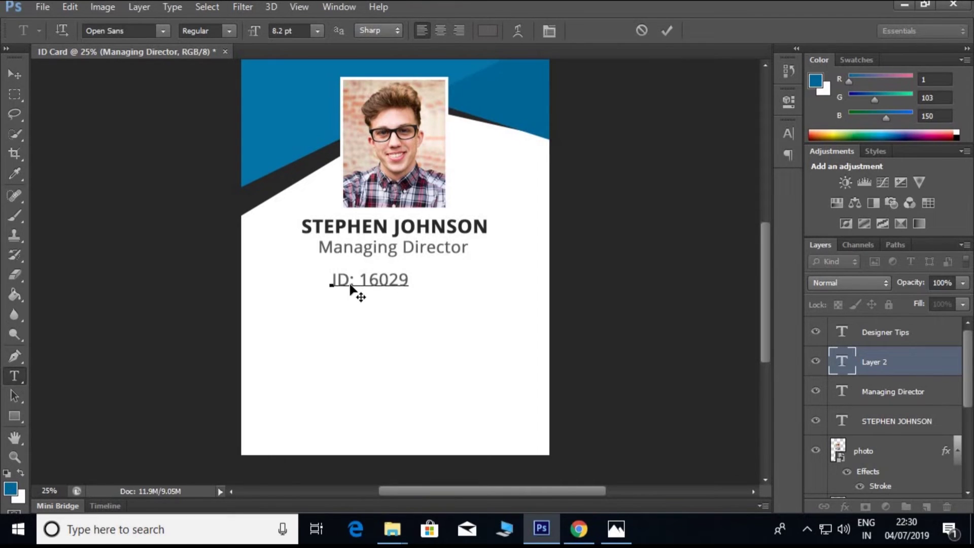
pyautogui.hotkey('ctrl', 'a')
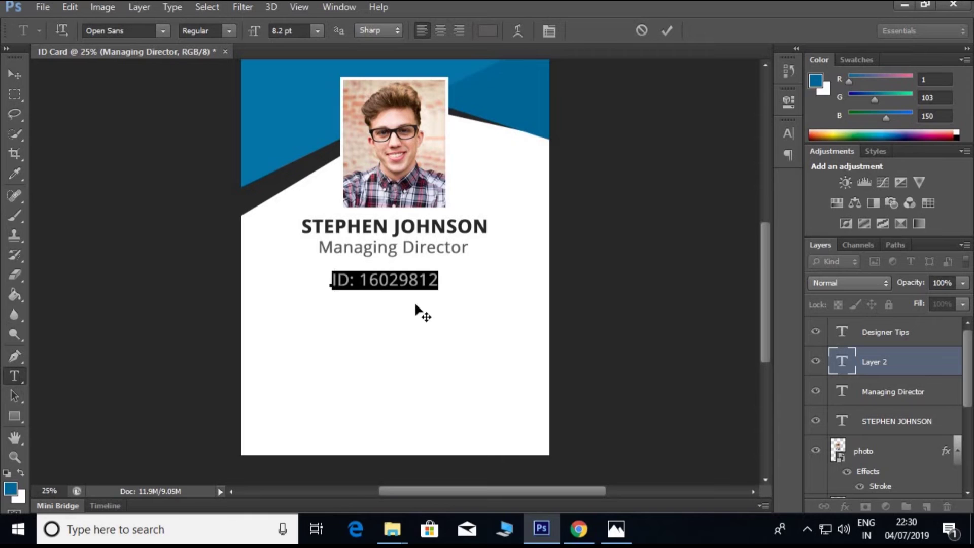
pyautogui.click(230, 30)
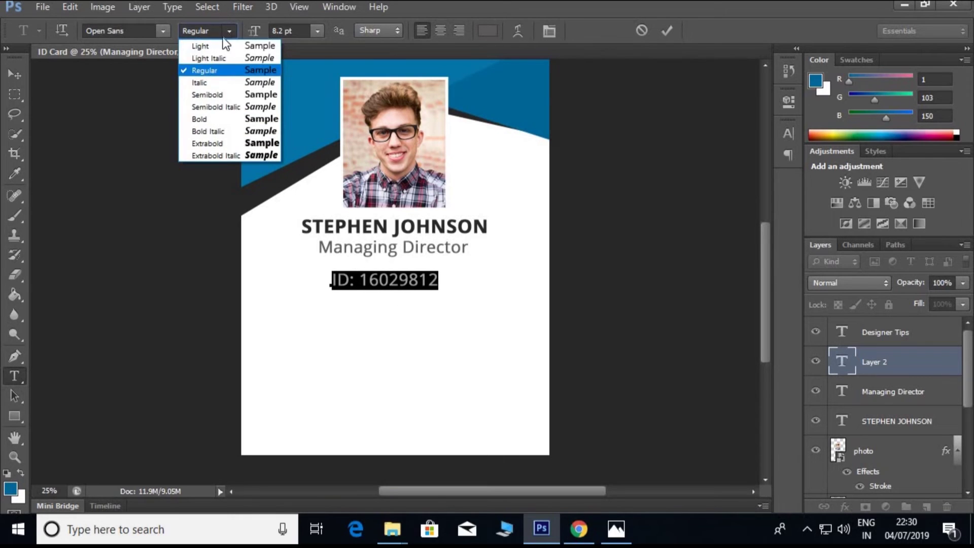
pyautogui.click(214, 116)
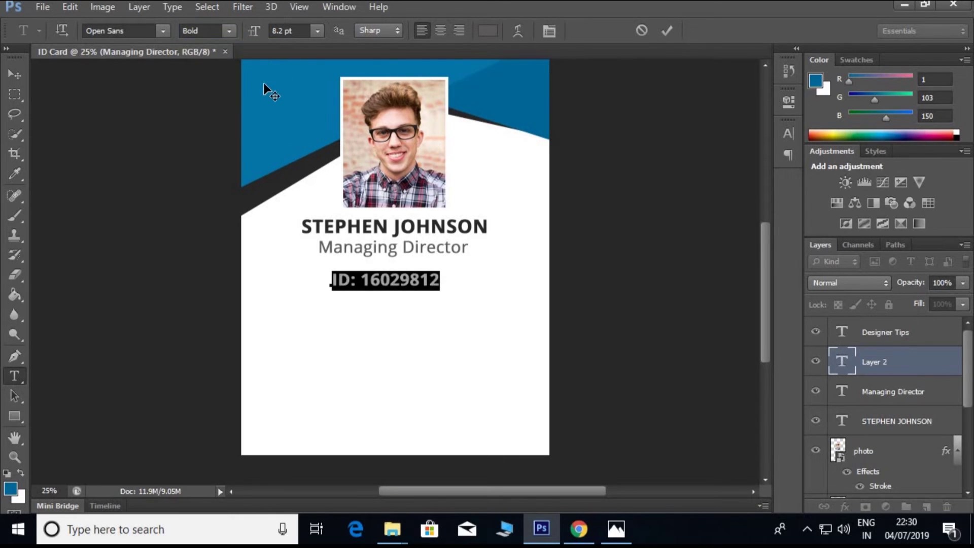
pyautogui.click(273, 30)
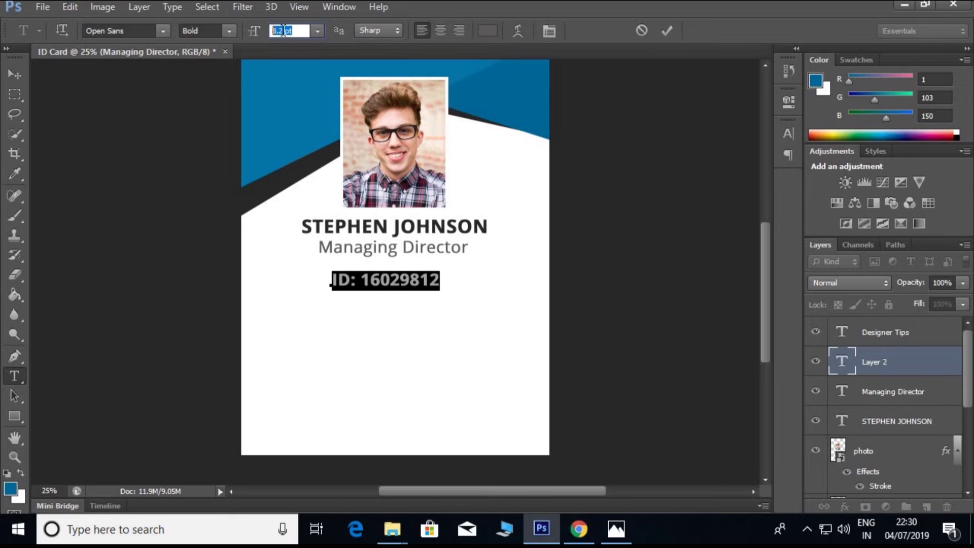
pyautogui.write('8.6')
pyautogui.press('Return')
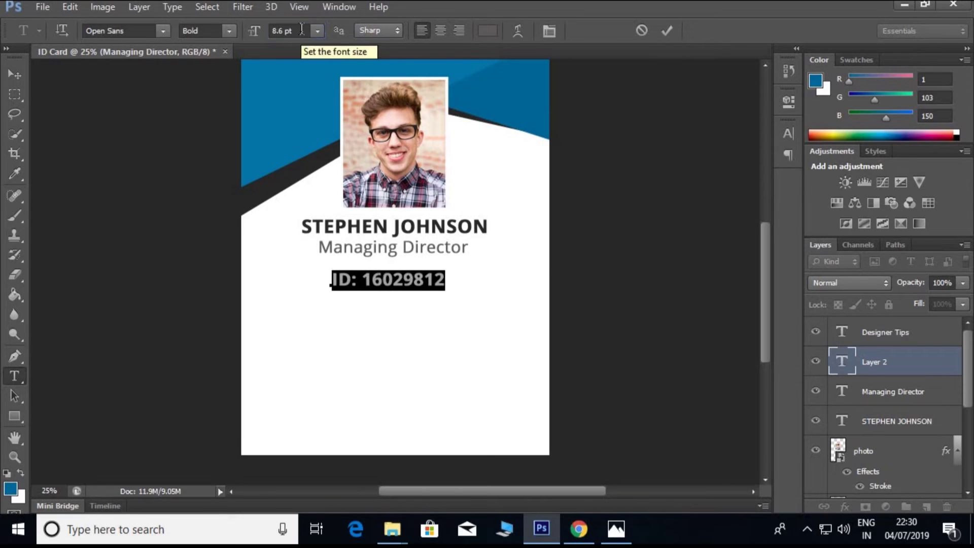
# Step: Colour the ID text dark grey #353535 and nudge it slightly down
pyautogui.click(493, 34)
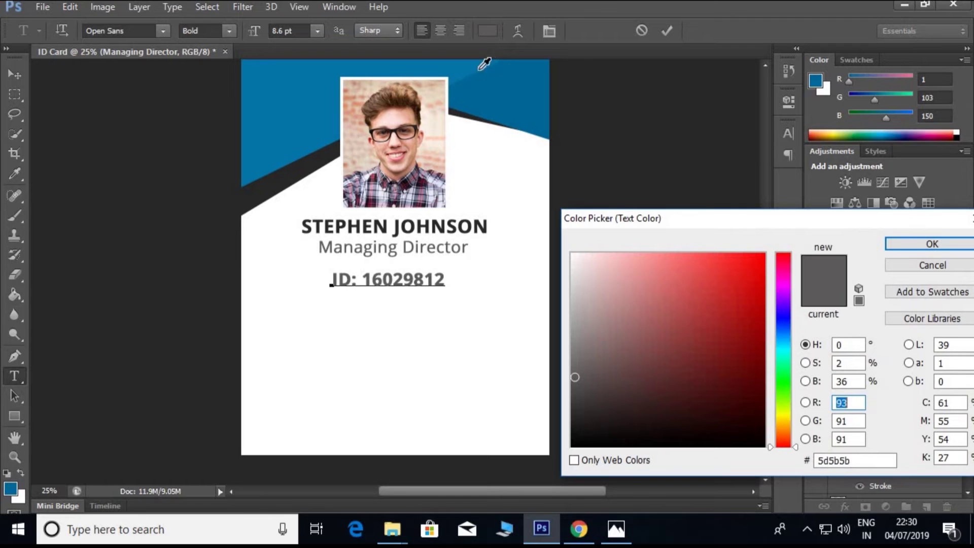
pyautogui.click(302, 170)
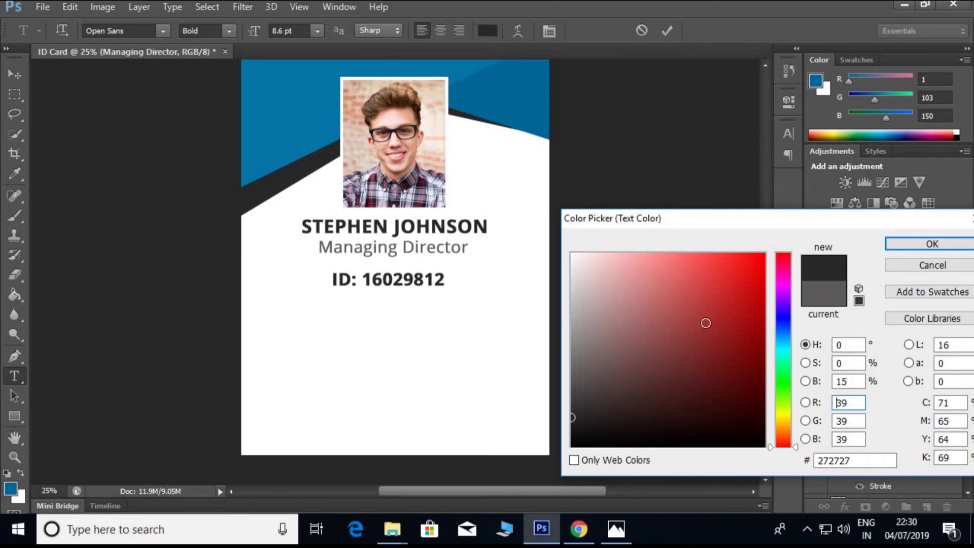
pyautogui.click(573, 406)
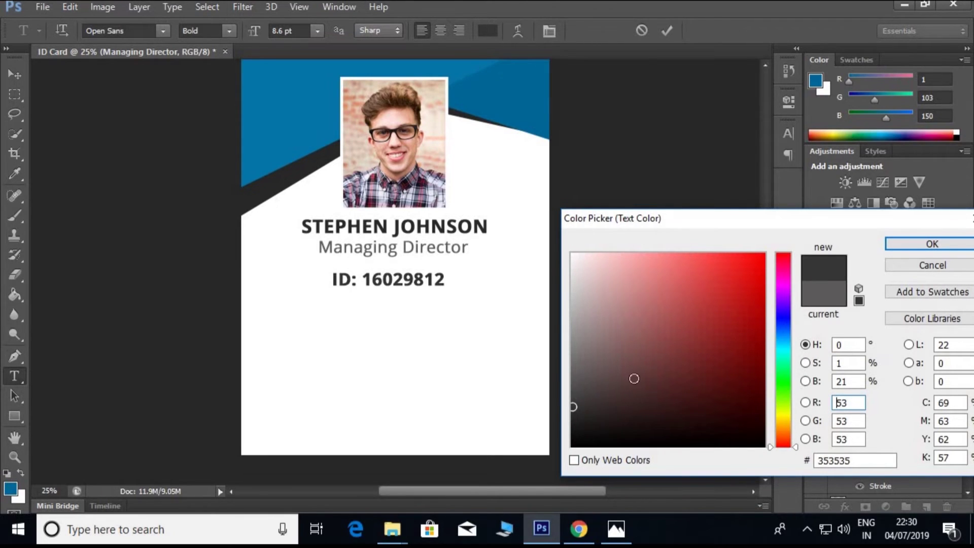
pyautogui.click(921, 246)
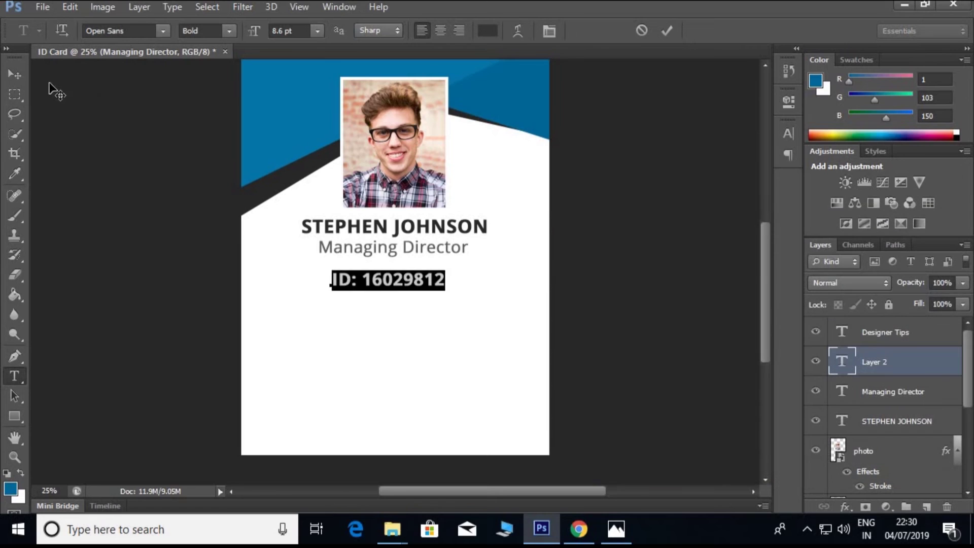
pyautogui.click(19, 72)
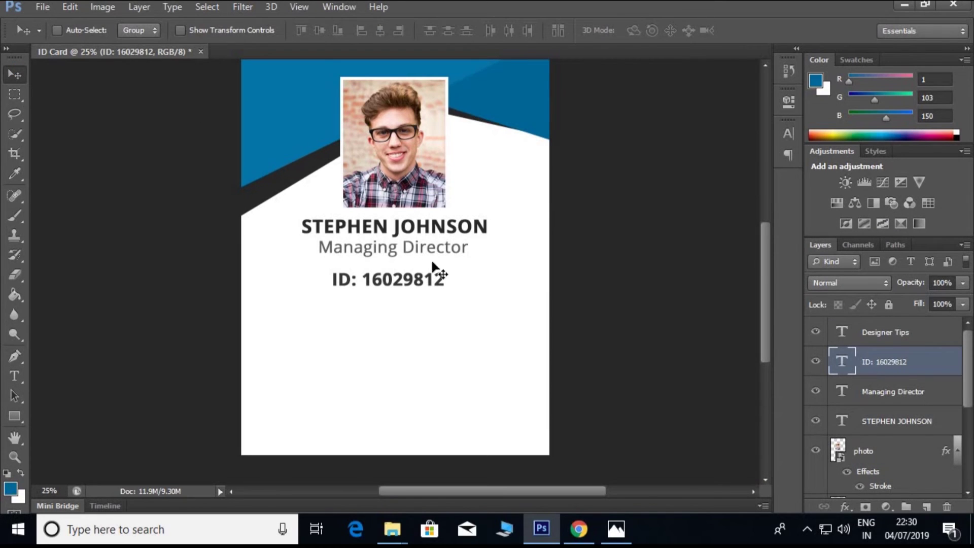
pyautogui.press('Down')
pyautogui.press('Down')
pyautogui.press('Down')
pyautogui.press('Down')
pyautogui.press('Down')
pyautogui.press('Down')
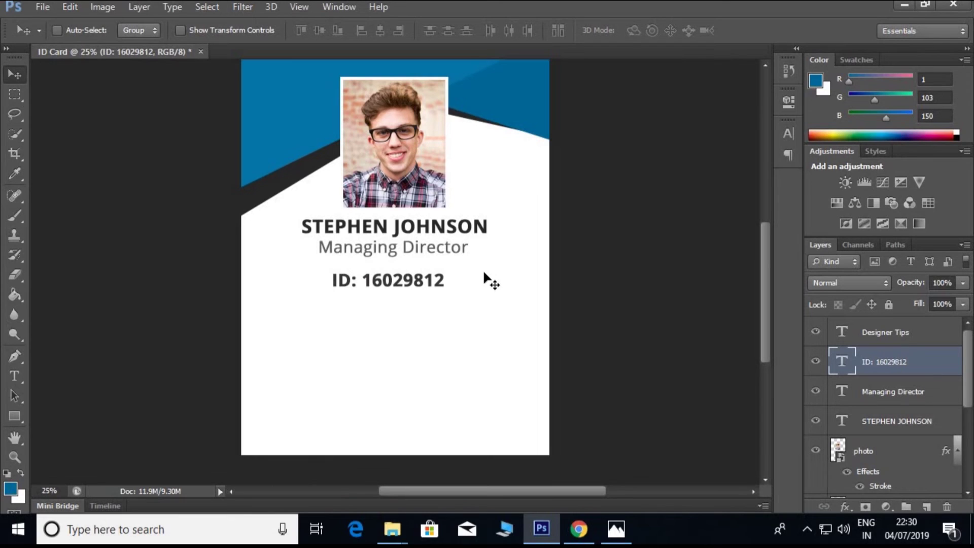
pyautogui.click(16, 377)
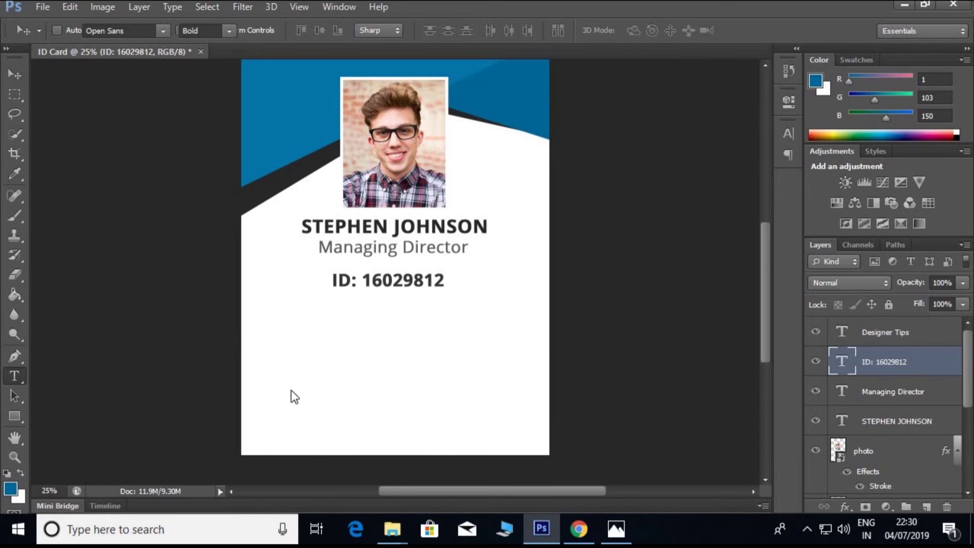
# Step: Below the ID, type the DOB and Phone lines with the person's details, then begin the Email line
pyautogui.click(294, 321)
pyautogui.press('Return')
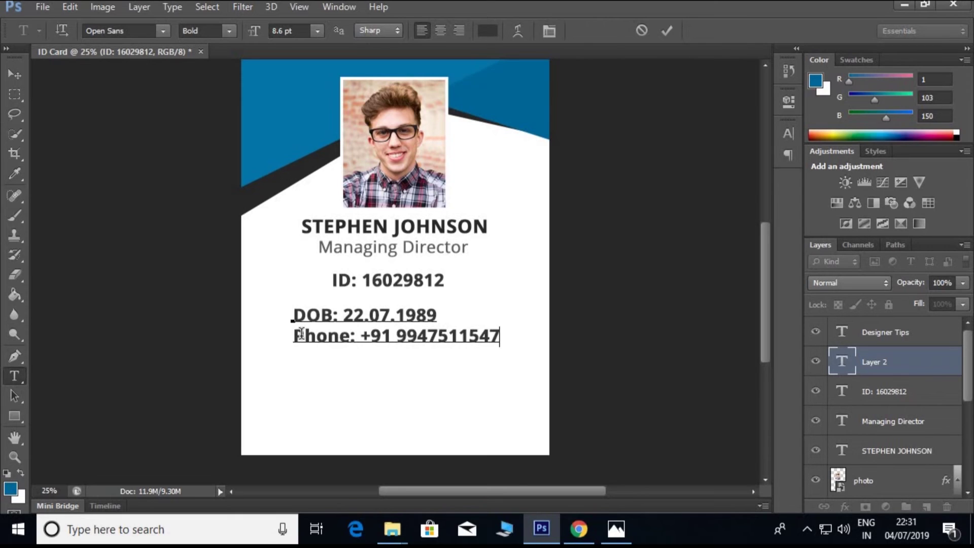
pyautogui.press('Return')
pyautogui.write('Email:')
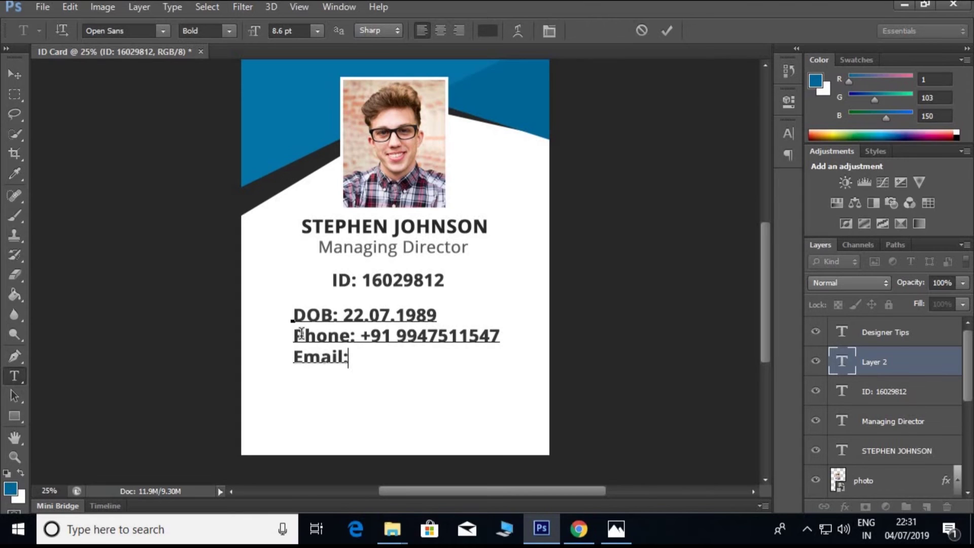
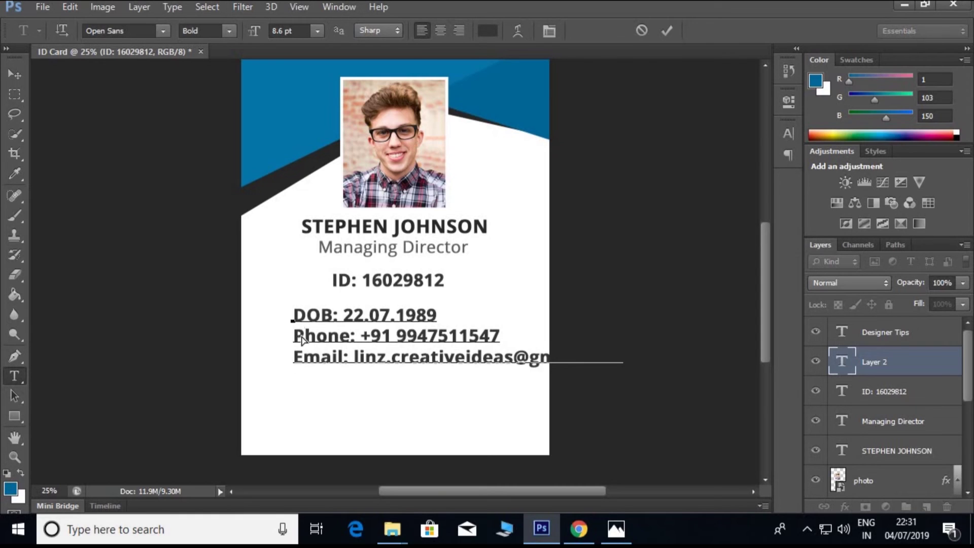
# Step: Set all the contact text to 6 pt Regular
pyautogui.hotkey('ctrl', 'a')
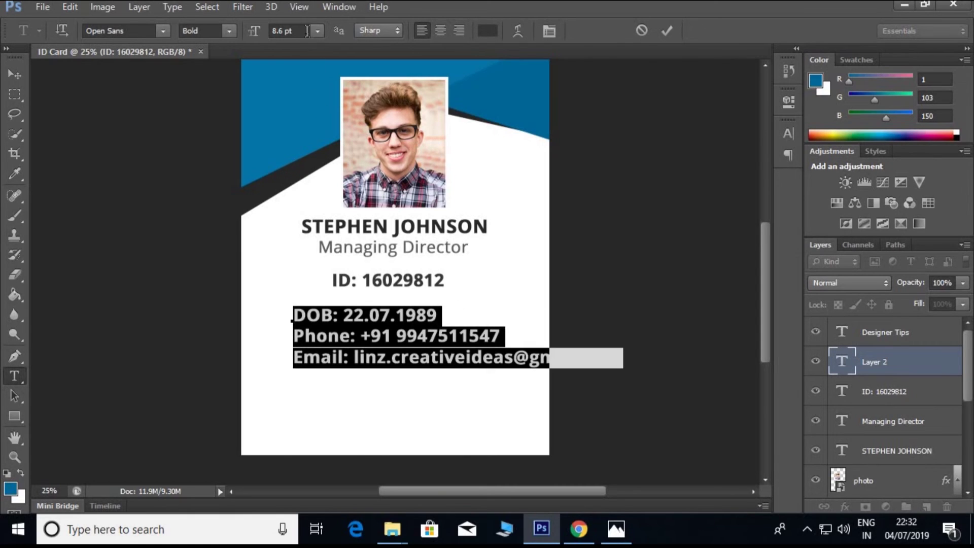
pyautogui.click(289, 35)
pyautogui.moveTo(304, 29); pyautogui.dragTo(272, 31)
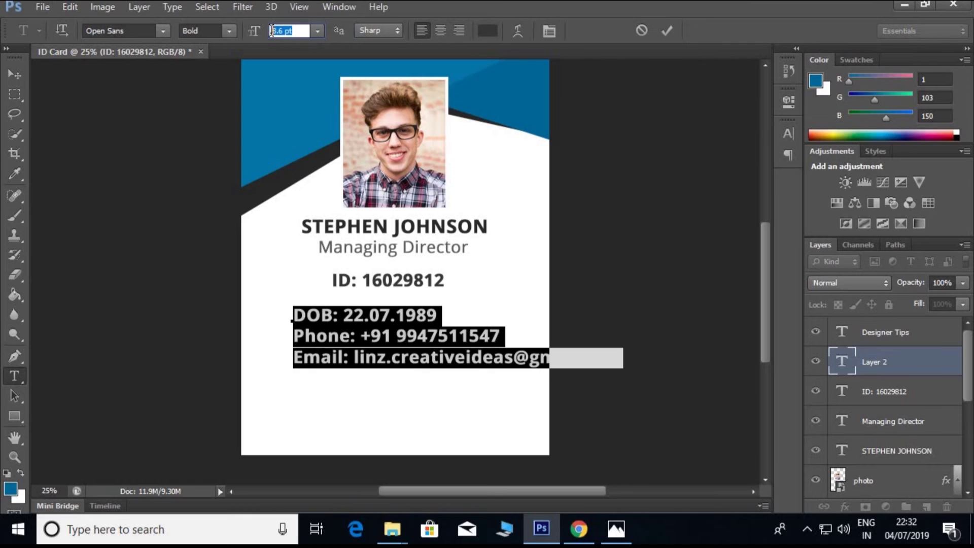
pyautogui.write('6')
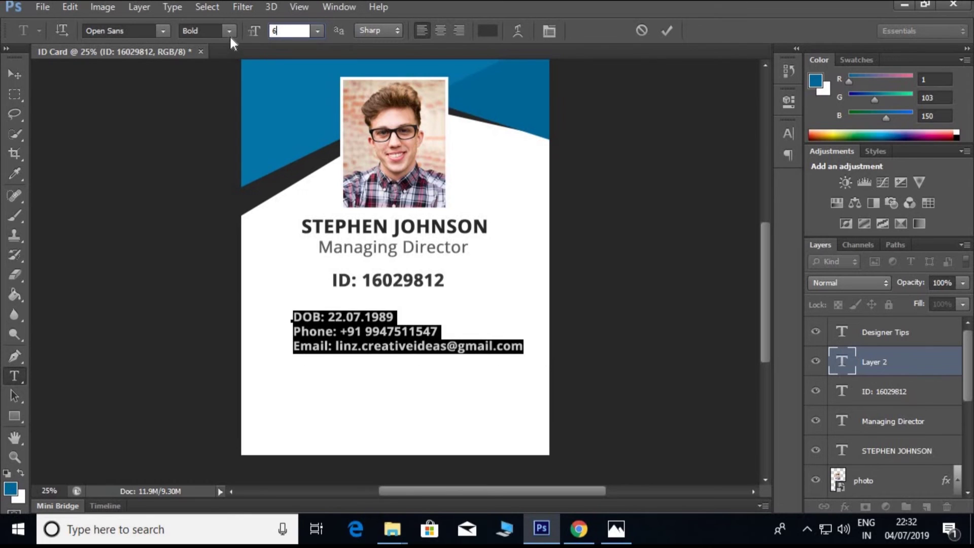
pyautogui.click(229, 32)
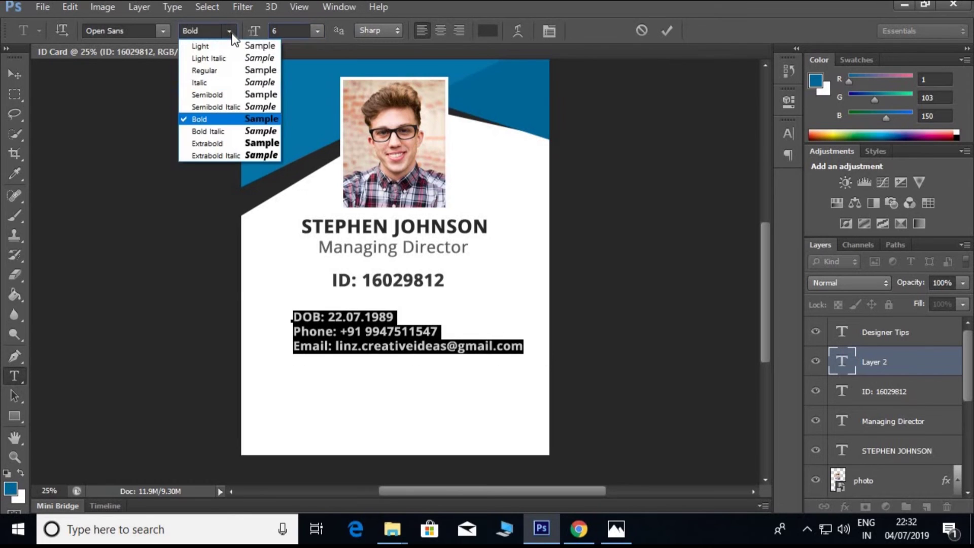
pyautogui.click(213, 71)
# Step: Add spaces so the DOB, Phone and Email colons align, then shift the block left and down
pyautogui.click(322, 331)
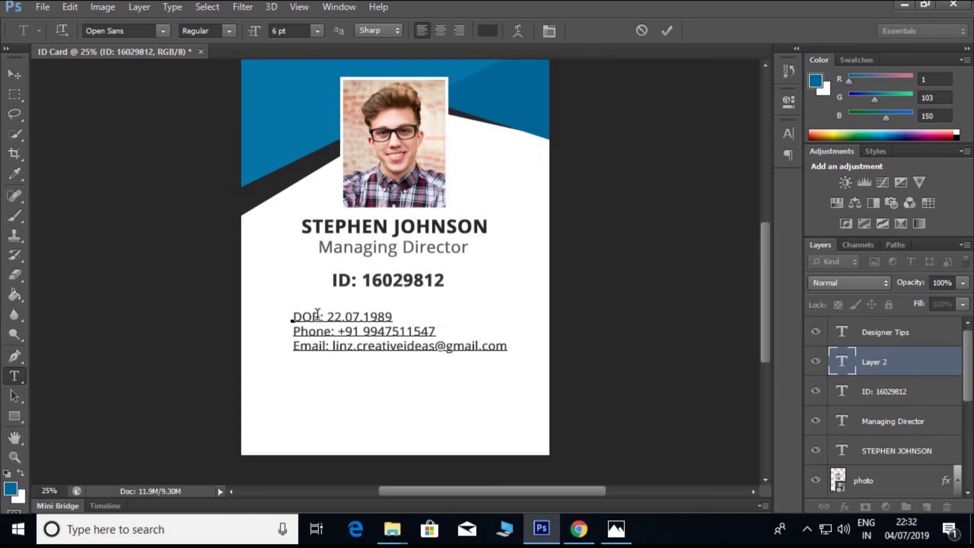
pyautogui.click(323, 317)
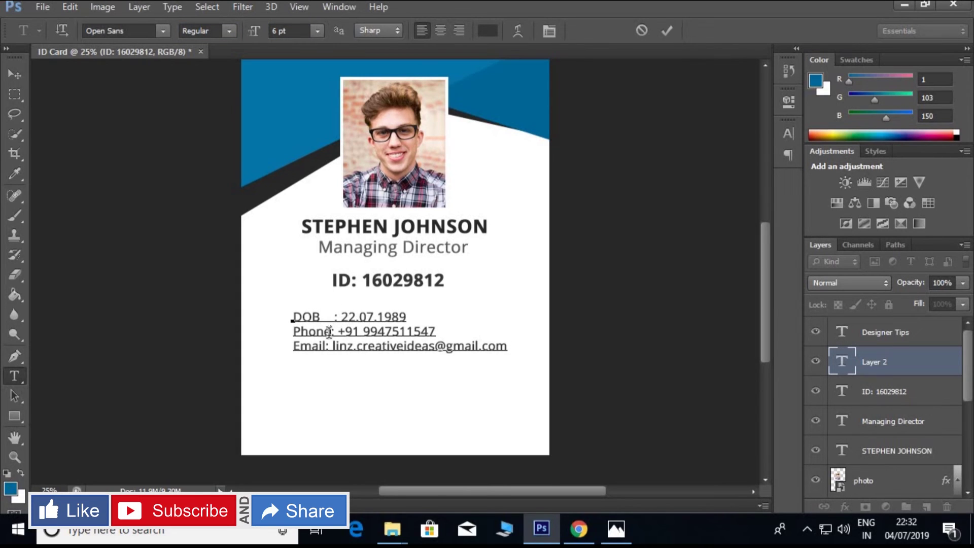
pyautogui.click(329, 333)
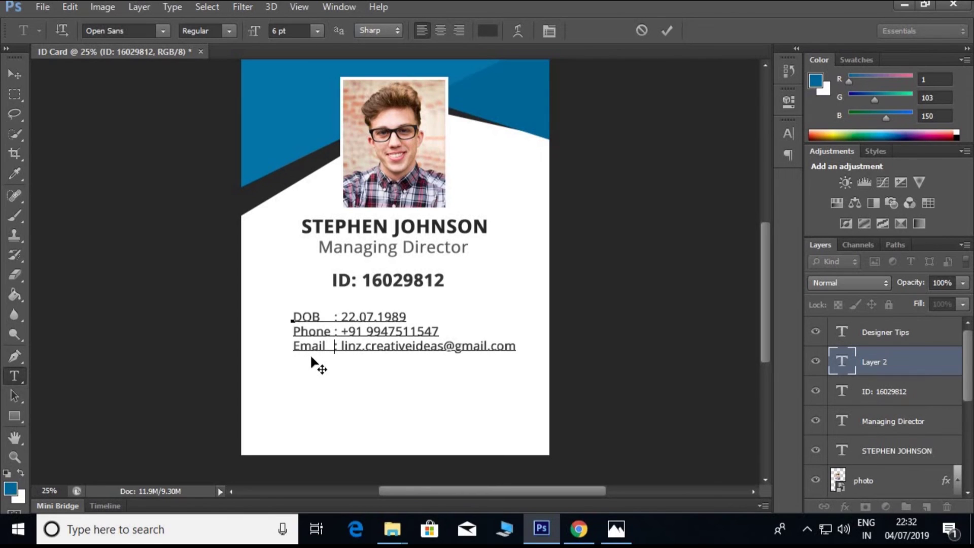
pyautogui.click(20, 73)
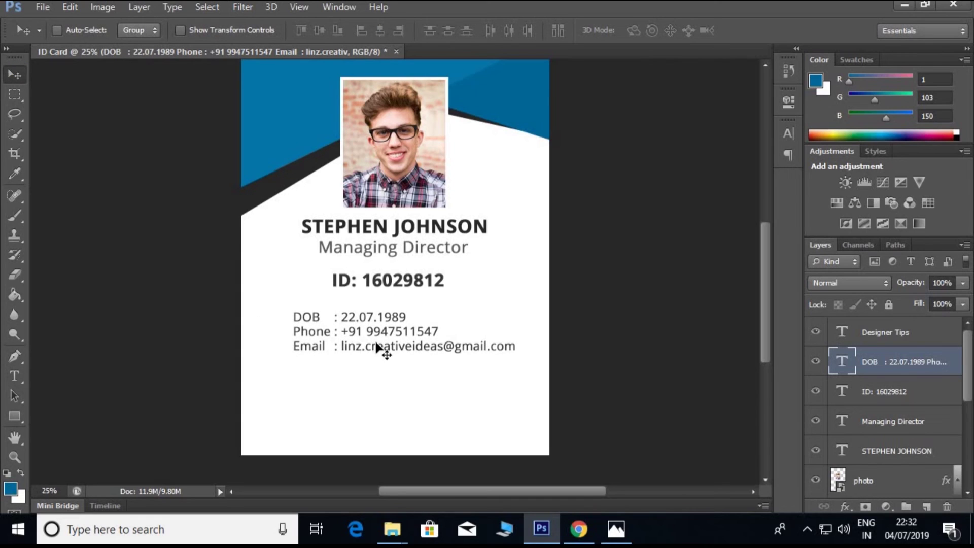
pyautogui.moveTo(376, 345); pyautogui.dragTo(364, 350)
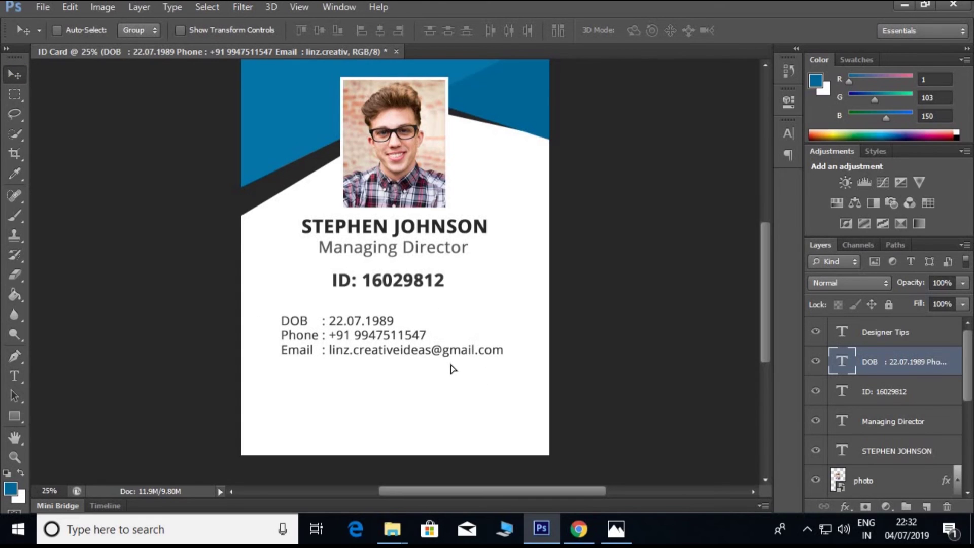
pyautogui.moveTo(453, 368); pyautogui.dragTo(454, 380)
pyautogui.scroll(2, 421, 375)
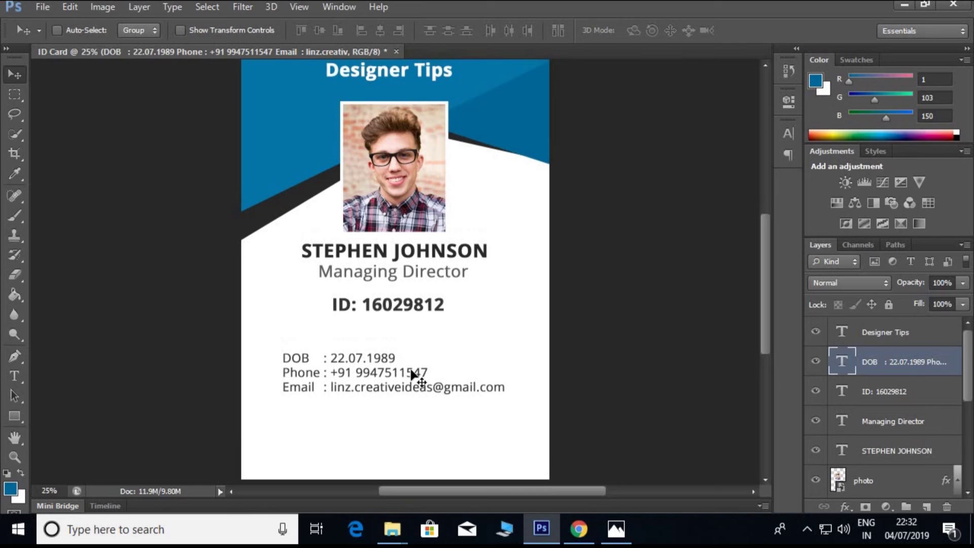
pyautogui.scroll(-2, 456, 431)
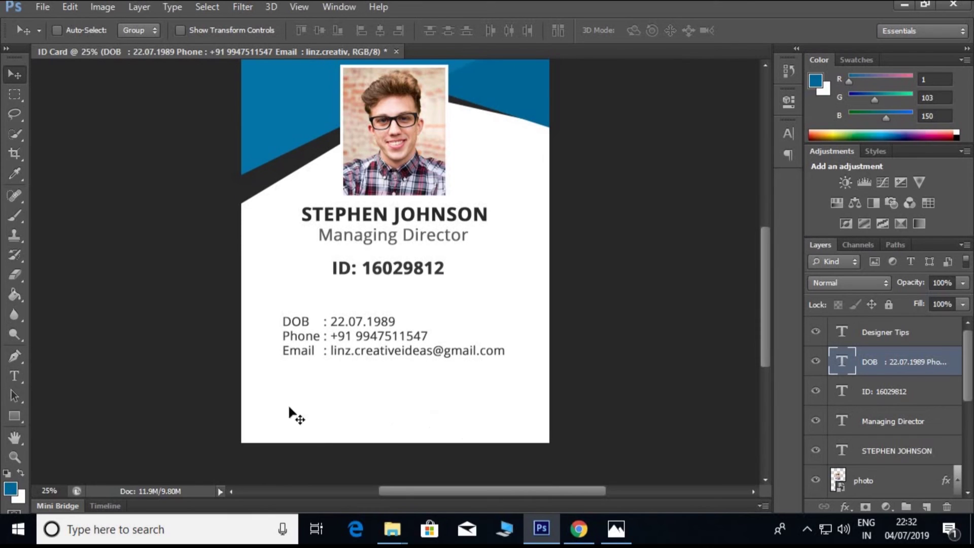
# Step: Draw a #272727 charcoal rectangle spanning the card's bottom edge
pyautogui.click(20, 416)
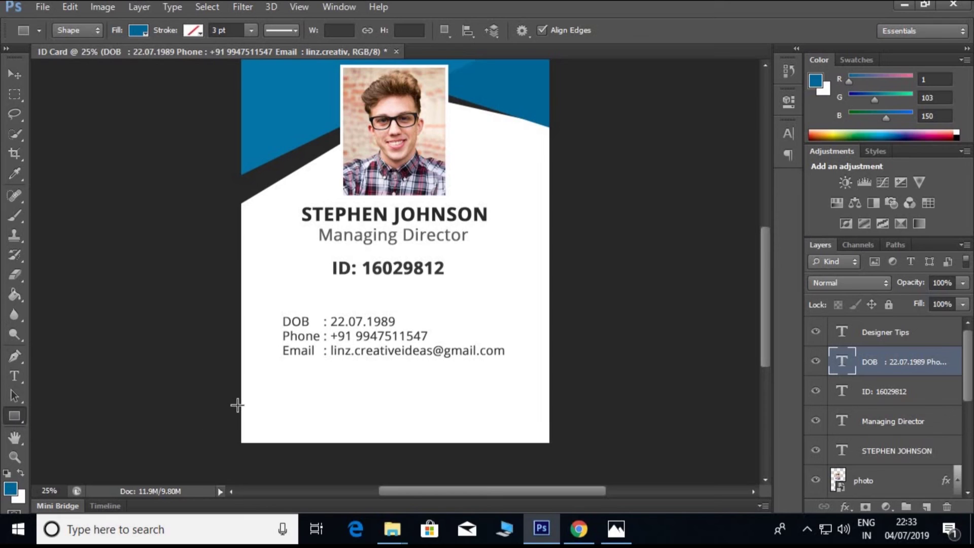
pyautogui.moveTo(237, 404); pyautogui.dragTo(553, 447)
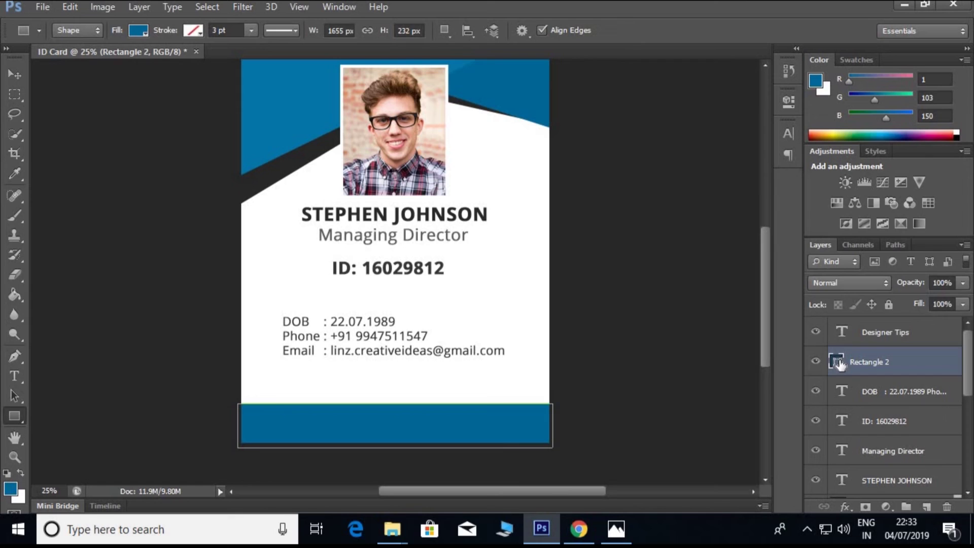
pyautogui.doubleClick(838, 363)
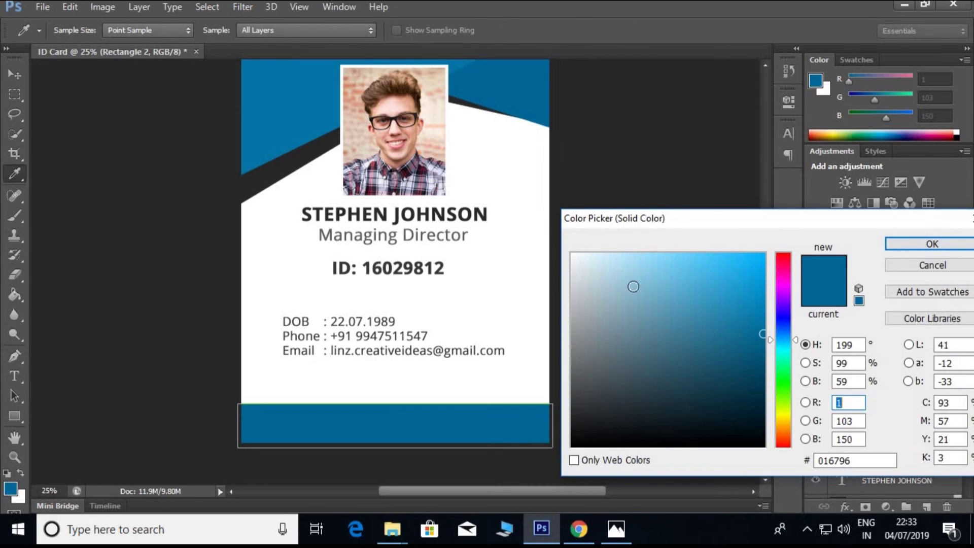
pyautogui.click(292, 152)
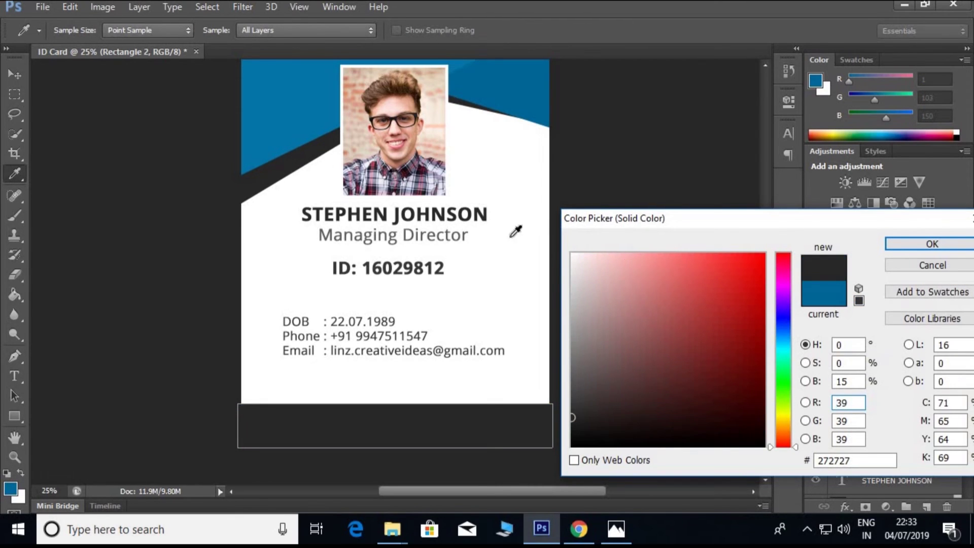
pyautogui.click(900, 242)
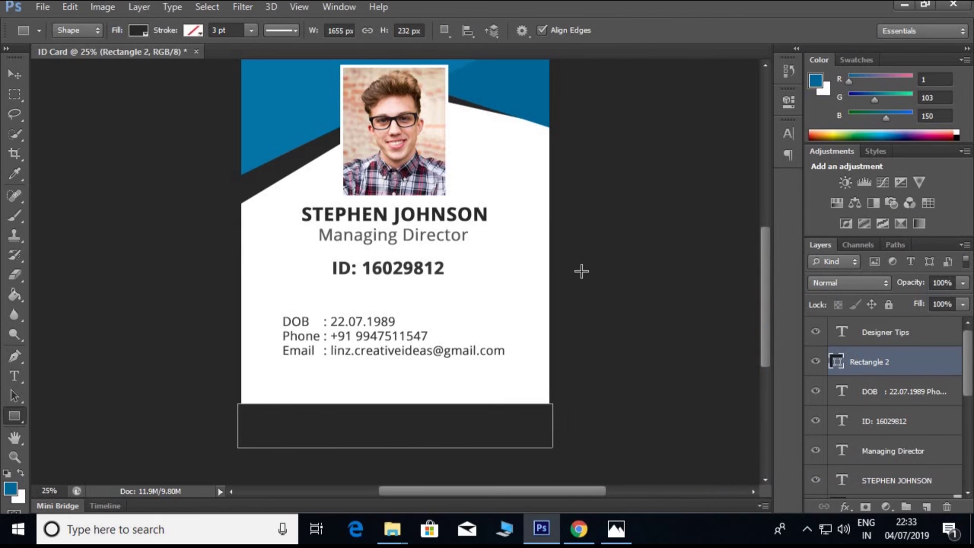
pyautogui.click(18, 80)
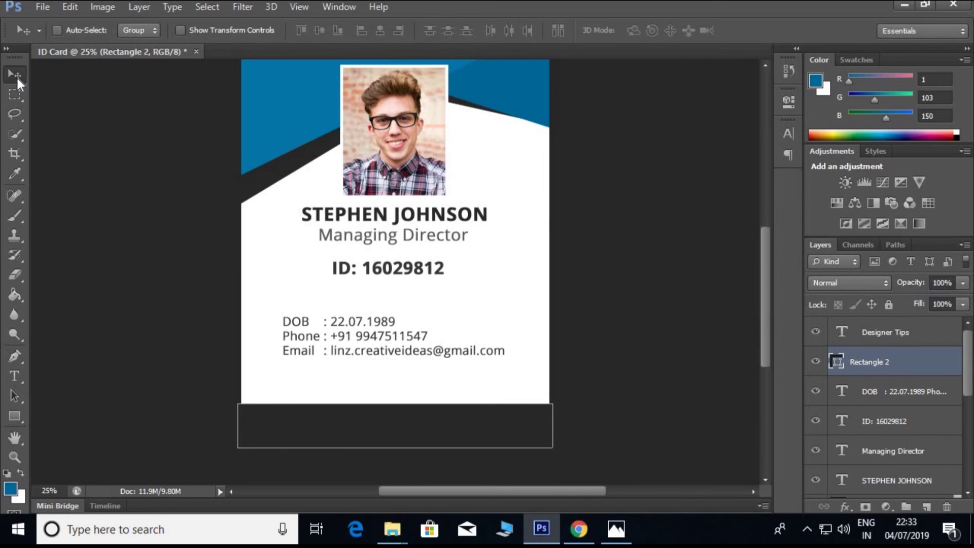
pyautogui.click(14, 376)
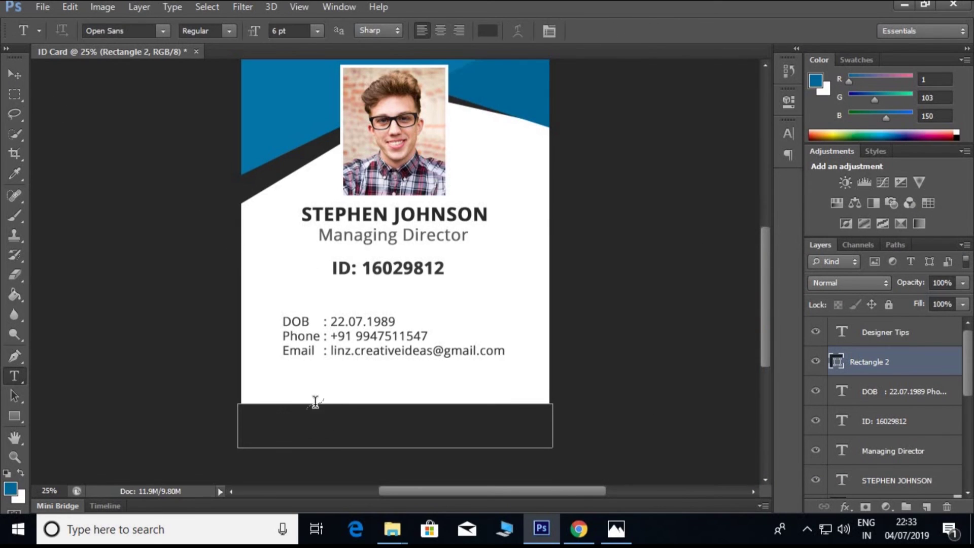
pyautogui.click(317, 385)
pyautogui.write('www.xxxxxtips.com')
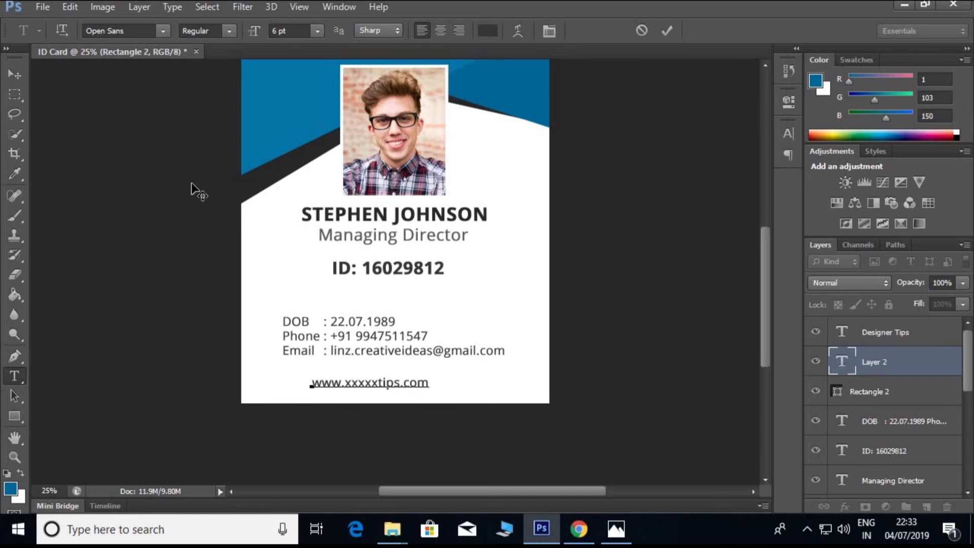
pyautogui.click(16, 74)
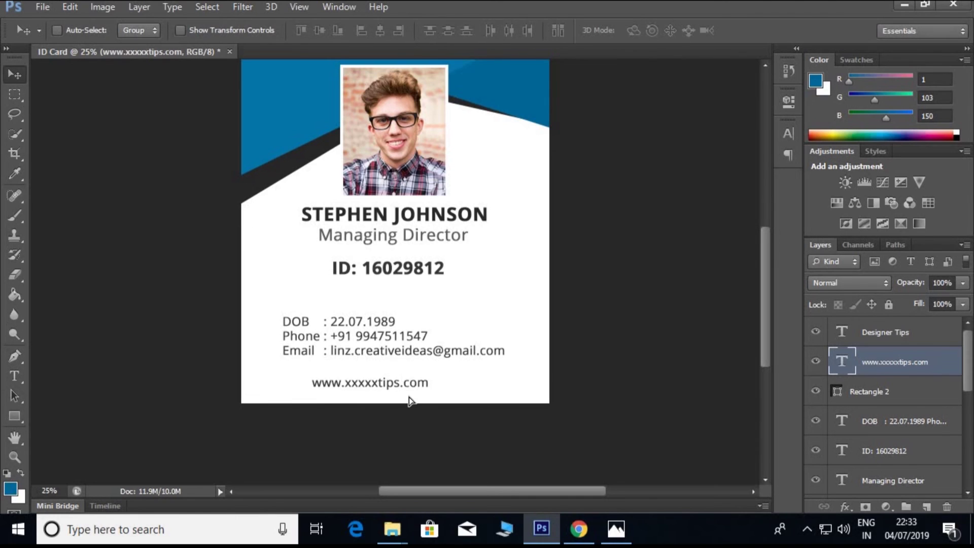
pyautogui.moveTo(409, 397); pyautogui.dragTo(412, 410)
# Step: Recolour the website text white (#ffffff)
pyautogui.press('t')
pyautogui.doubleClick(387, 419)
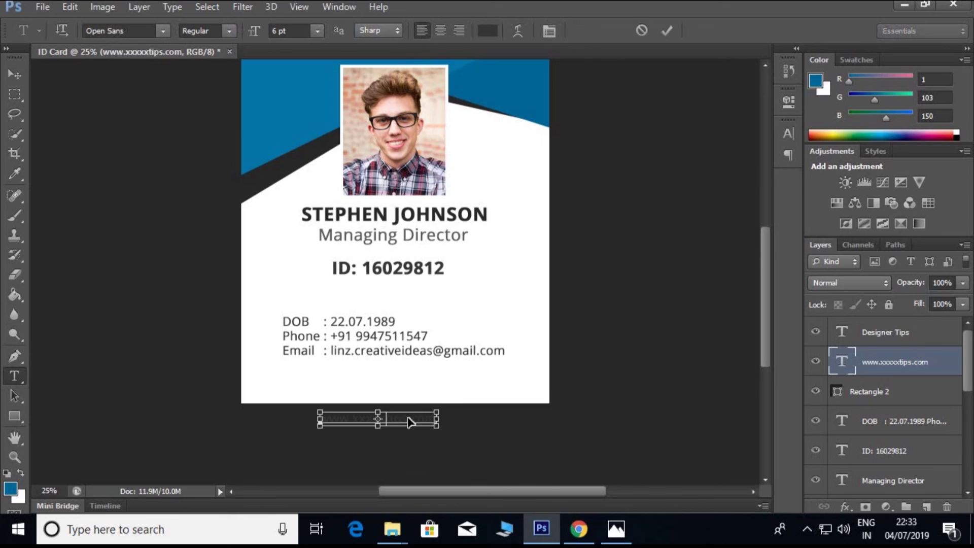
pyautogui.click(488, 33)
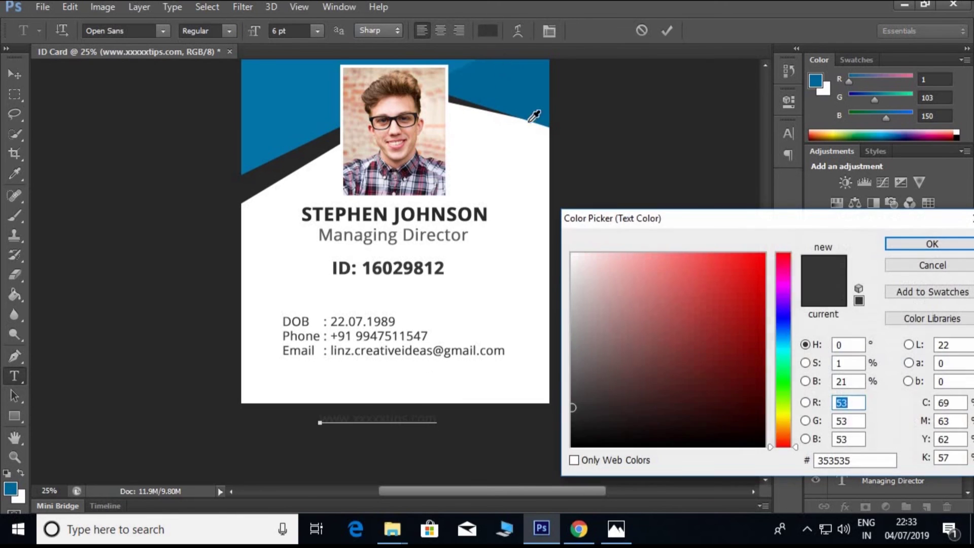
pyautogui.moveTo(573, 264); pyautogui.dragTo(551, 238)
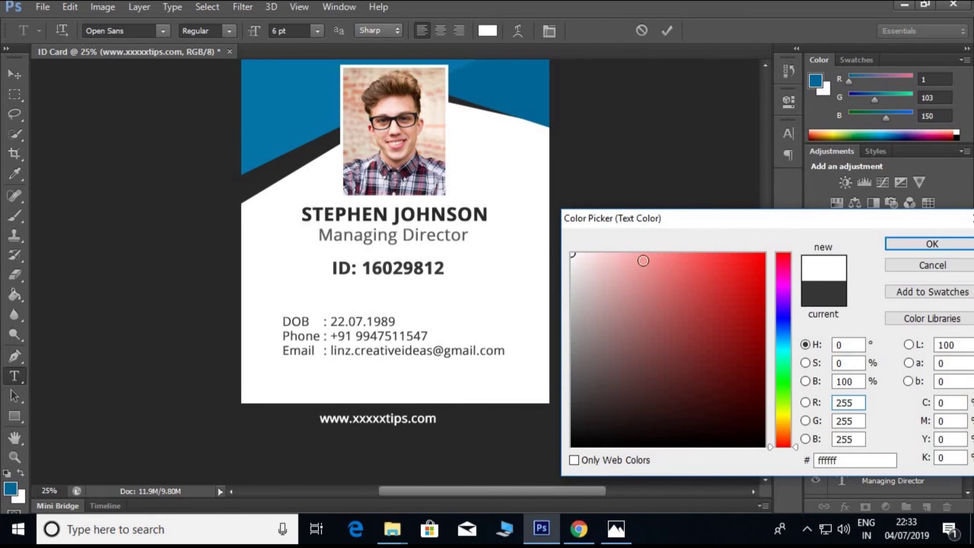
pyautogui.click(897, 244)
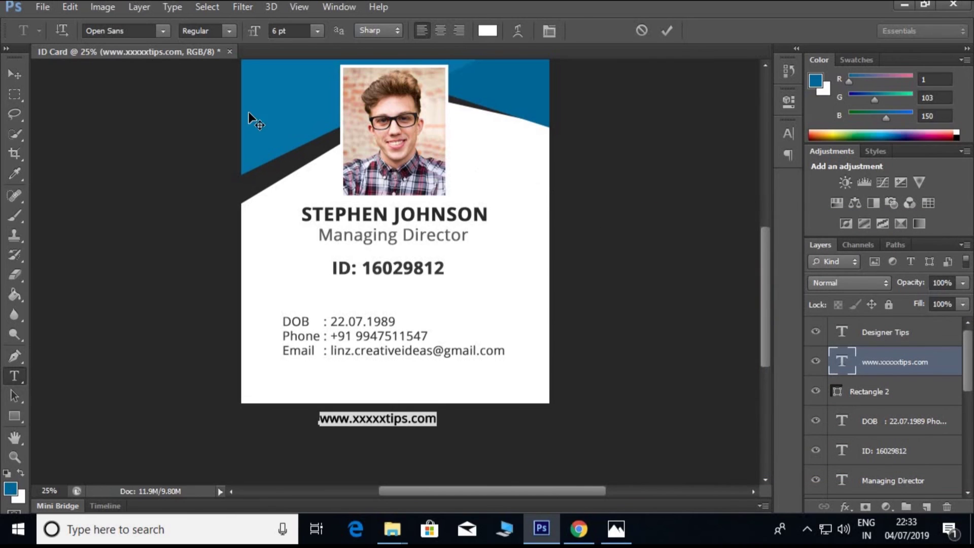
pyautogui.click(16, 73)
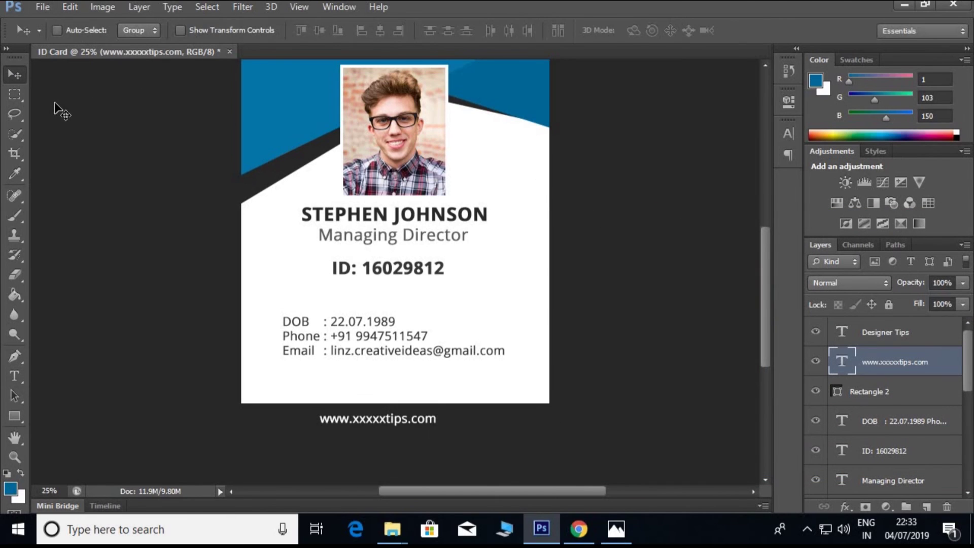
pyautogui.scroll(1, 509, 380)
pyautogui.scroll(-1, 509, 381)
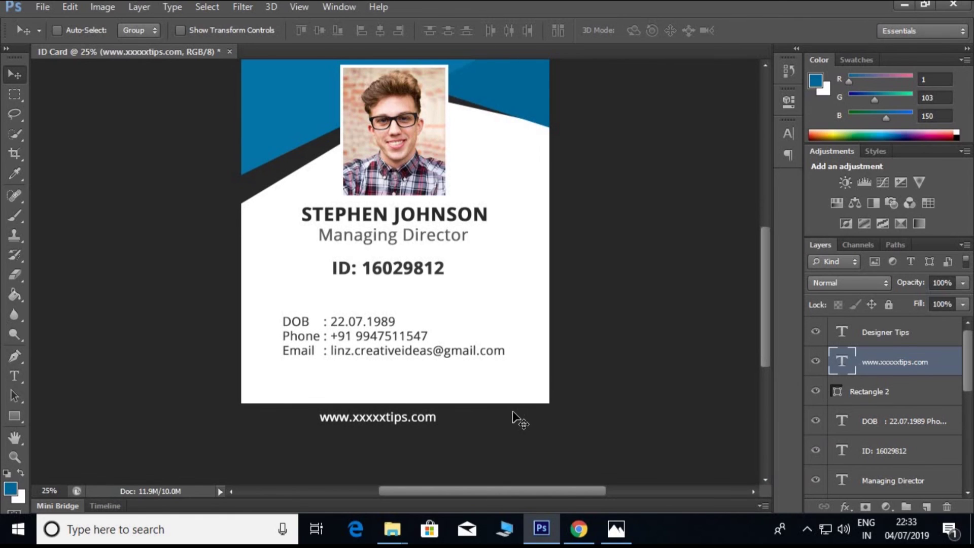
# Step: Nudge the footer and website text up, then stretch the footer's bottom edge downward
pyautogui.hotkey('alt', 'shift', '[')
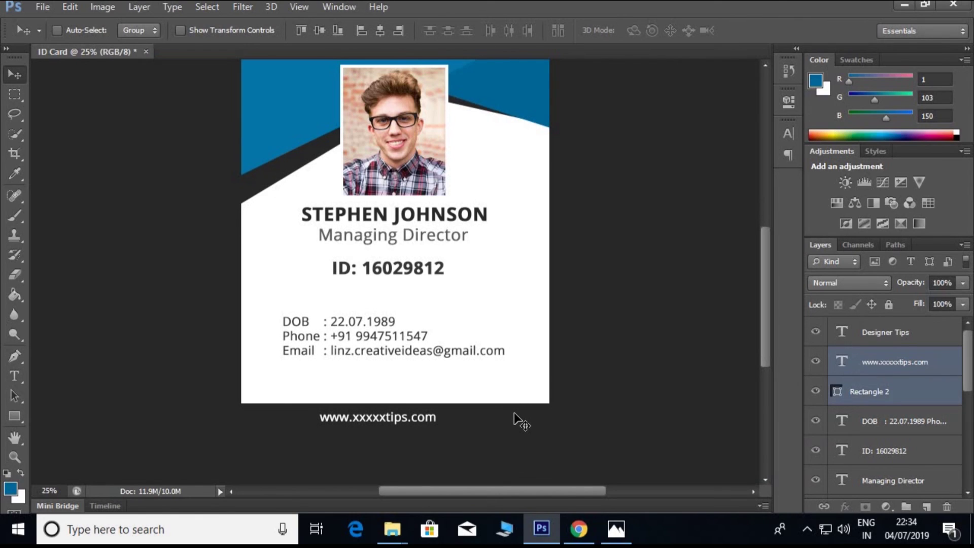
pyautogui.hotkey('shift', 'Up')
pyautogui.hotkey('shift', 'Up')
pyautogui.hotkey('shift', 'Up')
pyautogui.hotkey('shift', 'Up')
pyautogui.hotkey('shift', 'Up')
pyautogui.hotkey('shift', 'Up')
pyautogui.rightClick(513, 411)
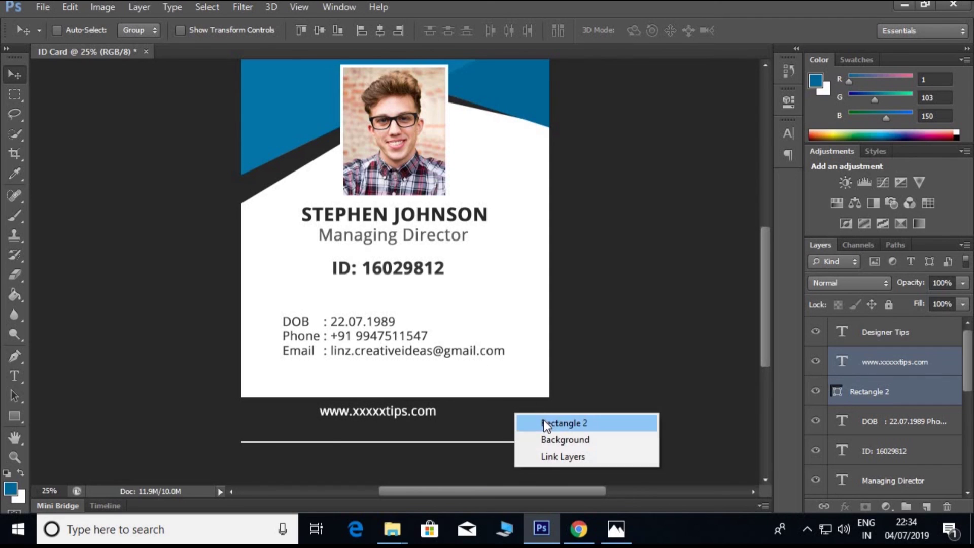
pyautogui.click(541, 422)
pyautogui.hotkey('ctrl', 't')
pyautogui.moveTo(393, 441); pyautogui.dragTo(389, 456)
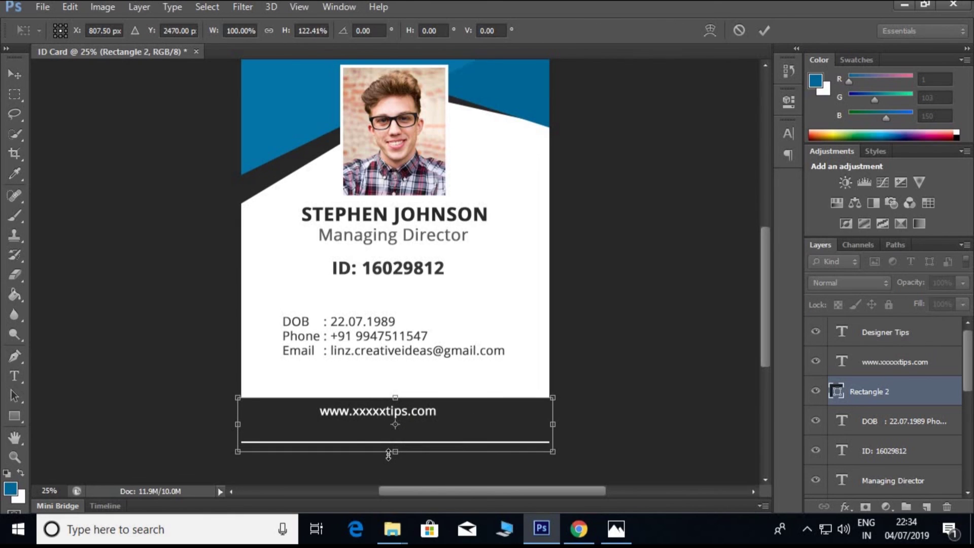
pyautogui.press('Return')
# Step: Nudge the website text up and right to centre it in the footer, then zoom out
pyautogui.click(911, 421)
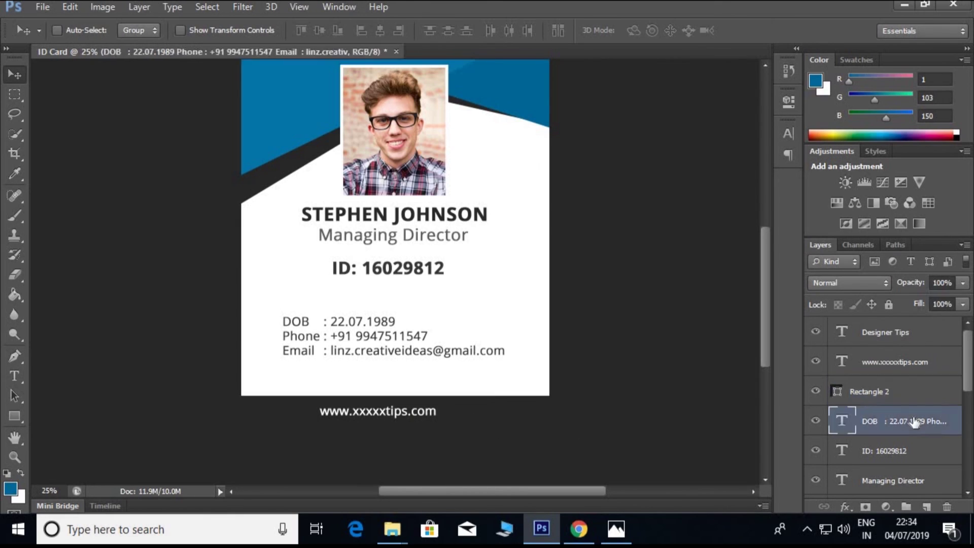
pyautogui.rightClick(447, 421)
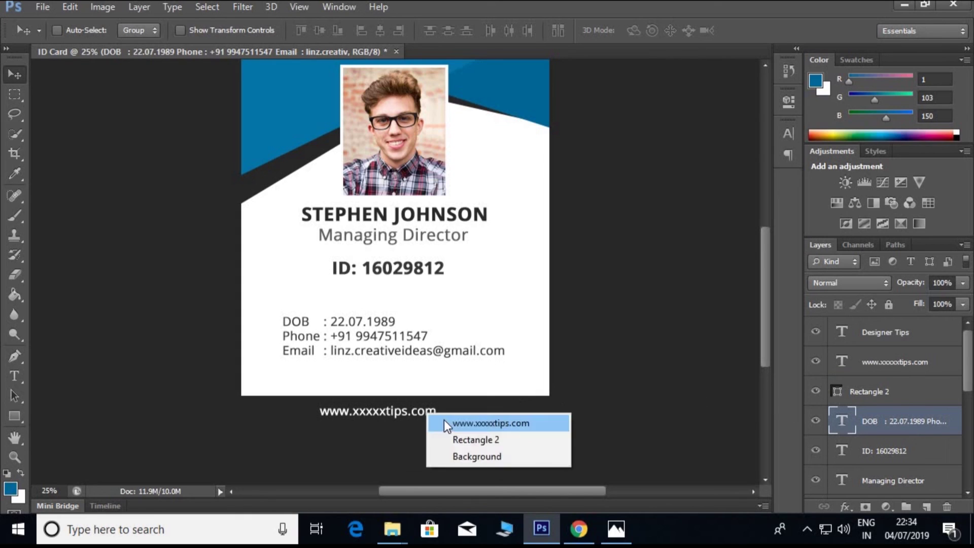
pyautogui.click(447, 423)
pyautogui.hotkey('shift', 'Up')
pyautogui.hotkey('shift', 'Up')
pyautogui.hotkey('shift', 'Up')
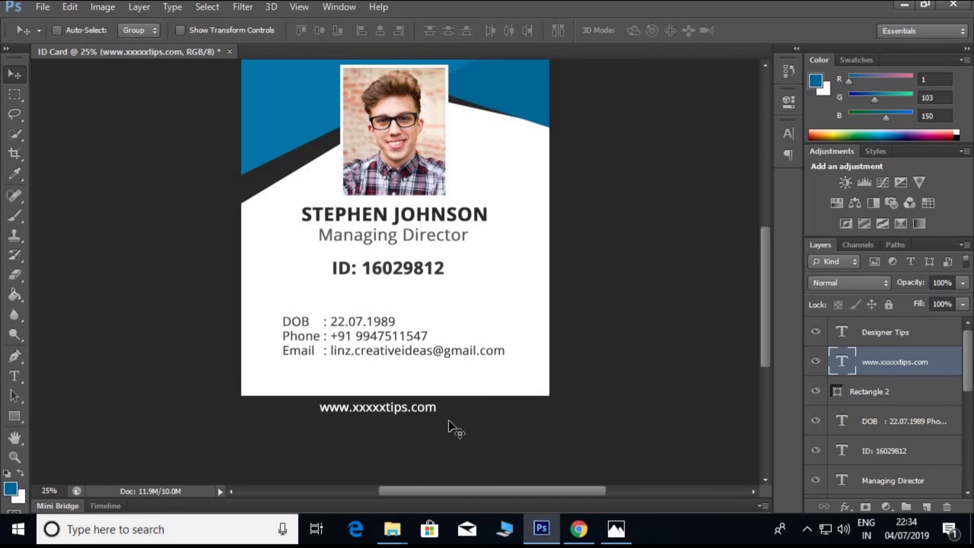
pyautogui.hotkey('shift', 'Right')
pyautogui.hotkey('shift', 'Right')
pyautogui.hotkey('shift', 'Right')
pyautogui.hotkey('shift', 'Right')
pyautogui.hotkey('shift', 'Right')
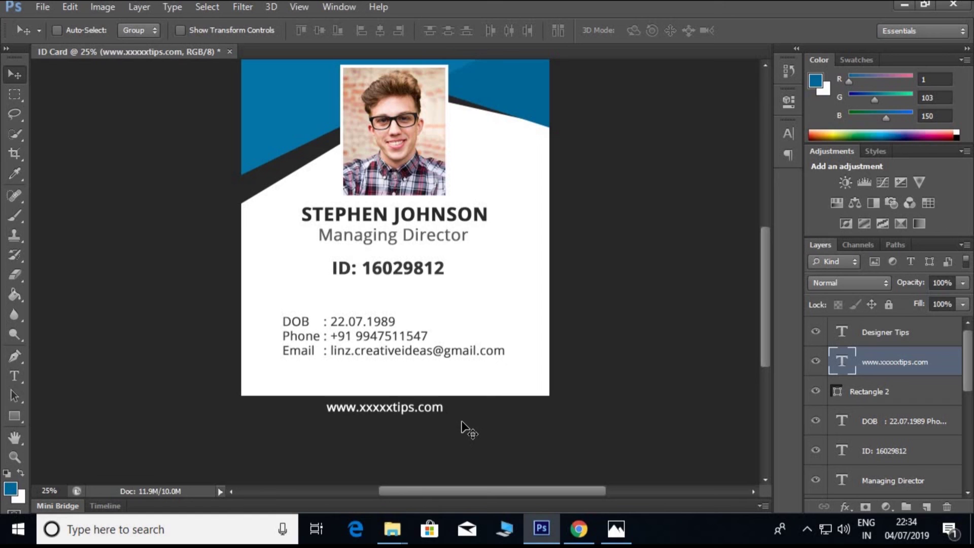
pyautogui.hotkey('shift', 'Right')
pyautogui.hotkey('shift', 'Right')
pyautogui.scroll(1, 462, 422)
pyautogui.scroll(1, 461, 422)
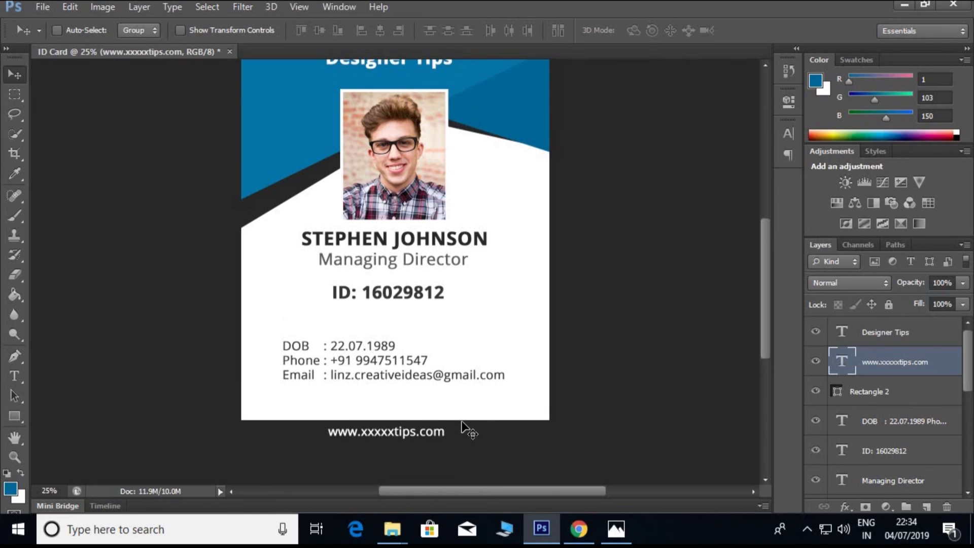
pyautogui.scroll(2, 462, 422)
pyautogui.scroll(1, 462, 422)
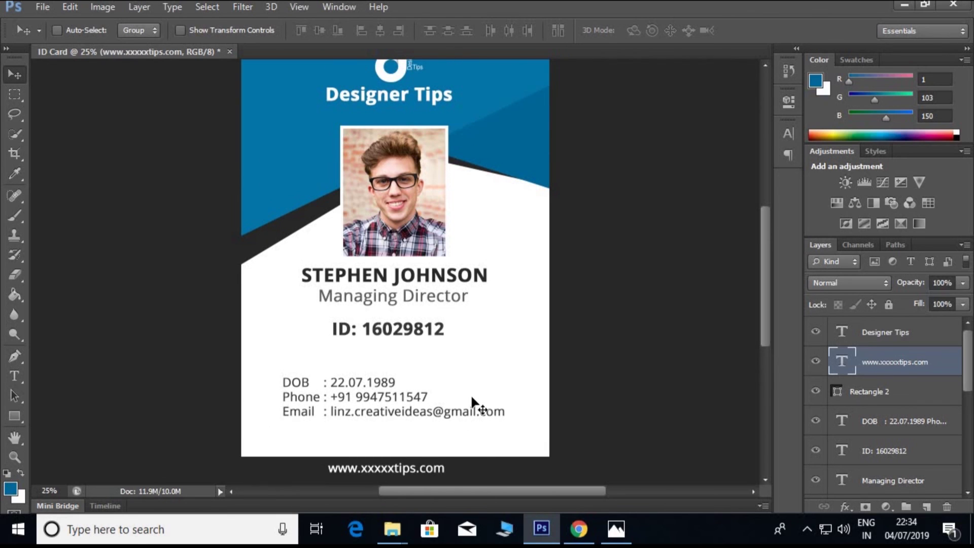
pyautogui.hotkey('ctrl', '-')
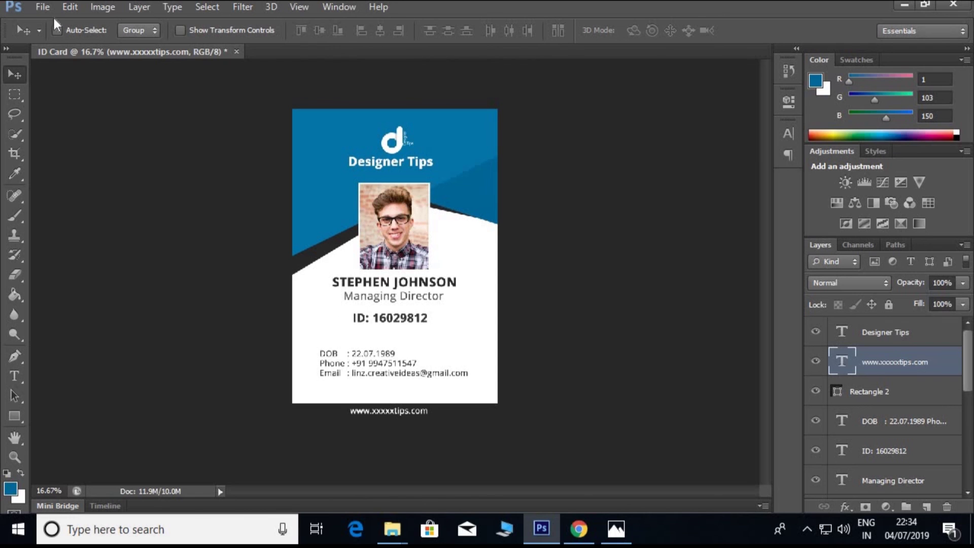
# Step: Save as JPEG 'ID Card.jpg' at maximum quality, then open it from the Tutorial 19 folder
pyautogui.click(42, 6)
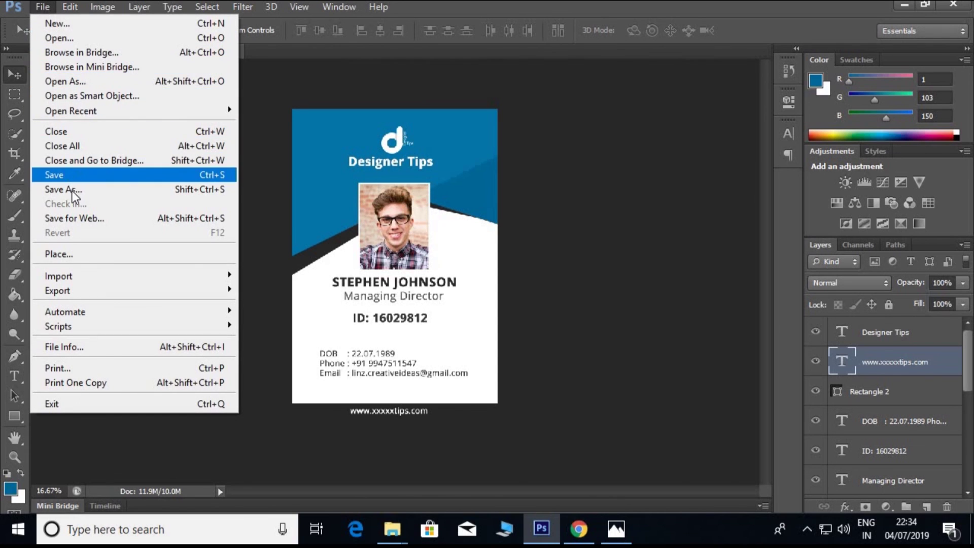
pyautogui.click(71, 189)
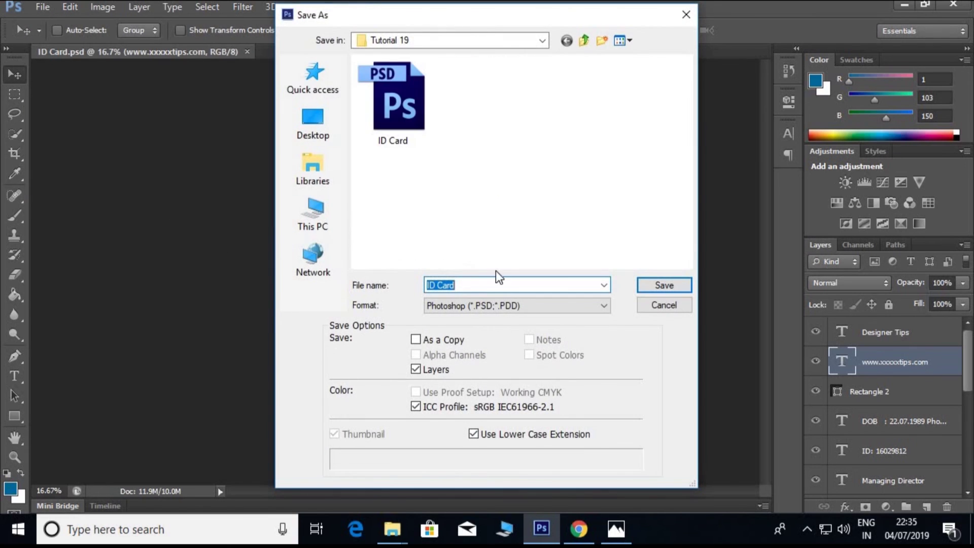
pyautogui.click(510, 306)
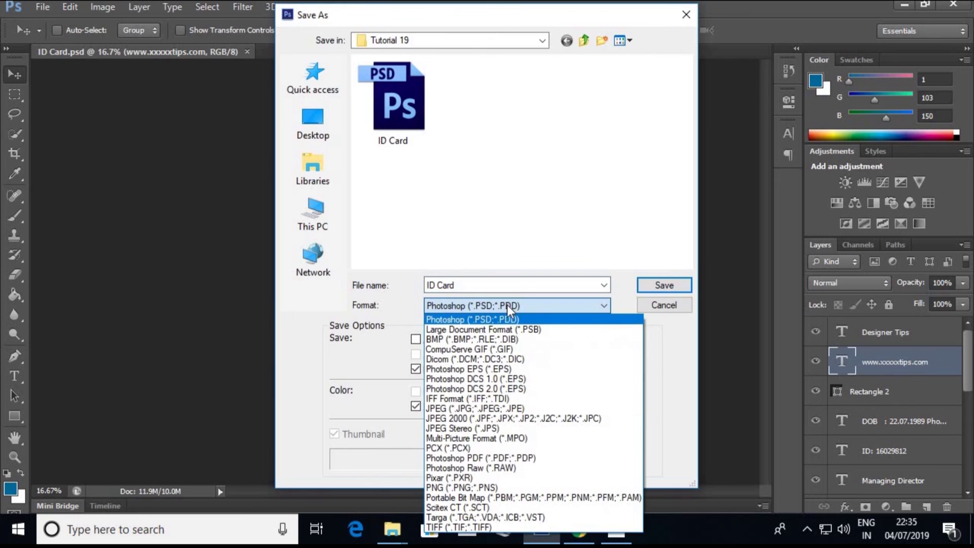
pyautogui.click(498, 409)
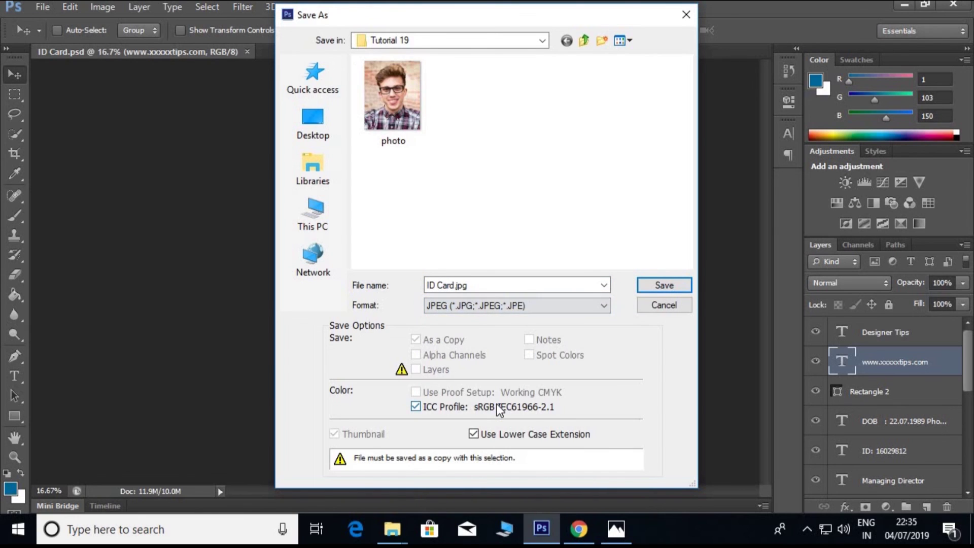
pyautogui.click(658, 285)
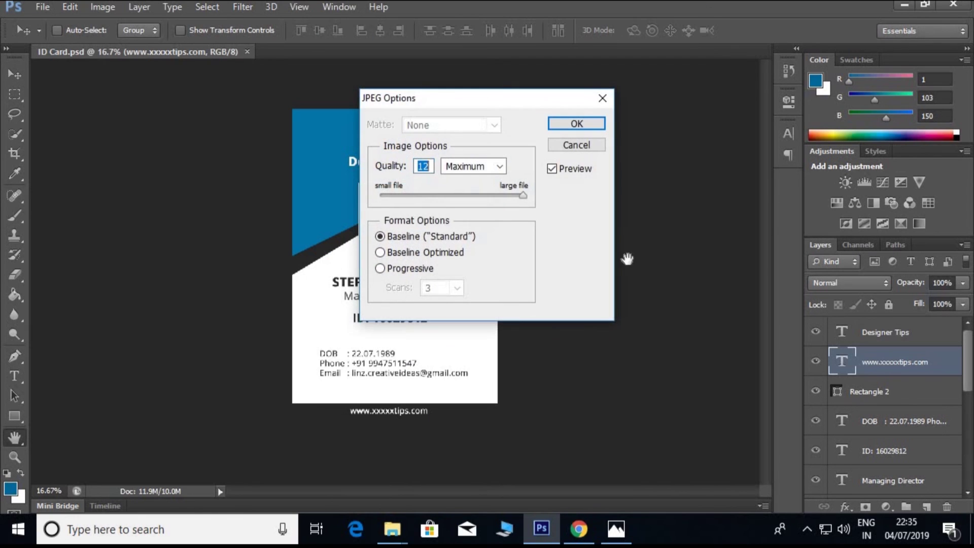
pyautogui.click(562, 120)
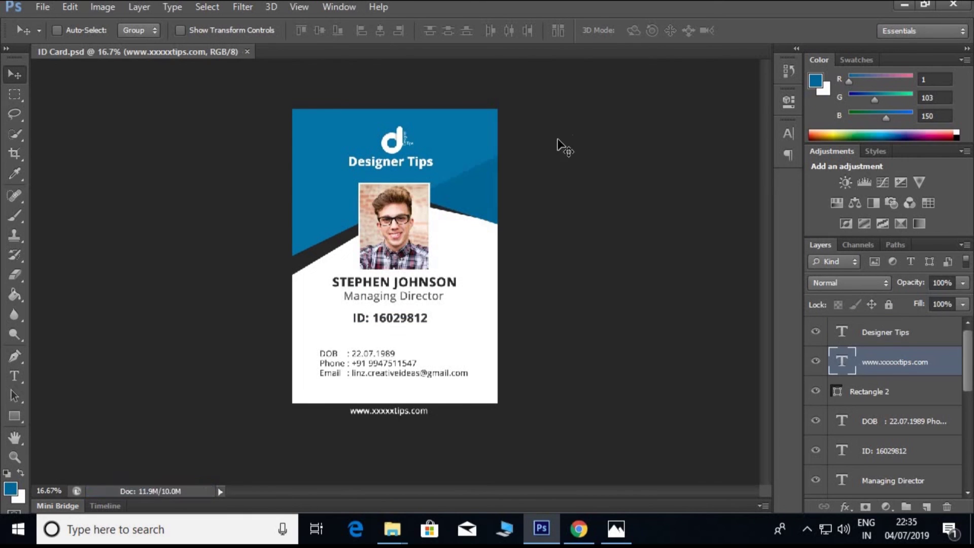
pyautogui.click(400, 522)
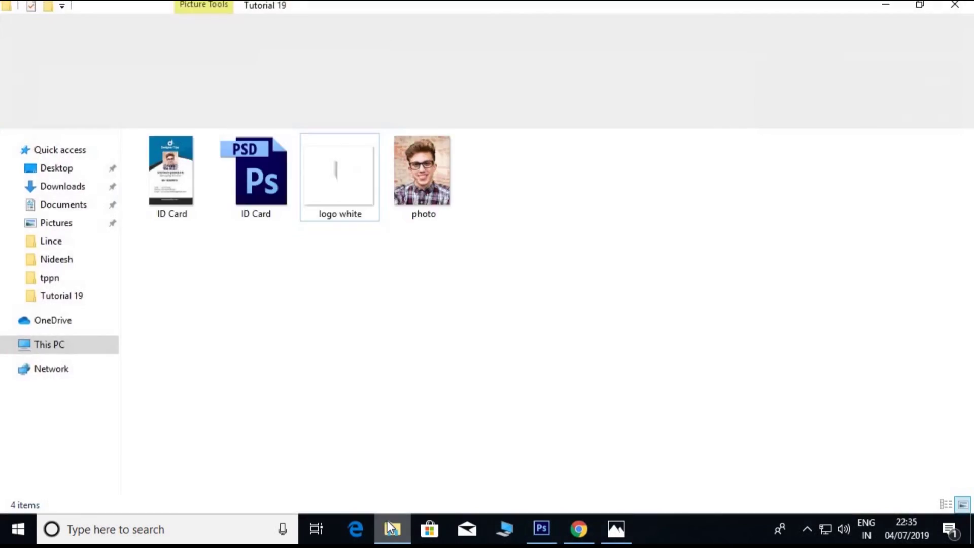
pyautogui.doubleClick(178, 178)
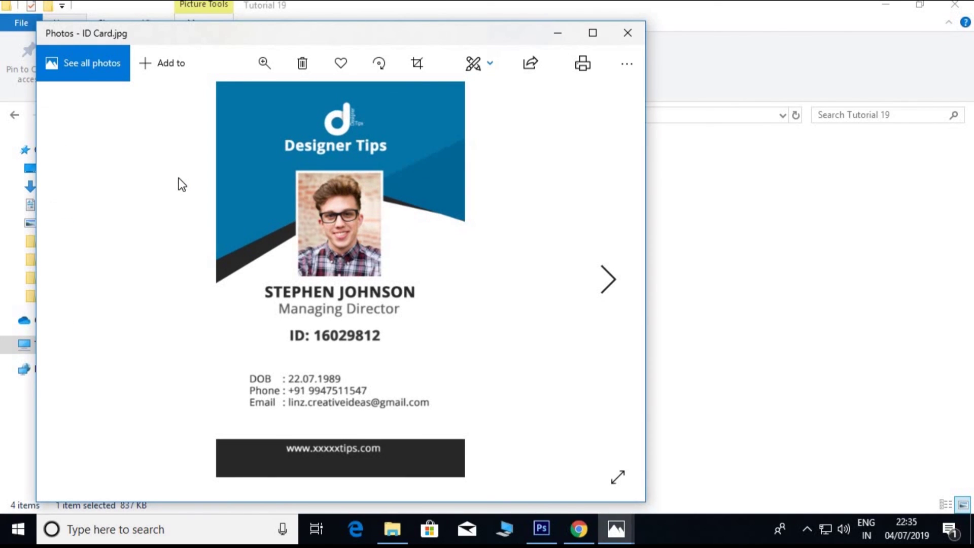
# Step: Maximize the Photos window to view ID Card.jpg full screen
pyautogui.click(592, 32)
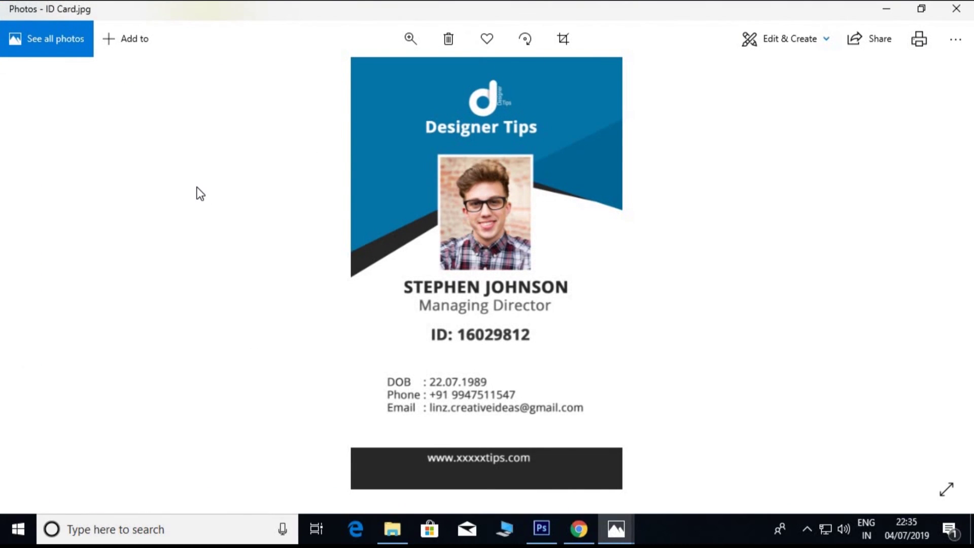